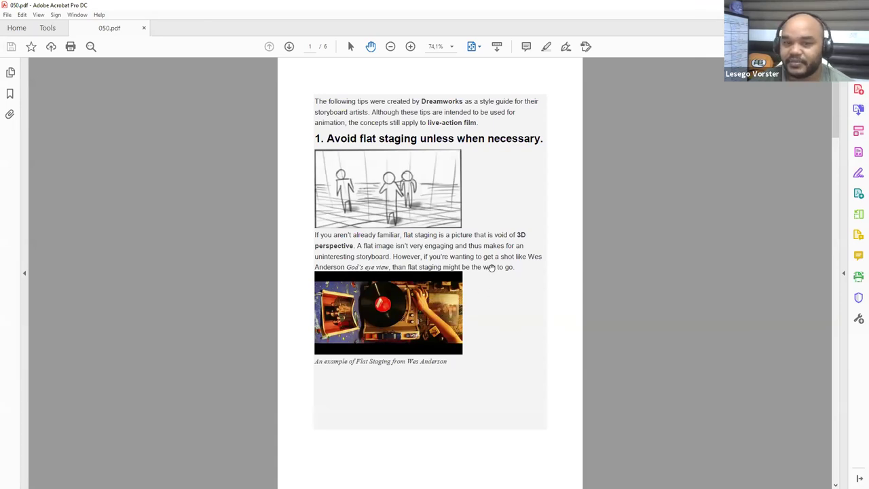
Bring up the ground-grid tip on page 2 of 050.pdf and switch to the WC_Session_001.psd canvas in Photoshop.
scroll(494, 267, "down", 3)
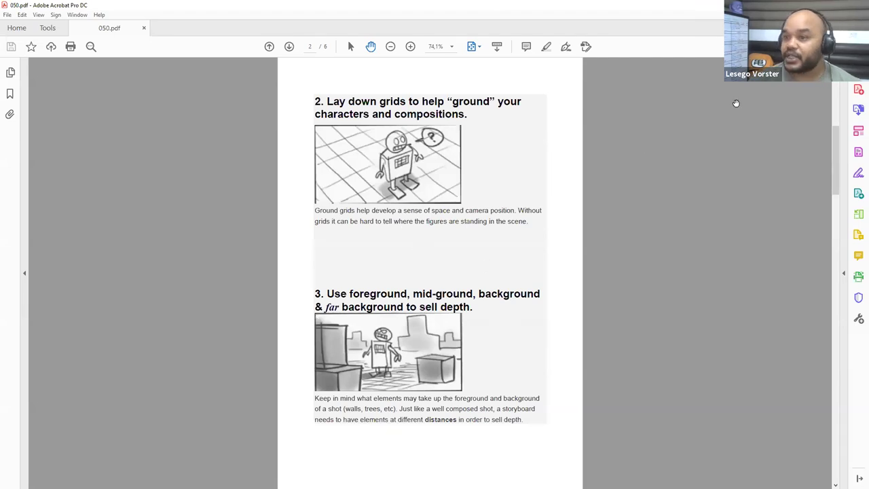
key("super+d")
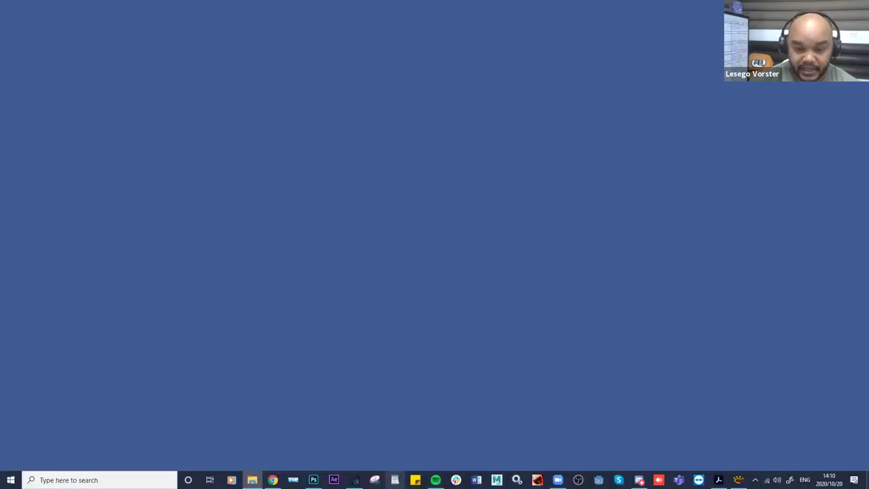
left_click(313, 480)
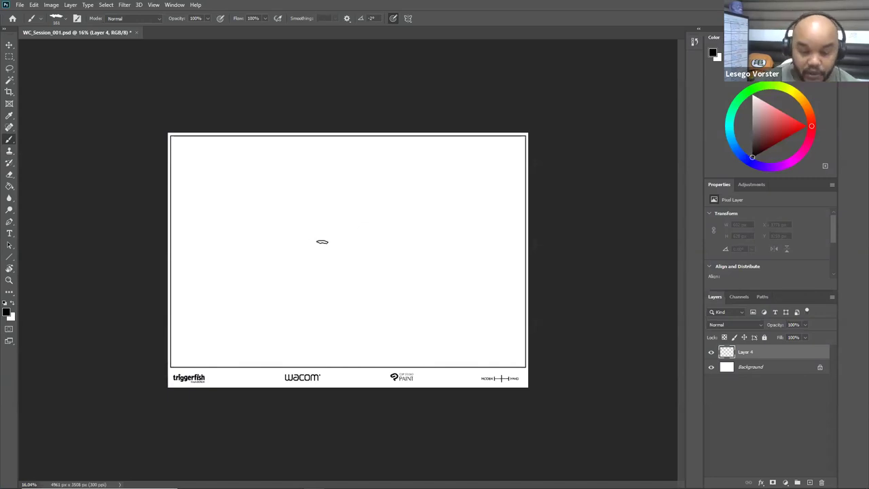
Choose a round brush tip for sketching on Layer 4 and return the Photoshop window to full size.
right_click(318, 232, "alt")
key("ctrl+space")
mouse_move(305, 243)
left_mouse_down()
mouse_move(347, 243)
mouse_move(359, 254)
left_mouse_up()
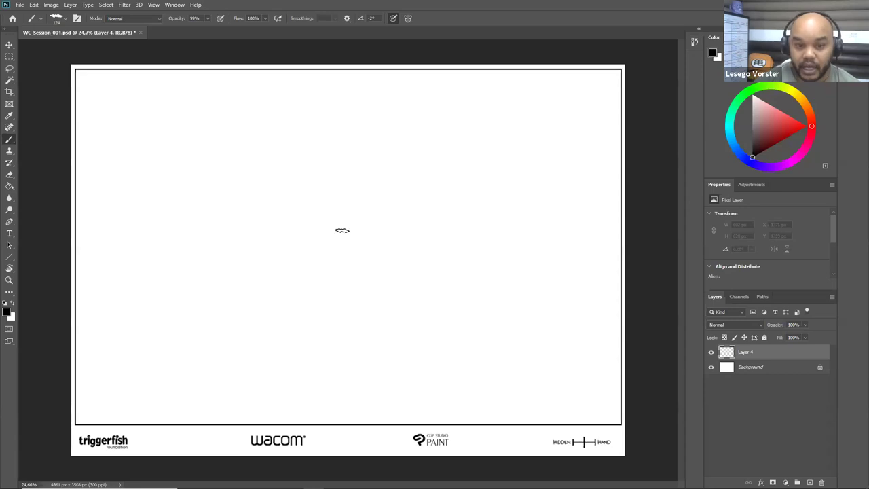
right_click(343, 231)
left_click(409, 421)
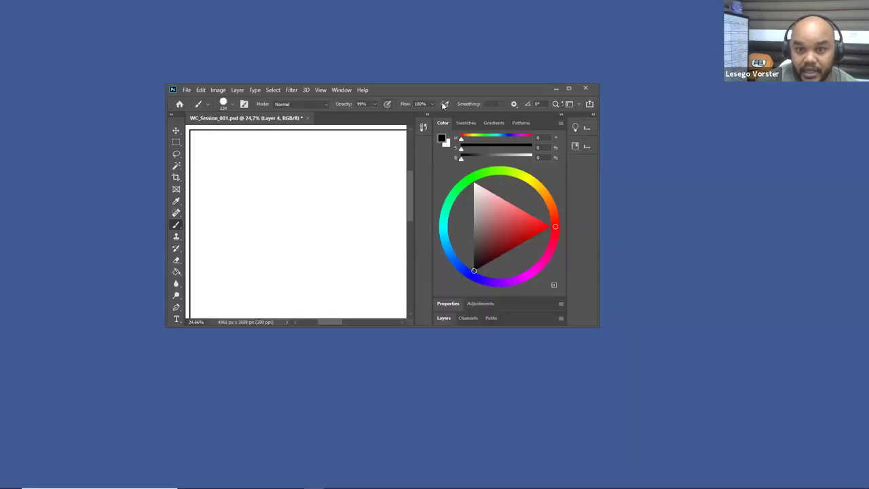
double_click(460, 87)
Test a few horizontal brush strokes, reduce the brush size to 59 px and undo the test strokes.
left_click_drag(186, 236, 396, 216)
key("ctrl+z")
right_click(333, 235, "alt")
left_click_drag(266, 209, 416, 214)
left_click_drag(517, 211, 281, 226)
key("ctrl+z")
key("ctrl+z")
Paint a straight horizon line across the canvas and three ground lines fanning out from its middle toward the viewer.
mouse_move(71, 219)
left_mouse_down()
mouse_move(660, 216)
mouse_move(663, 241)
left_mouse_up()
left_click_drag(379, 221, 71, 346)
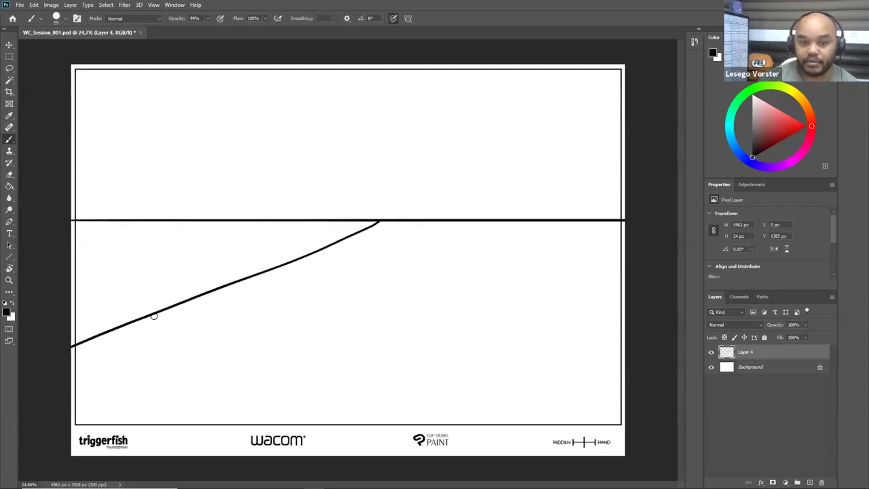
left_click_drag(383, 223, 385, 449)
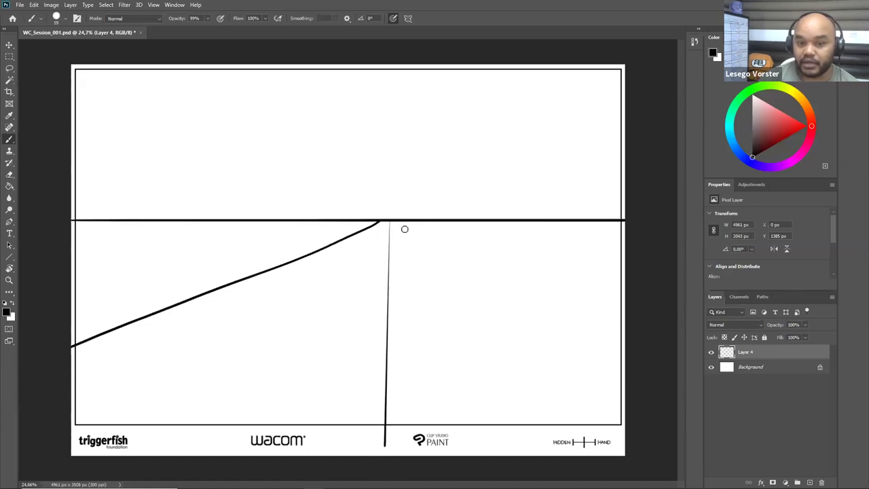
left_click(621, 357, "shift")
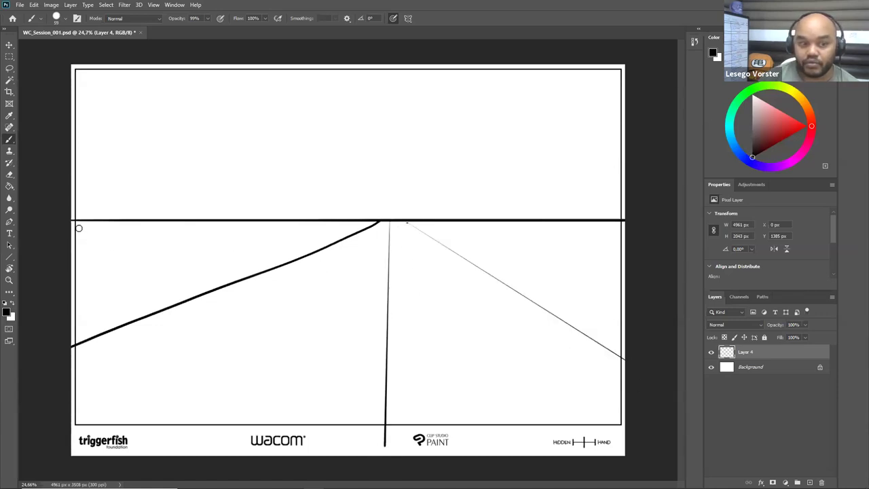
Paint three lines crossing the canvas, one just beneath the horizon and two progressively steeper ones, to form a ground grid.
mouse_move(71, 224)
left_mouse_down()
mouse_move(252, 233)
mouse_move(397, 226)
left_mouse_up()
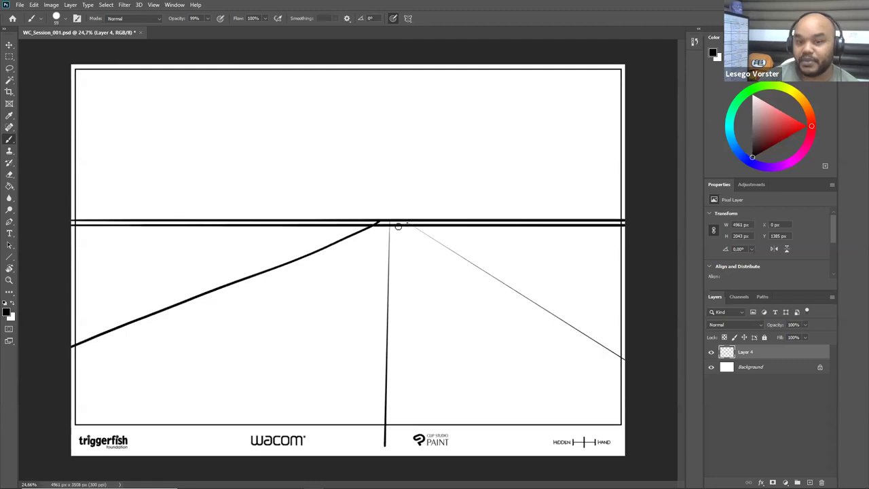
left_click(626, 257)
left_click(71, 243, "shift")
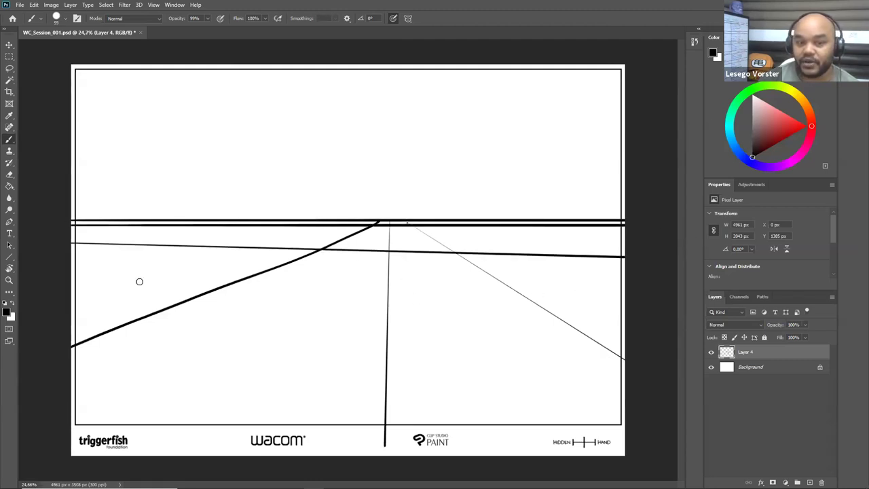
left_click(70, 266)
left_click(626, 391, "shift")
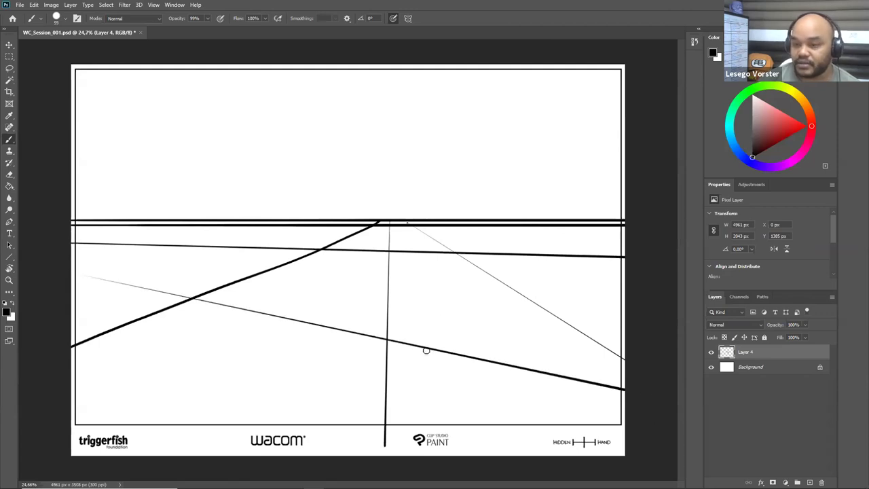
Clear all the painted grid lines from Layer 4 and deselect.
key("ctrl+a")
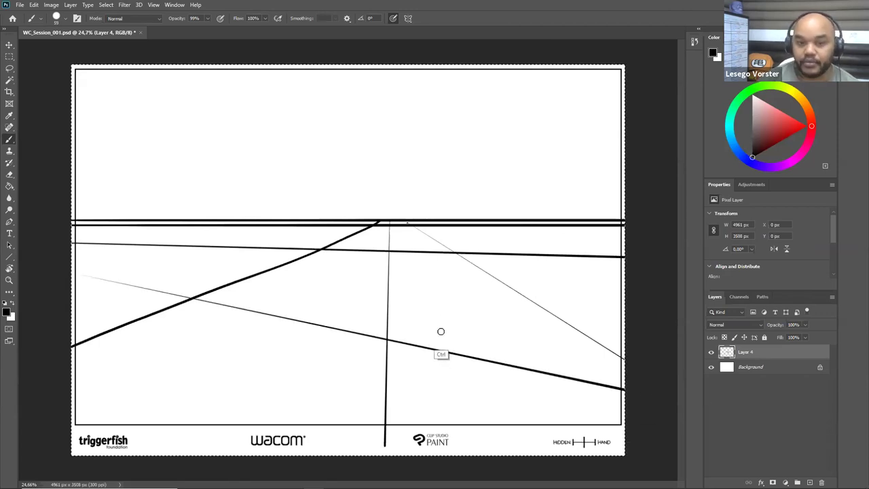
key("Delete")
key("ctrl+d")
Draw a perspective ground grid with the Line tool: a horizon, three lines fanning out from its middle and two slanted crossing lines.
left_click(10, 258)
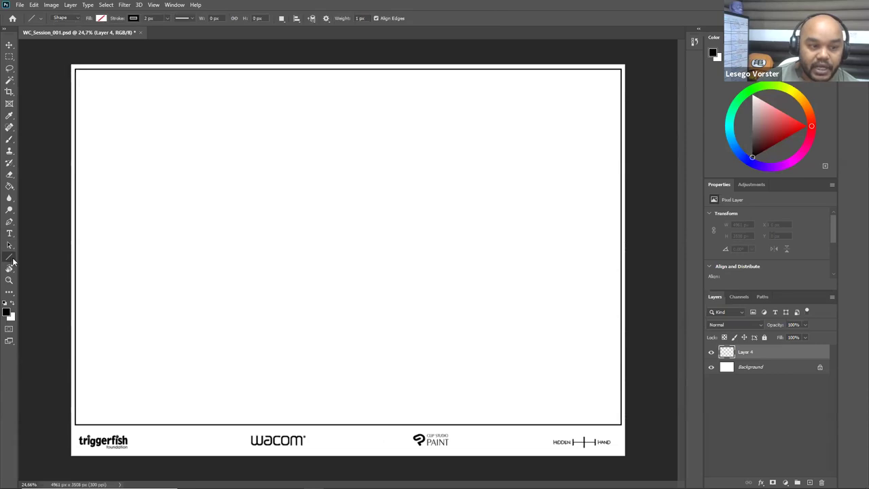
right_click(12, 259)
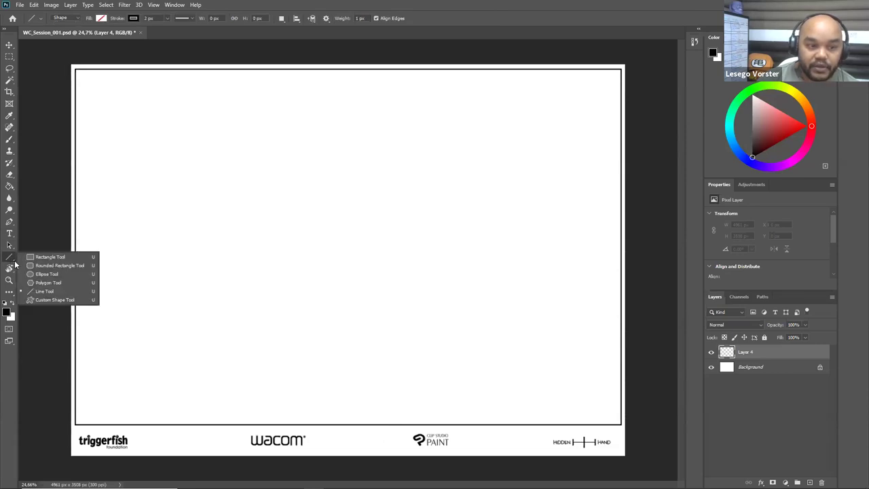
left_click(47, 291)
left_click_drag(64, 213, 641, 206)
left_click_drag(311, 210, 148, 303)
left_click_drag(68, 343, 70, 343)
left_click_drag(306, 403, 310, 430)
left_click_drag(333, 205, 625, 412)
left_click_drag(62, 225, 643, 256)
left_click_drag(63, 267, 653, 397)
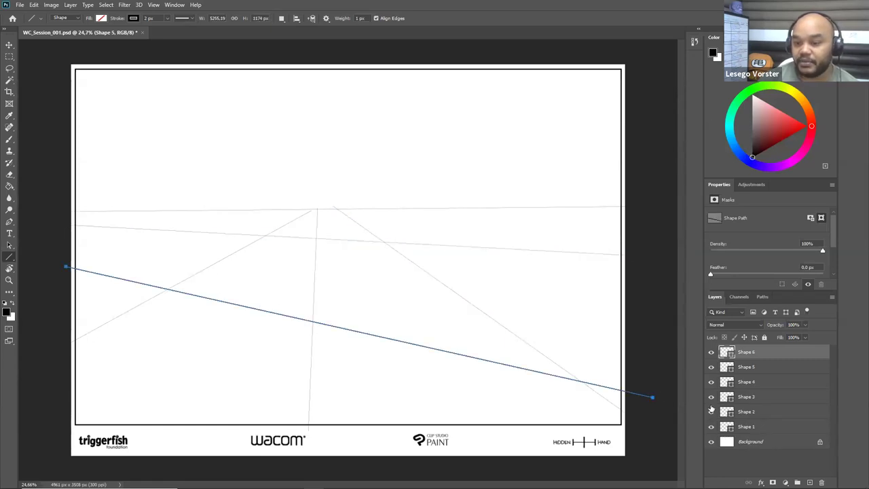
Merge the six line shape layers into one layer and rasterize it.
left_click(746, 427, "shift")
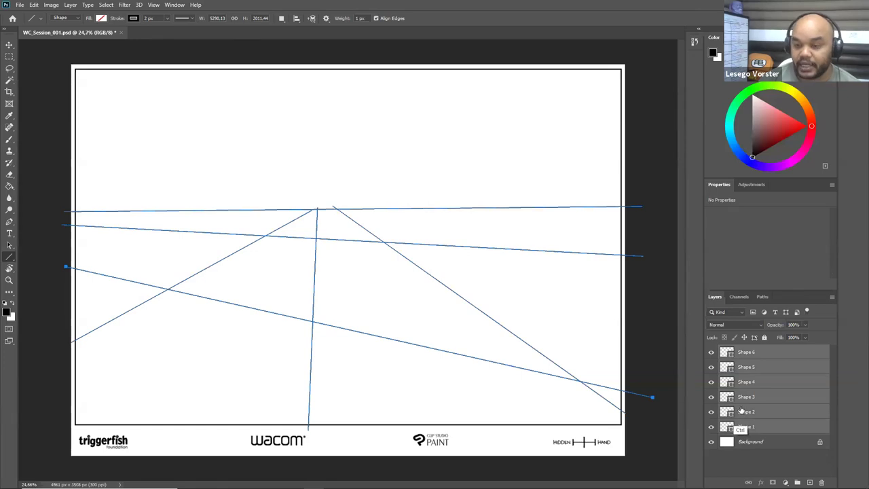
key("ctrl+e")
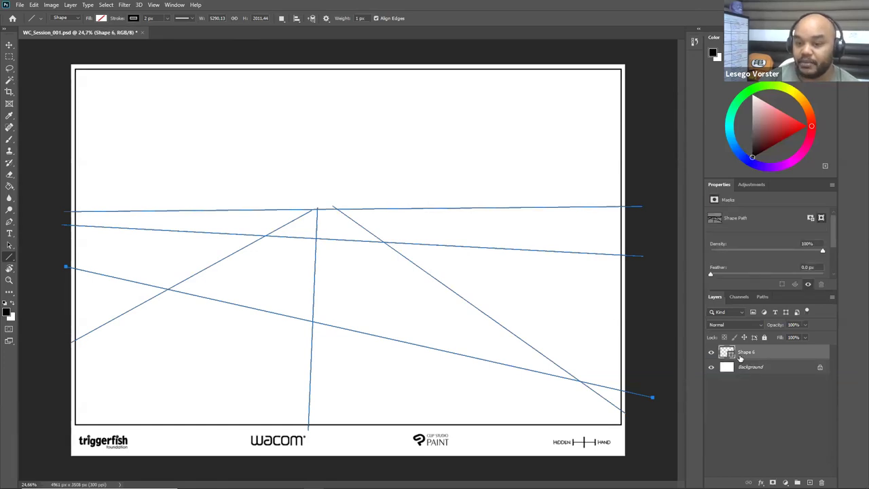
right_click(744, 358)
left_click(650, 246)
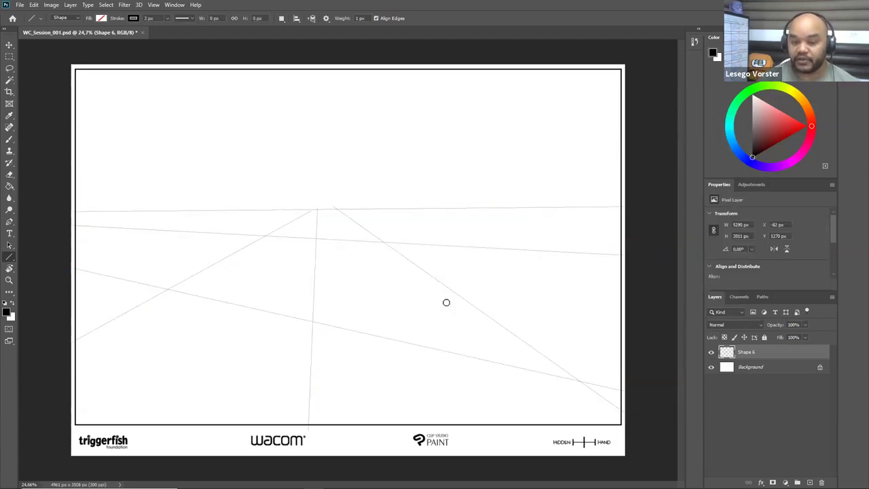
Try a short brush stroke on the rasterized line layer and undo both the stroke and the rasterization.
key("b")
left_click_drag(498, 277, 479, 303)
key("ctrl+z")
key("ctrl+z")
Select the whole canvas, rasterize the Shape 6 layer, clear its lines and deselect.
key("ctrl+a")
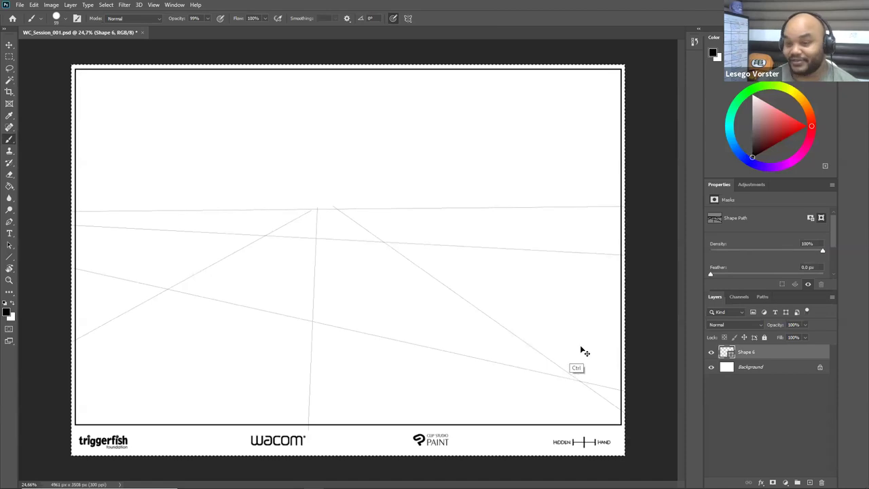
left_click(747, 367)
left_click(745, 352)
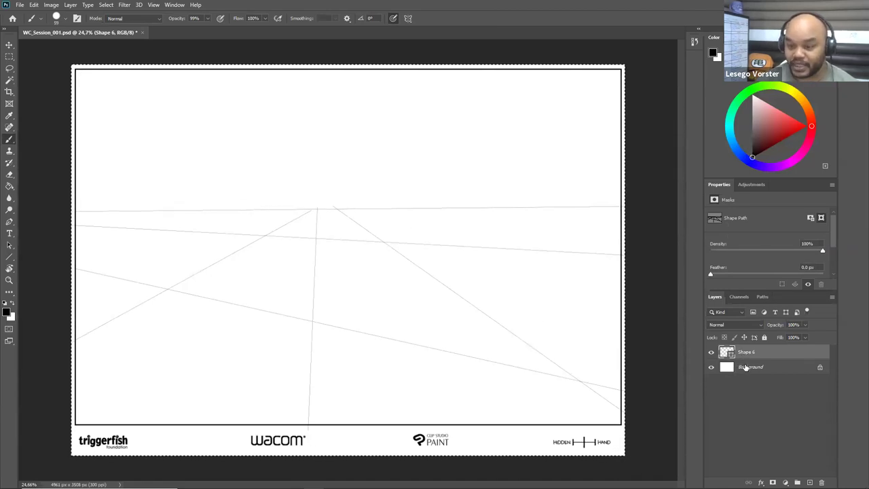
right_click(743, 353)
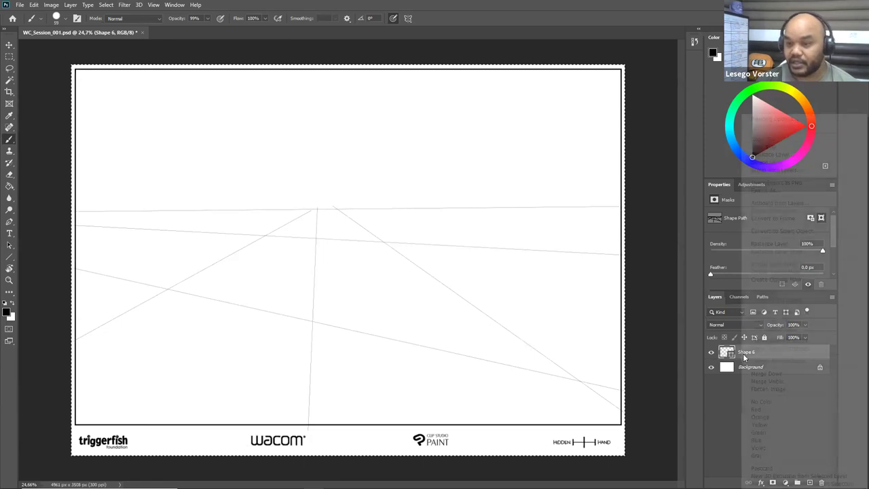
left_click(715, 405)
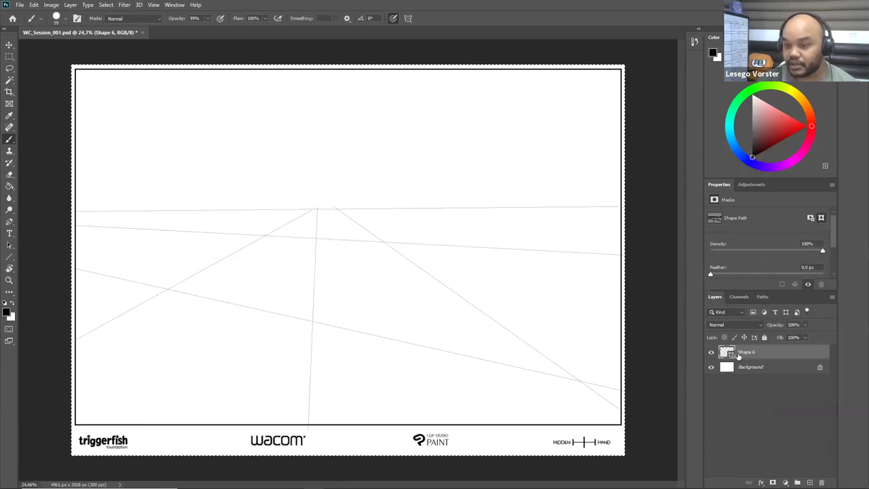
right_click(742, 352)
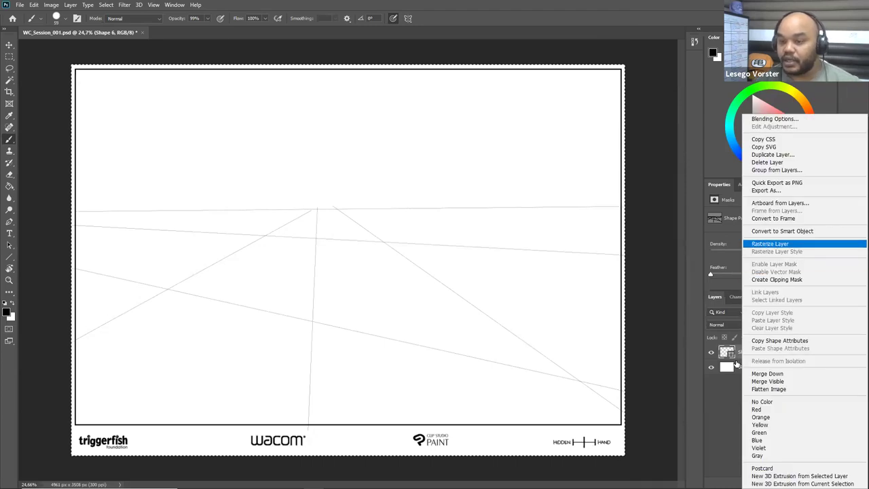
key("Return")
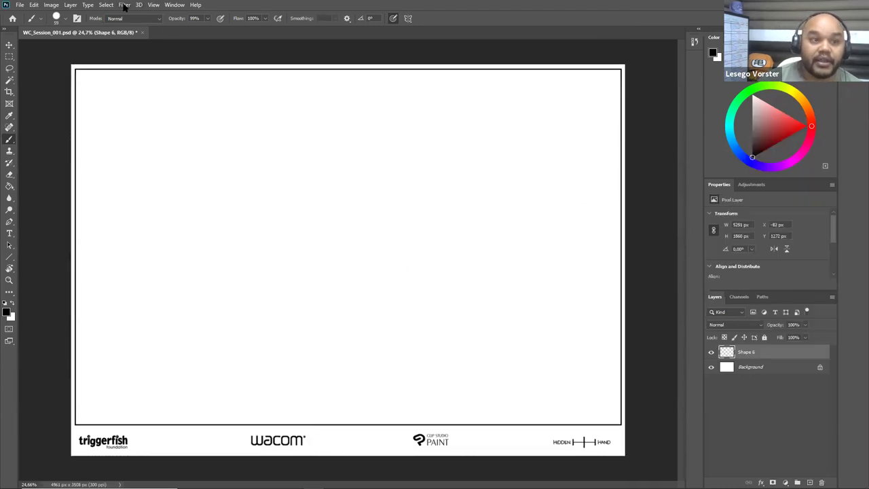
Open the Vanishing Point filter and shift the ground plane's far-left corner slightly inward.
left_click(124, 6)
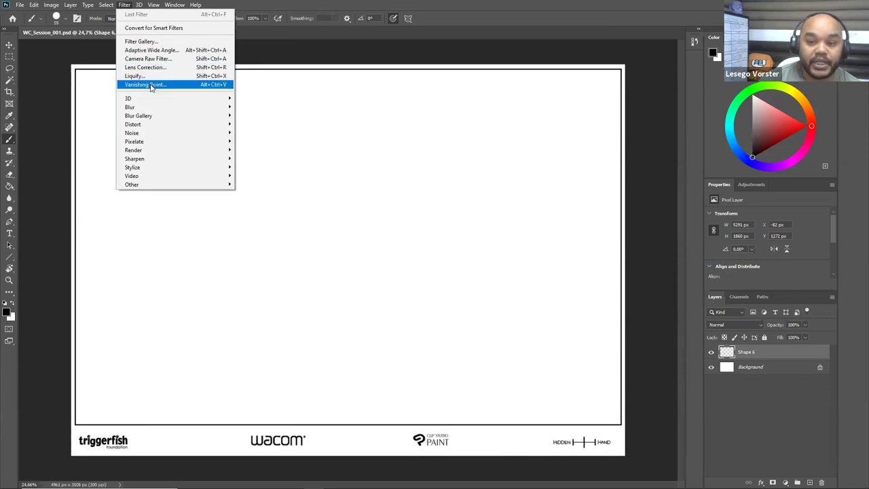
left_click(151, 84)
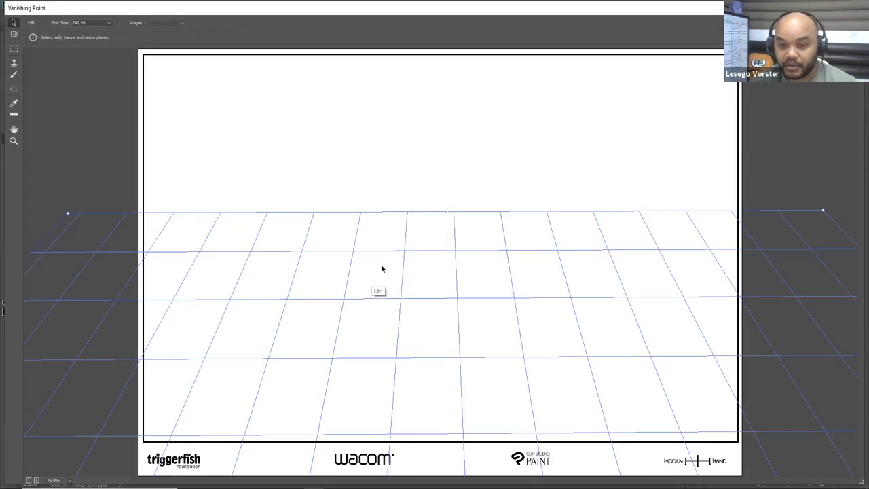
scroll(452, 292, "down", 3)
scroll(444, 292, "up", 1)
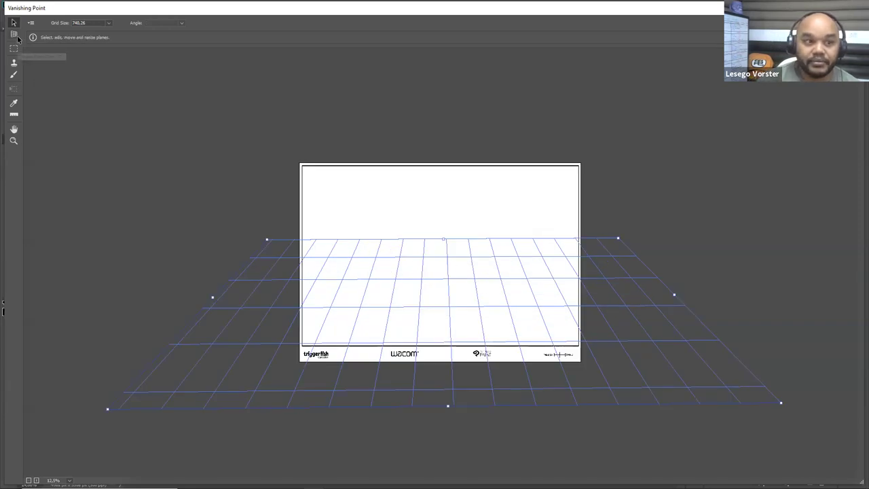
mouse_move(267, 236)
left_mouse_down()
mouse_move(271, 225)
mouse_move(274, 238)
left_mouse_up()
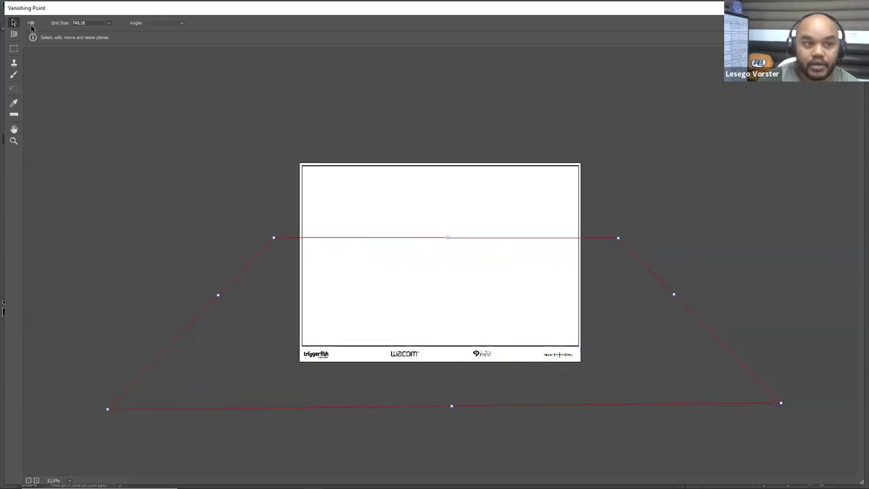
Raise the ground plane's far-left corner and move it inward to form a valid, tilted perspective grid.
left_click(31, 24)
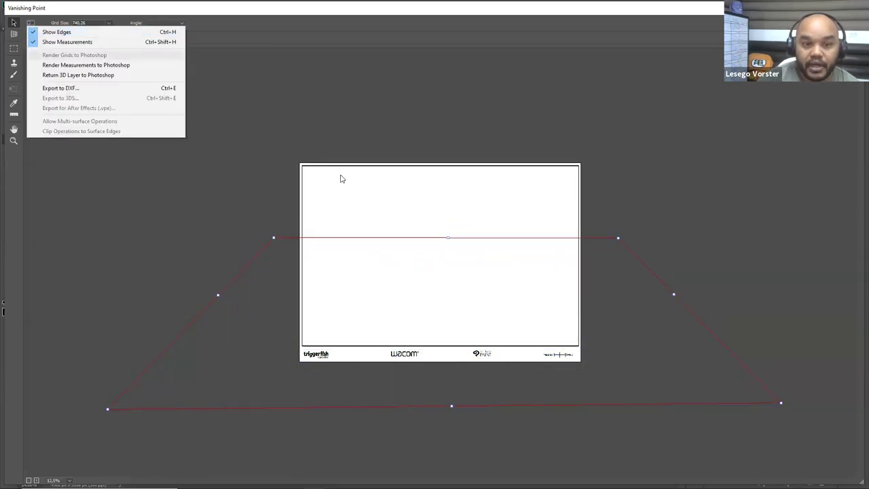
left_click(277, 216)
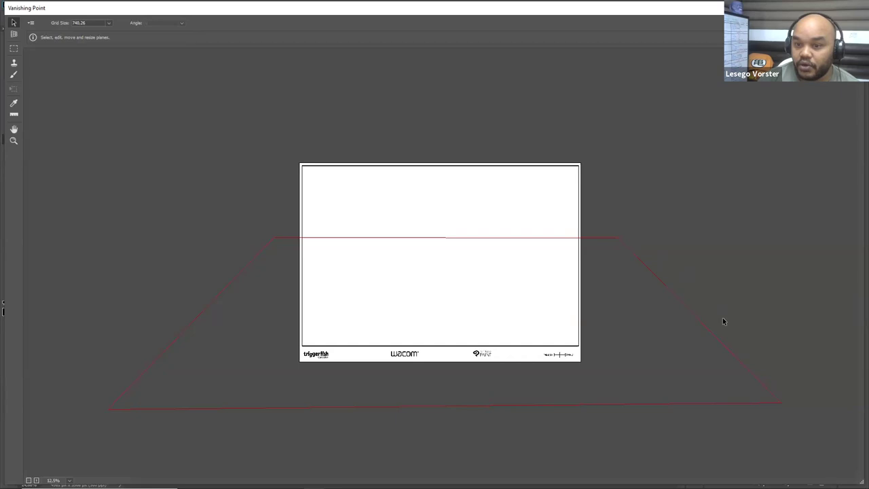
left_click(275, 242)
mouse_move(278, 239)
left_mouse_down()
mouse_move(296, 223)
mouse_move(291, 232)
left_mouse_up()
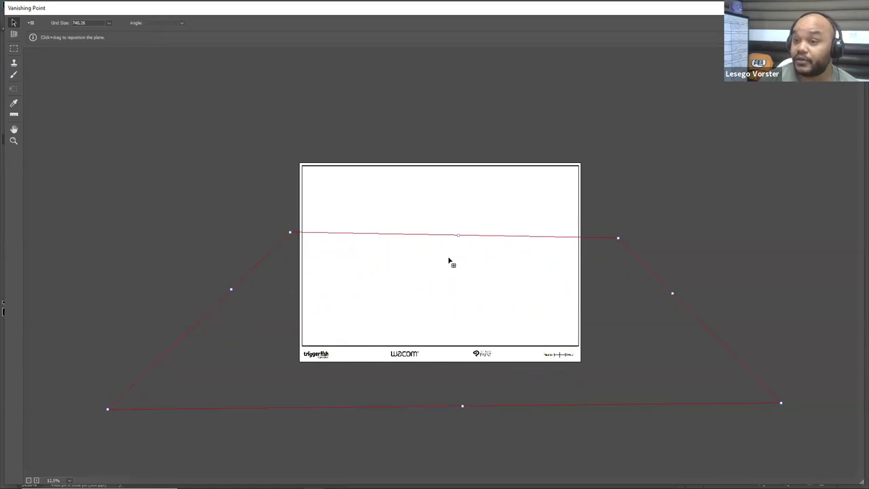
left_click_drag(289, 228, 290, 219)
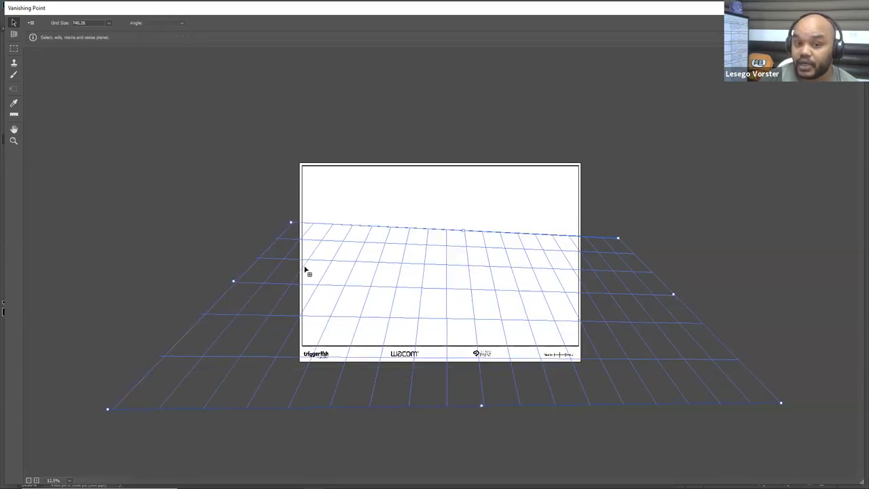
Set the Vanishing Point grid to render to Photoshop and apply the filter to the Shape 6 layer.
left_click(30, 24)
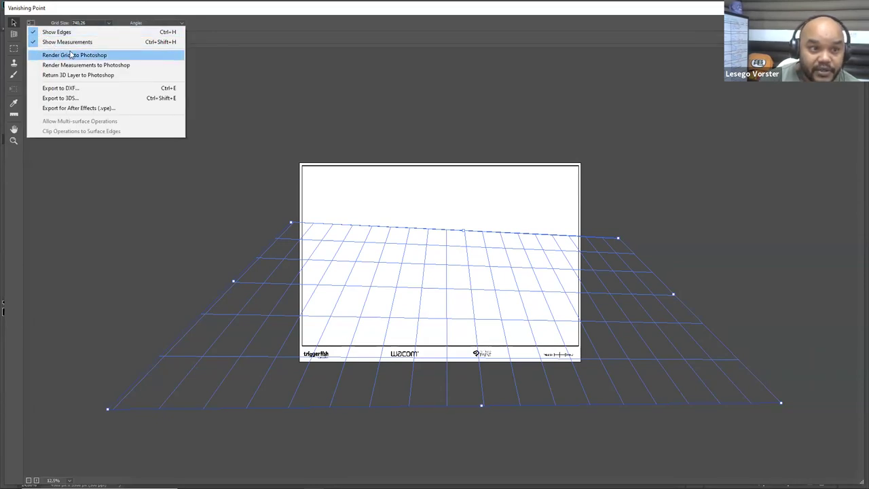
left_click(74, 56)
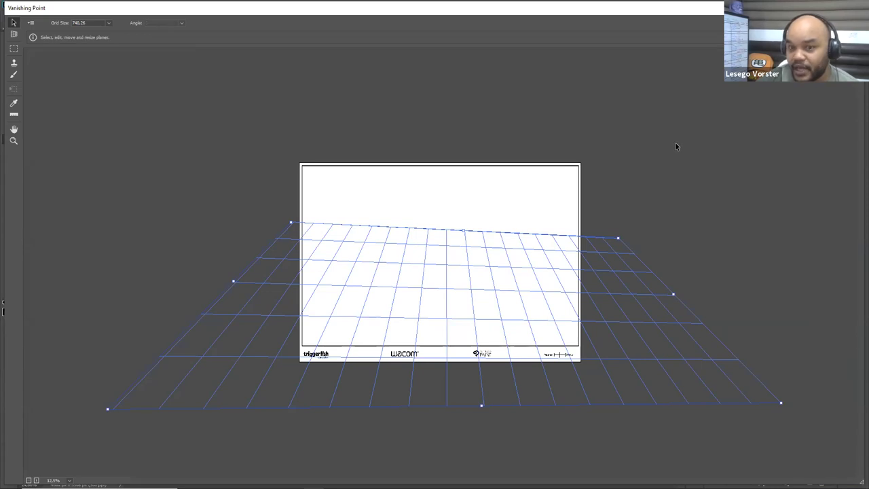
key("Return")
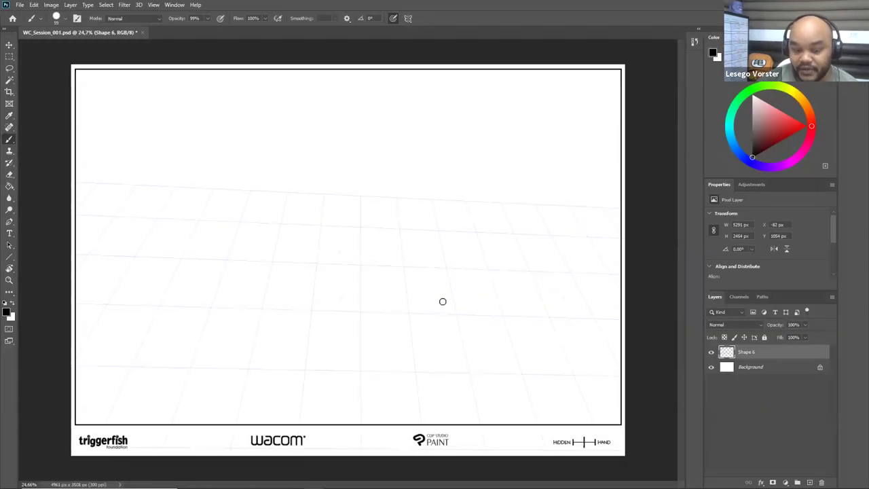
Hide and show the Shape 6 layer again to check the faint rendered perspective grid.
scroll(412, 296, "down", 4)
left_click(711, 352)
left_click(711, 352)
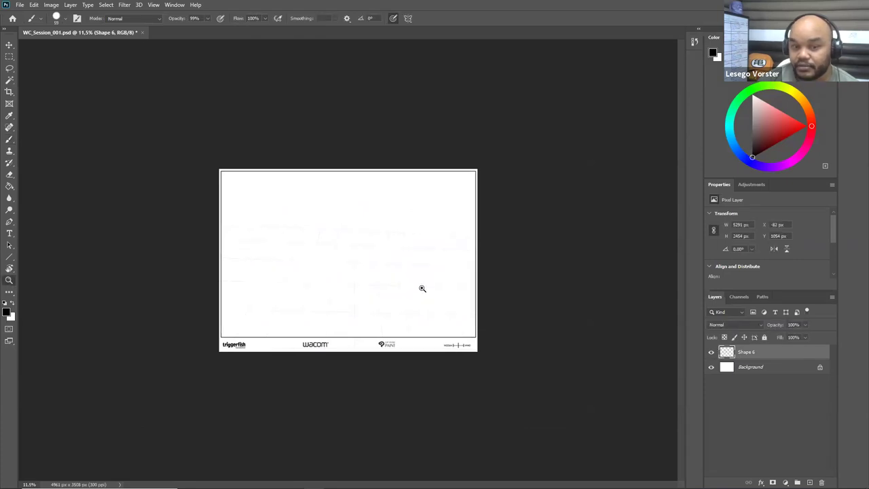
scroll(421, 287, "up", 4)
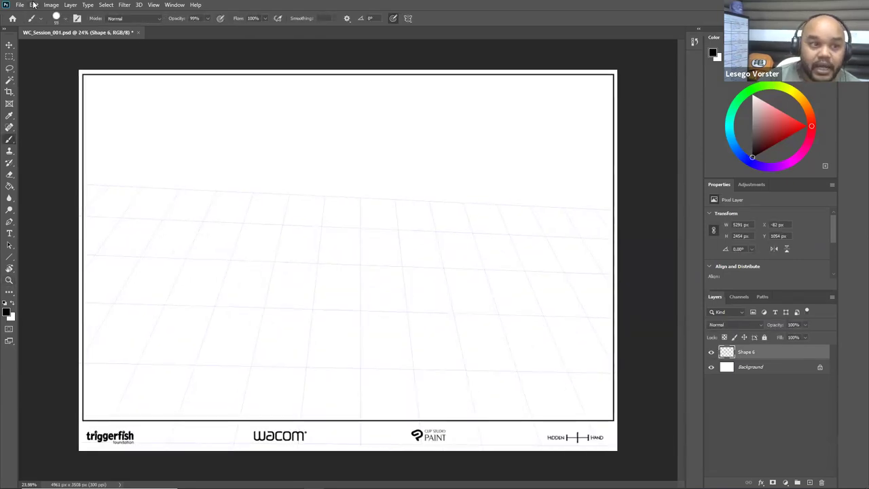
Apply a 2 px black stroke, centred at 100% opacity, to the grid lines on the Shape 6 layer.
left_click(33, 4)
key("alt")
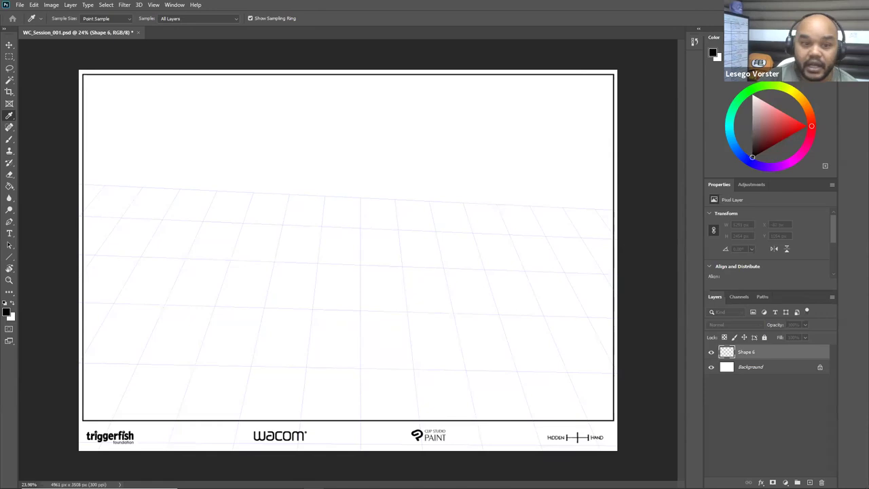
key("alt+e")
key("s")
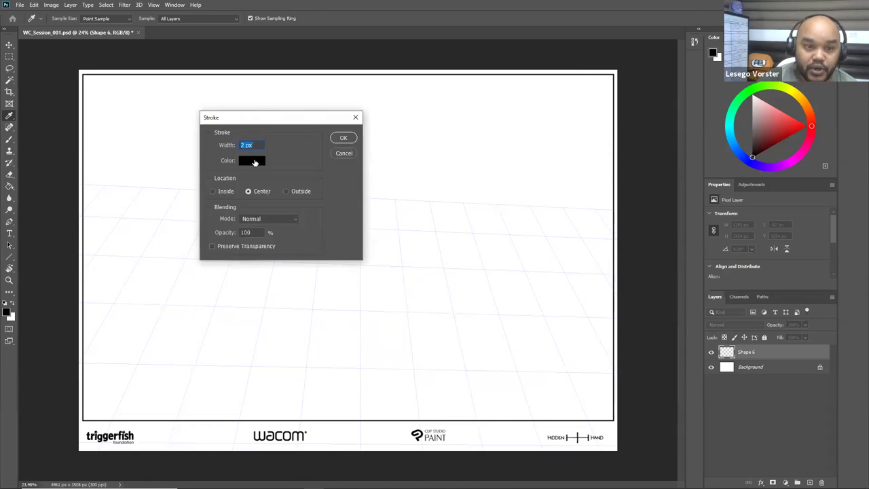
left_click(343, 138)
key("z")
mouse_move(415, 289)
left_mouse_down()
mouse_move(394, 291)
mouse_move(403, 291)
mouse_move(405, 316)
left_mouse_up()
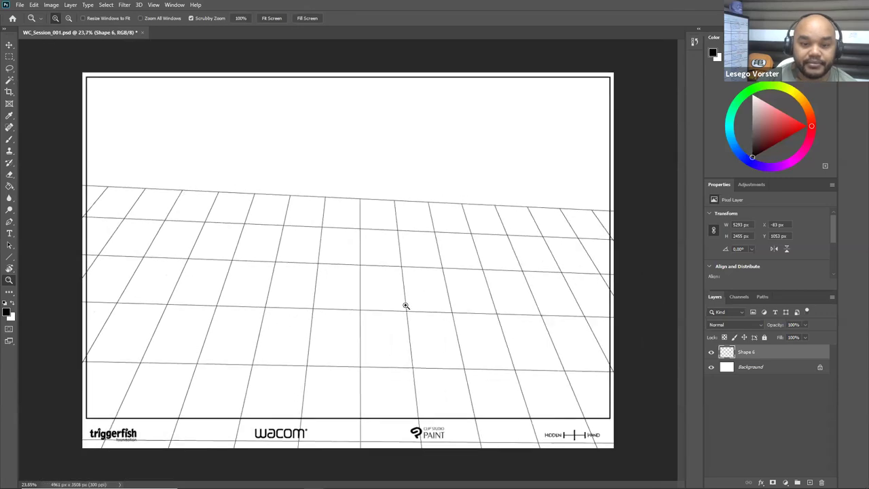
key("3")
left_click_drag(411, 289, 466, 281)
left_click_drag(505, 179, 455, 181)
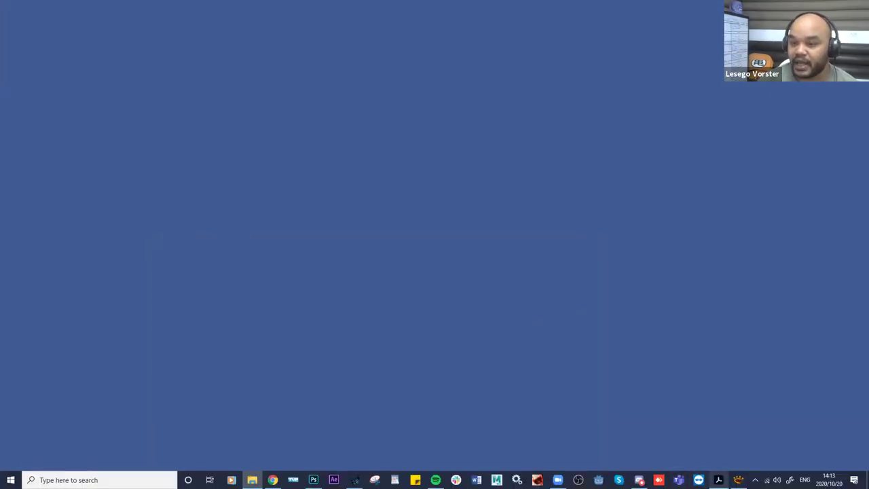
Switch to Adobe Acrobat and read through the storyboarding tips on pages 2 to 6 of 050.pdf.
left_click(718, 480)
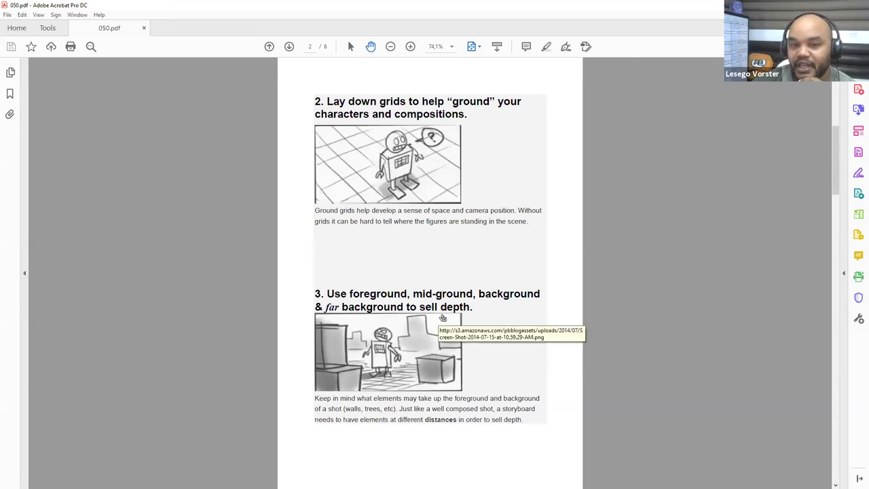
key("Left")
key("Right")
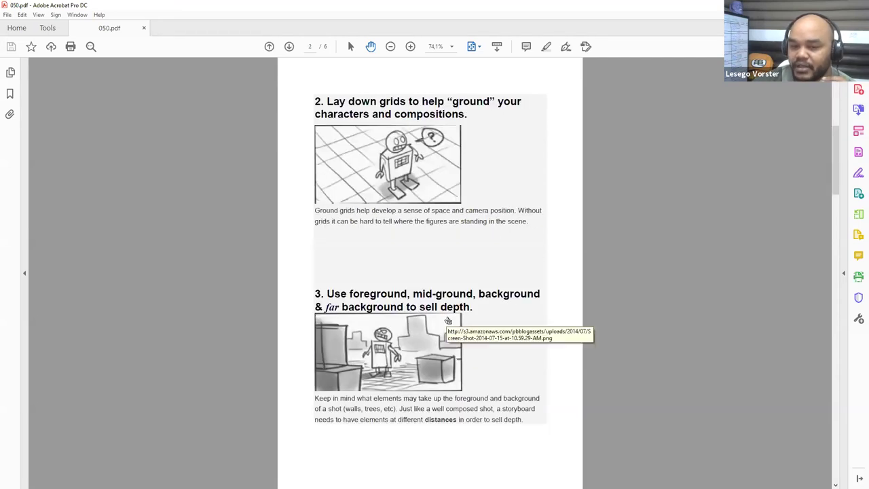
key("Right")
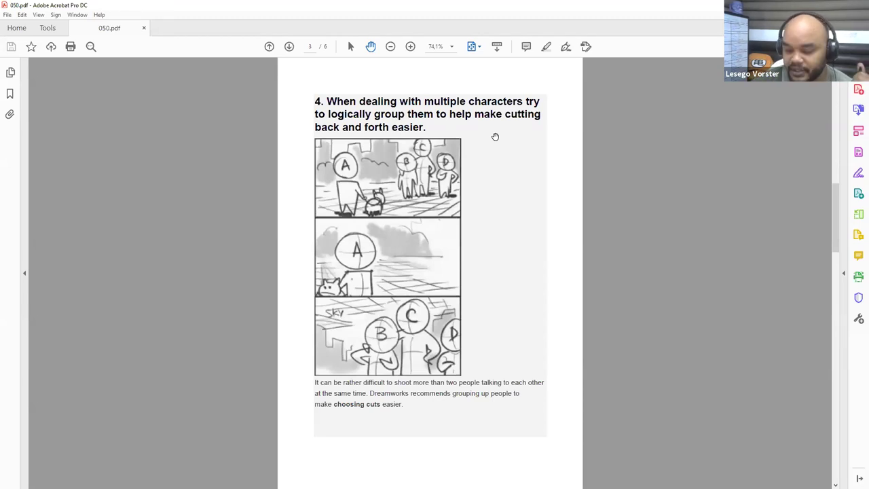
key("Right")
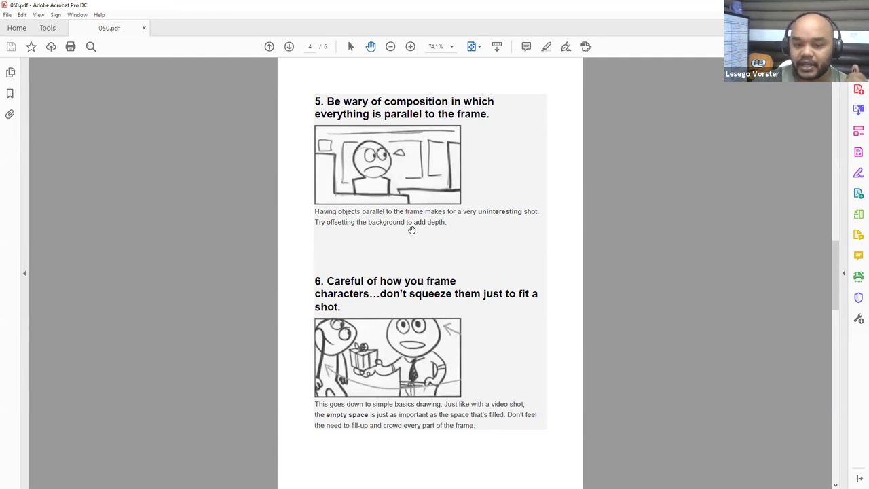
scroll(448, 265, "down", 3)
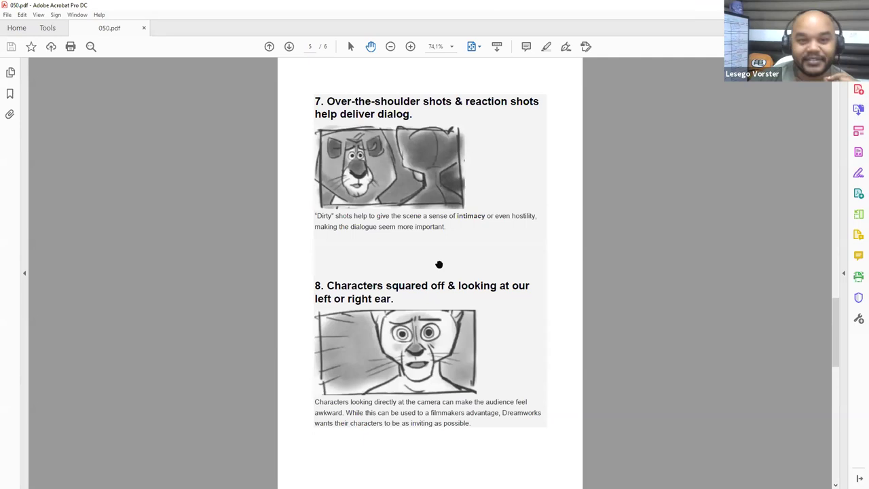
scroll(438, 264, "down", 3)
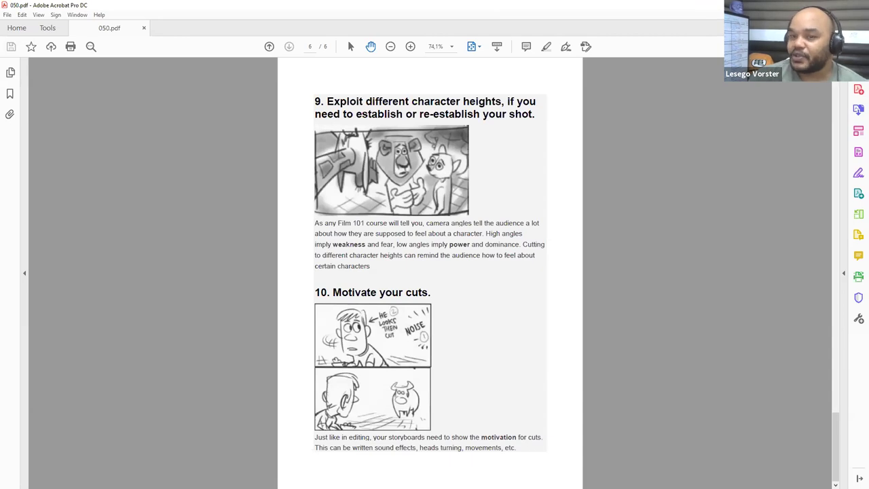
scroll(475, 267, "up", 3)
scroll(476, 270, "up", 5)
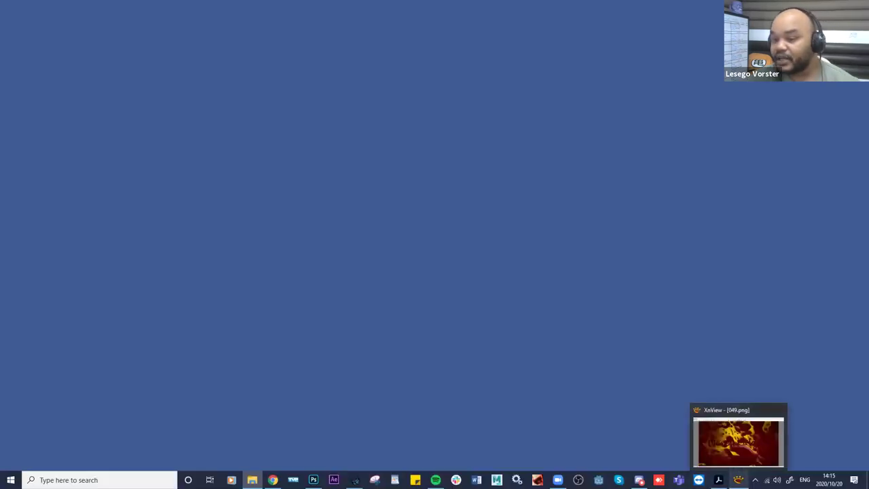
Switch to XnView and view the title image 049.png and the Lolo cover image 051.jpg.
left_click(738, 480)
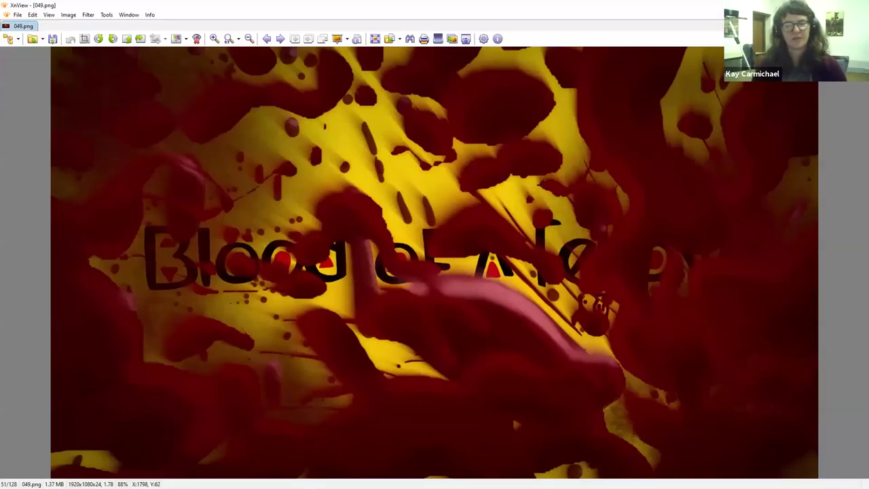
key("Escape")
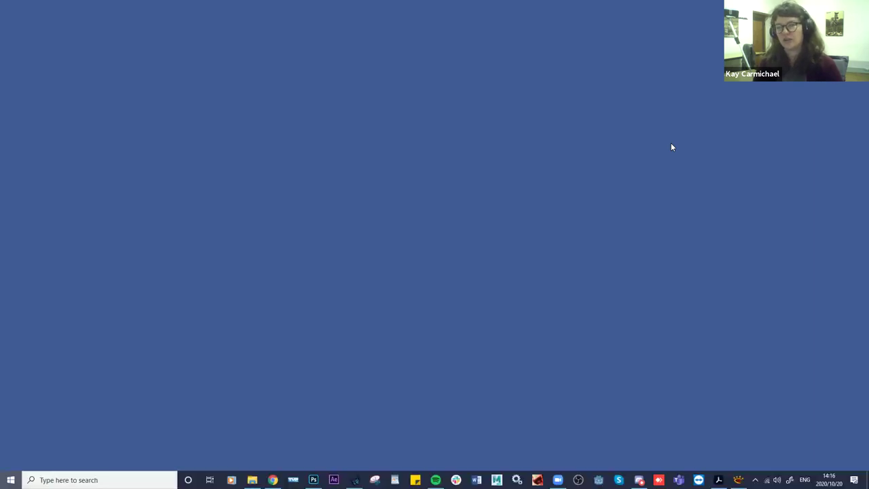
key("super")
key("Escape")
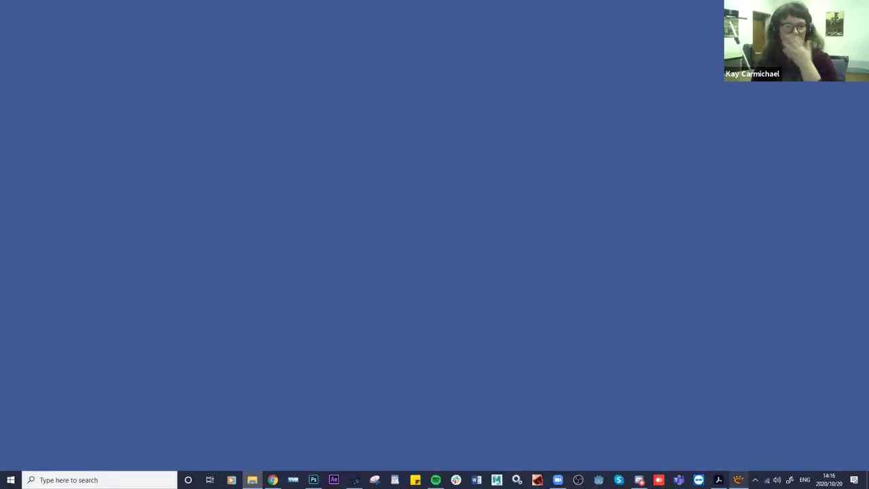
mouse_move(739, 480)
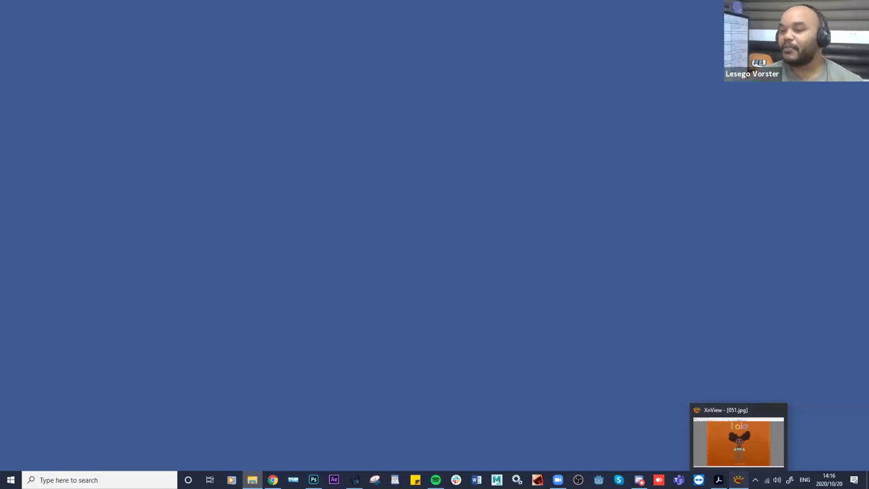
left_click(738, 480)
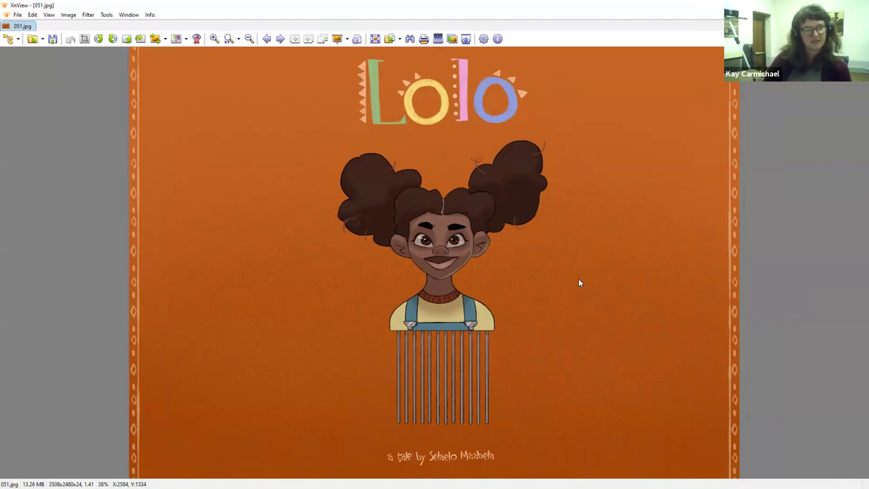
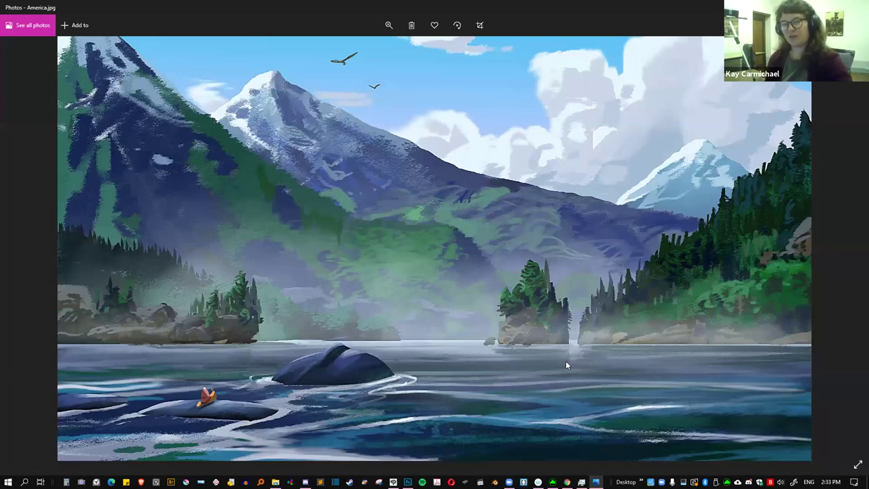
Browse the Photos images from America.jpg through the beach rescue painting to the adult and kids character line-ups.
key("Right")
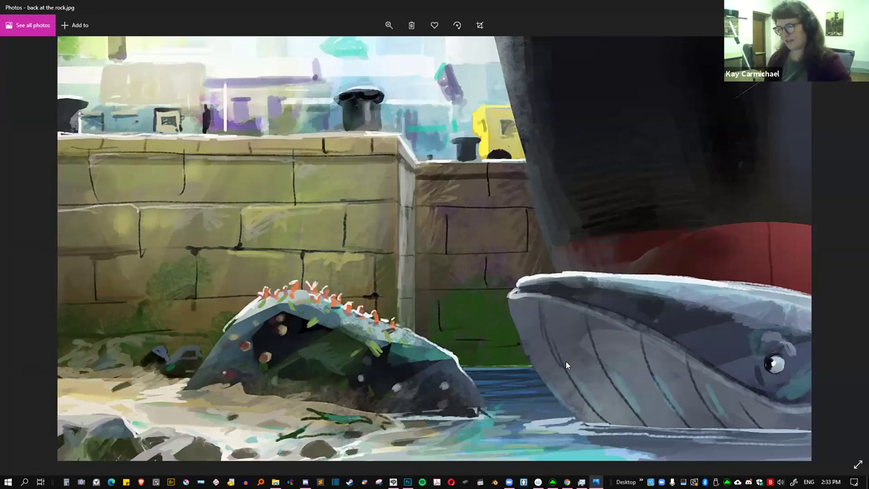
key("Right")
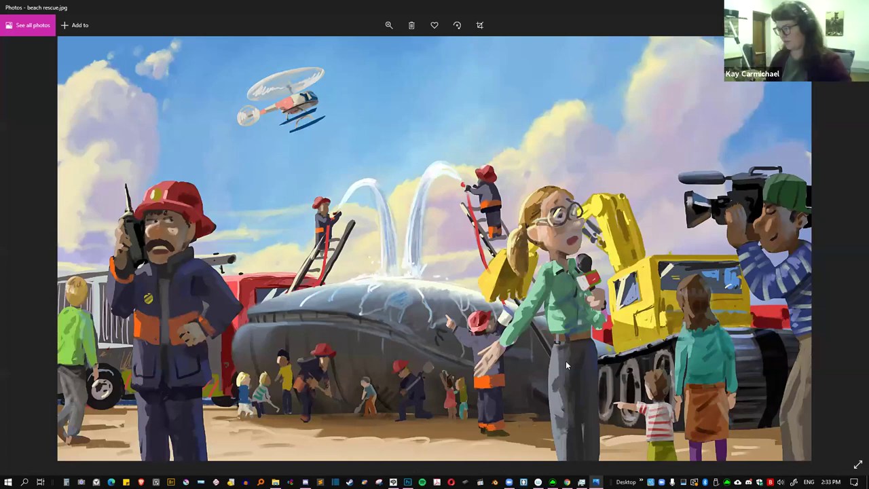
key("Right")
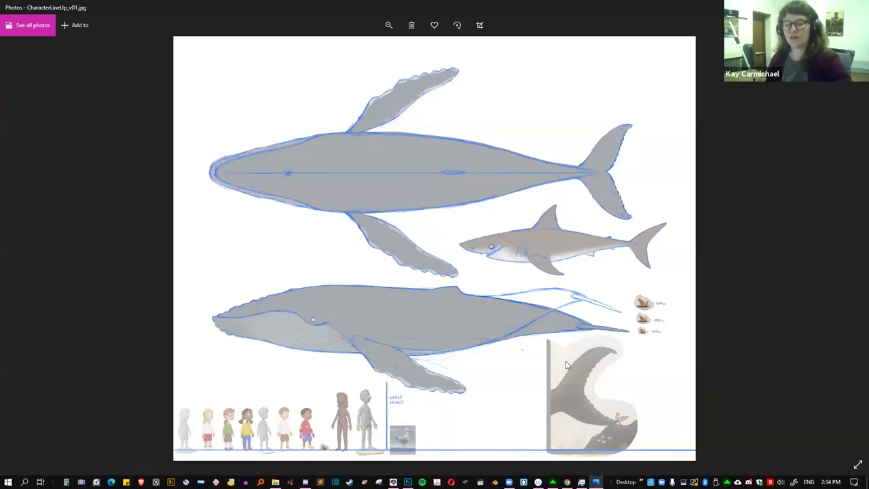
key("Right")
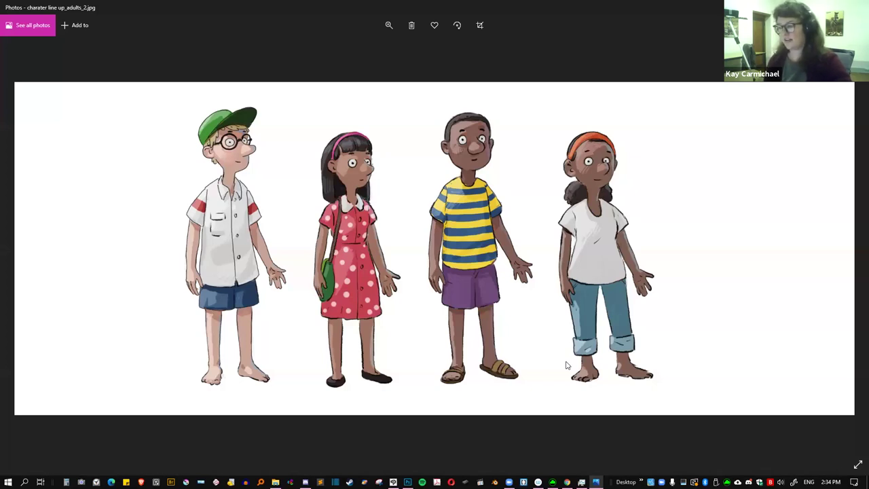
key("Right")
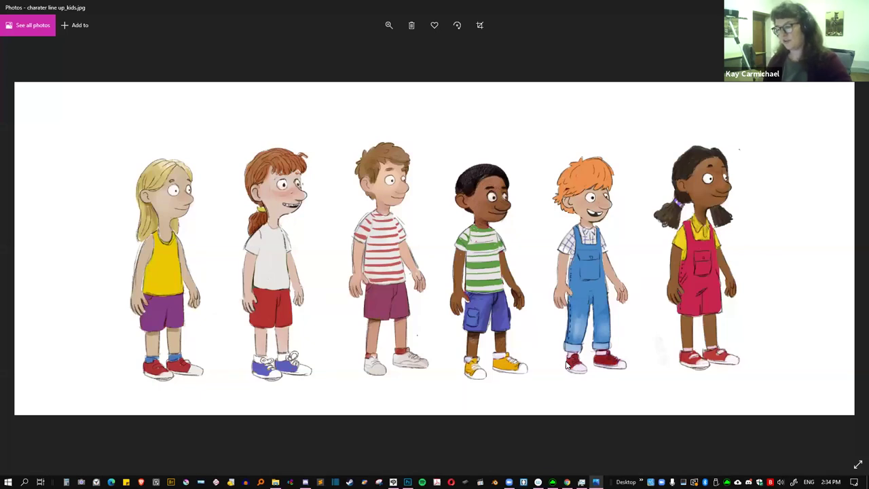
Examine the child character surfacing boards, the two classroom paintings and the body rig pose sheet.
left_click(567, 364)
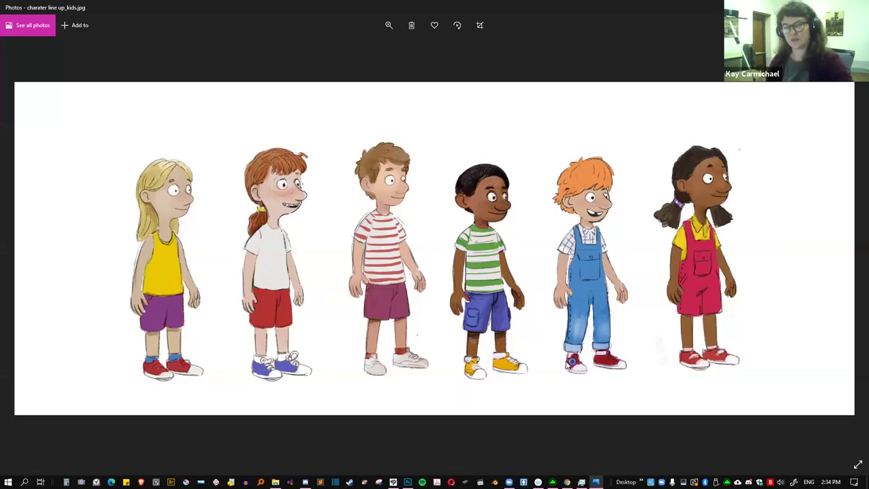
key("Right")
key("Right")
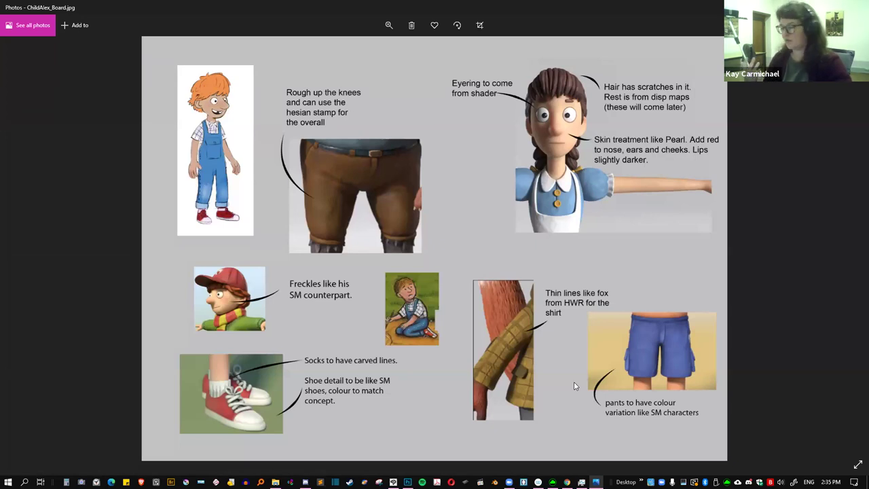
key("Right")
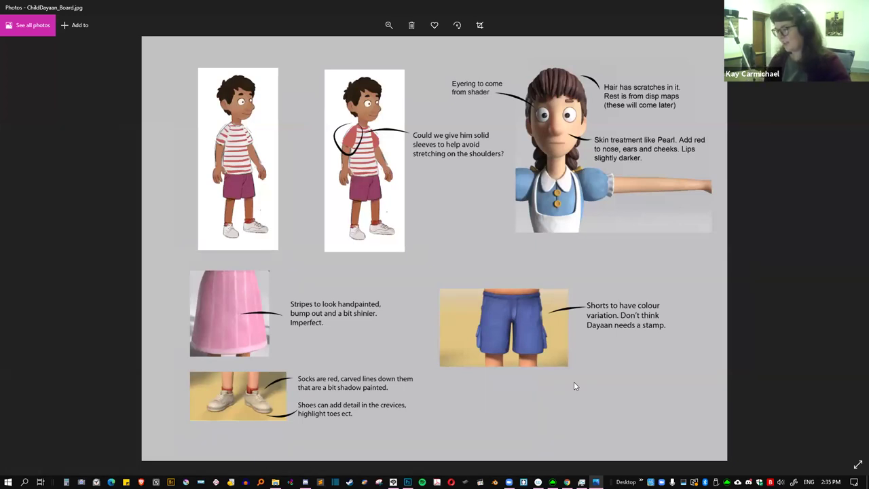
key("Right")
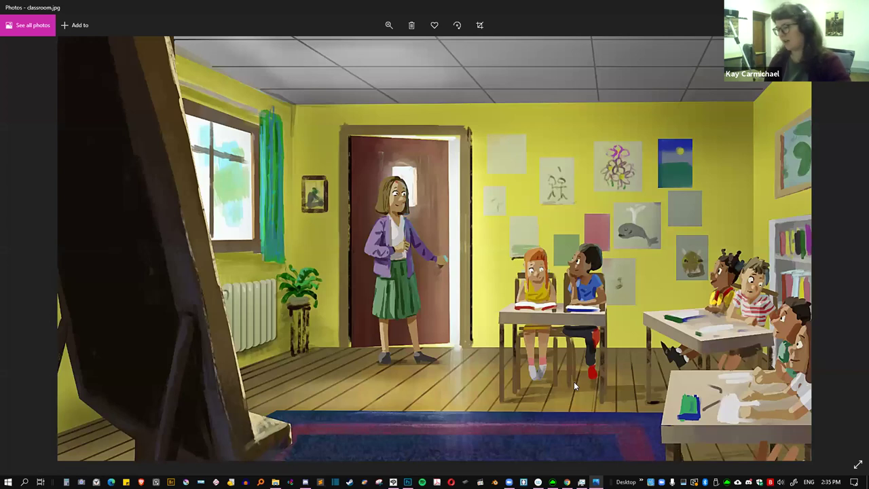
key("Right")
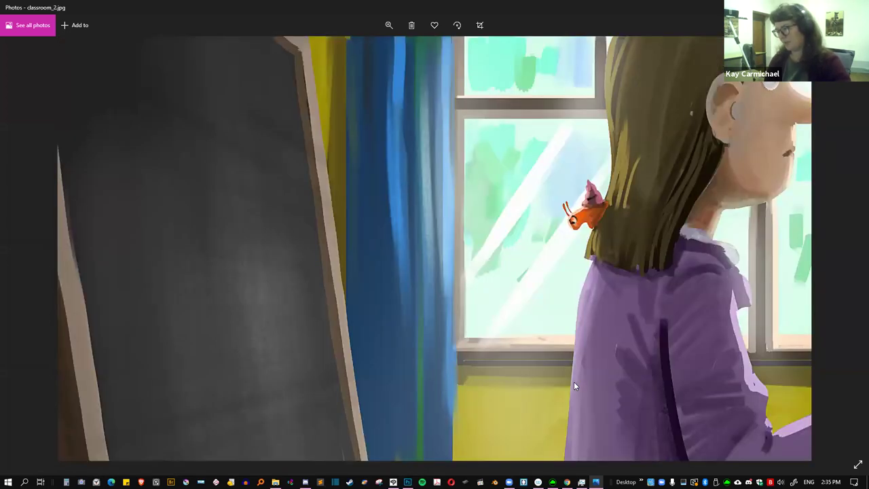
key("Right")
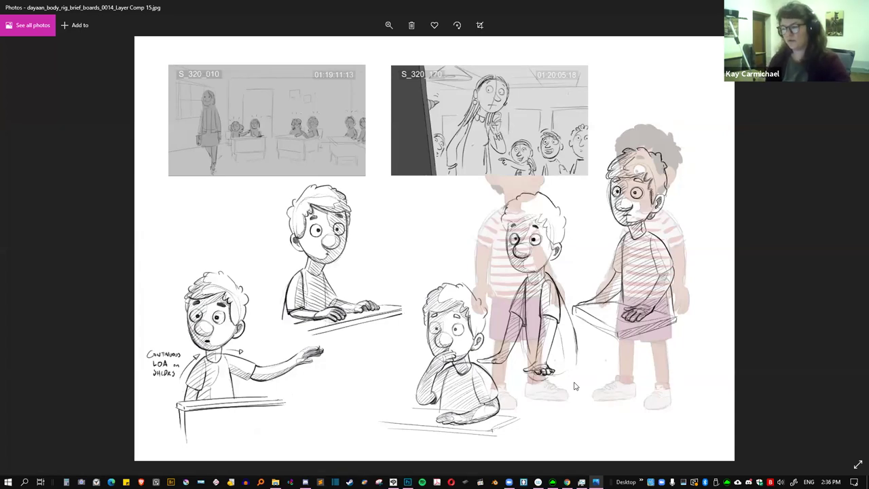
View the firemen costume and surfacing boards, followed by the island, lighthouse and long grass concept paintings.
key("Right")
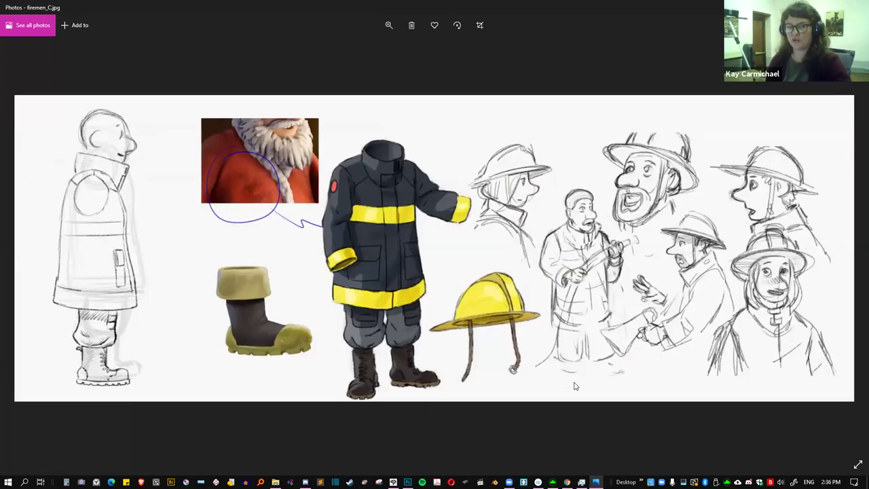
key("Right")
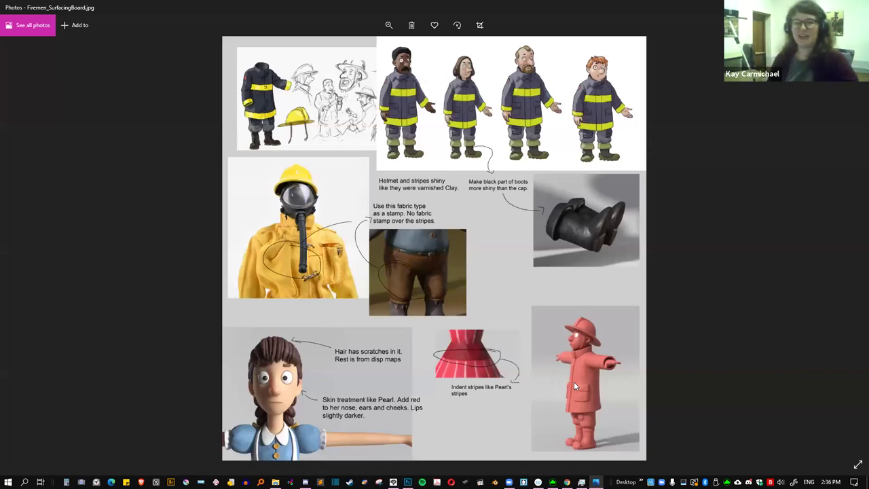
key("Right")
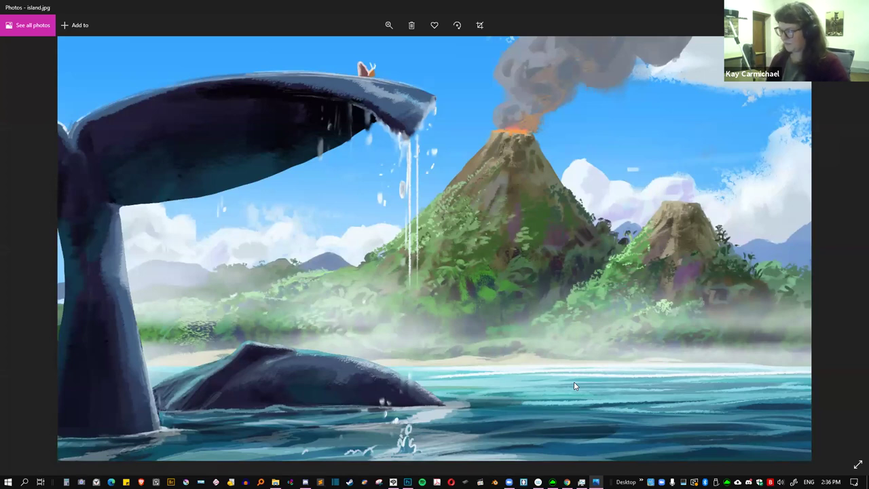
key("Right")
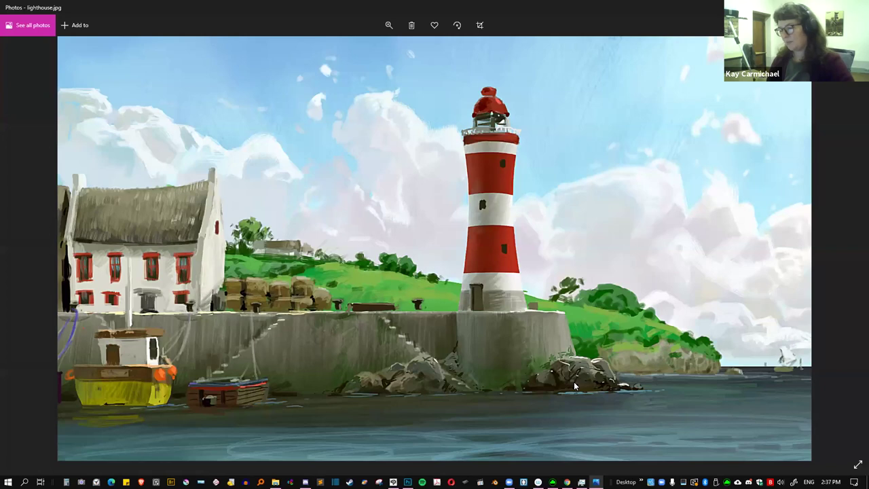
key("Right")
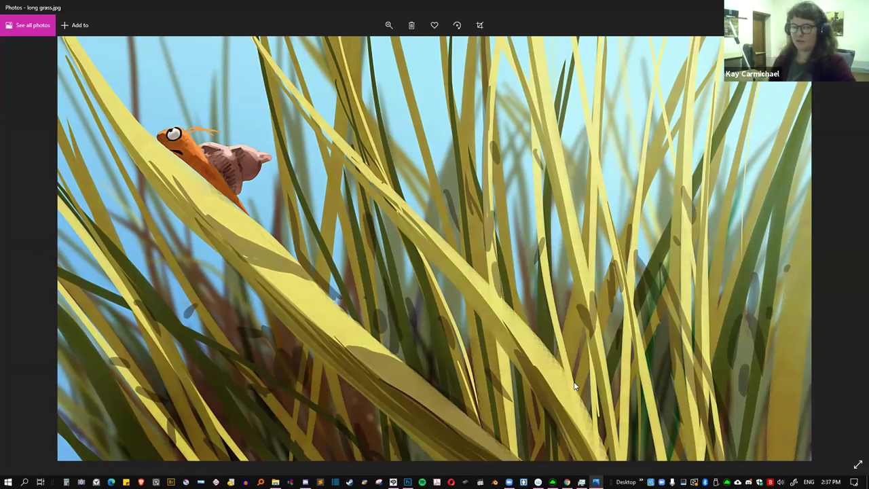
View the tropical island reference sheet, the tropical island storyboard references and the snail reference sheet.
key("Right")
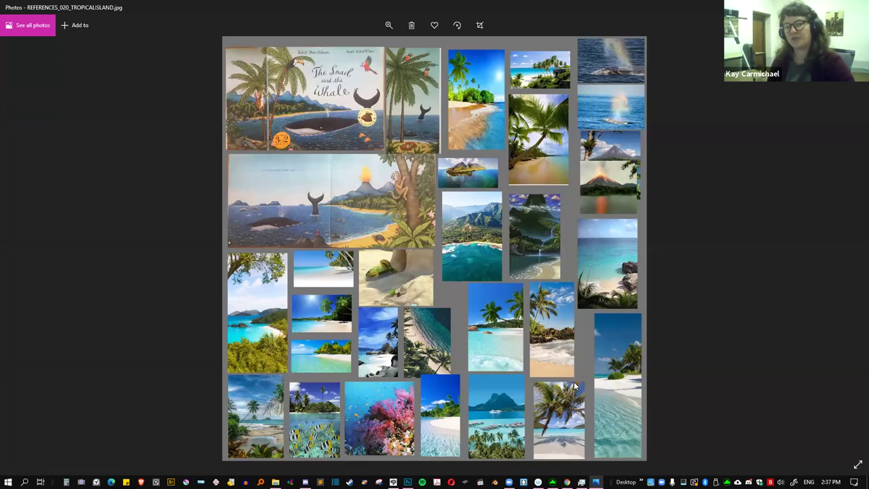
key("Right")
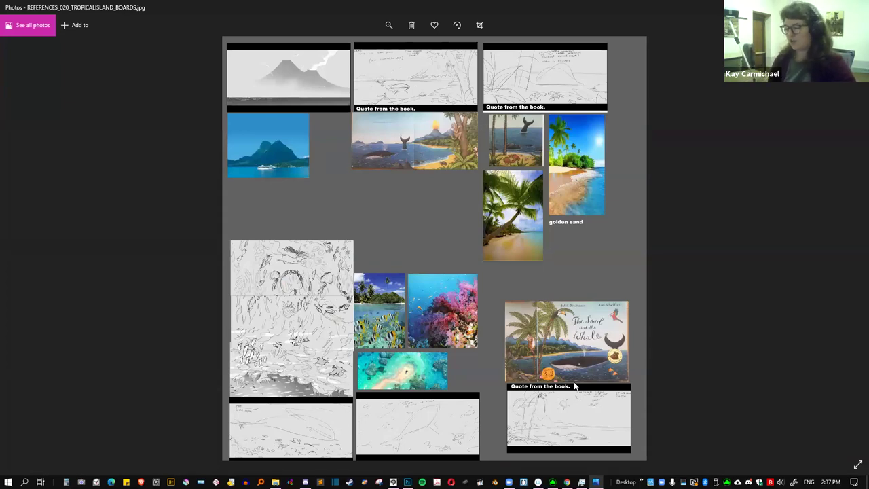
key("Right")
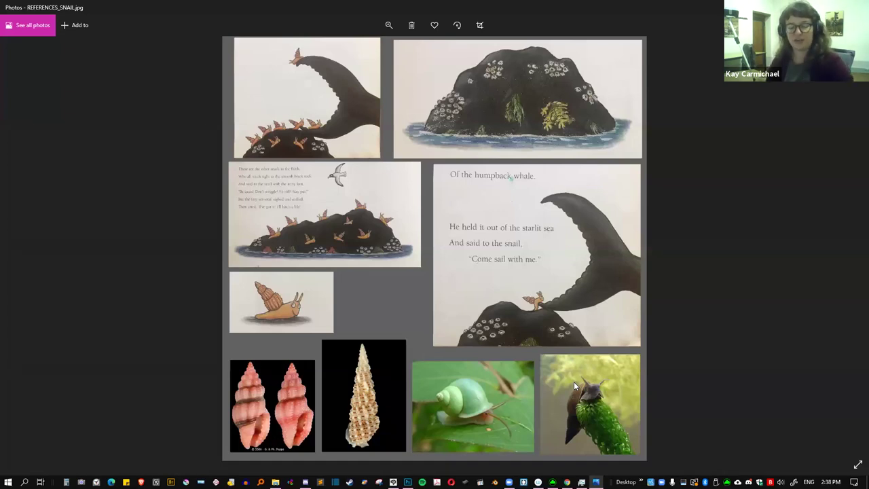
View the seagull and underwater seal paintings, the shark character design, and the bear and monkey side-character sheets.
key("Right")
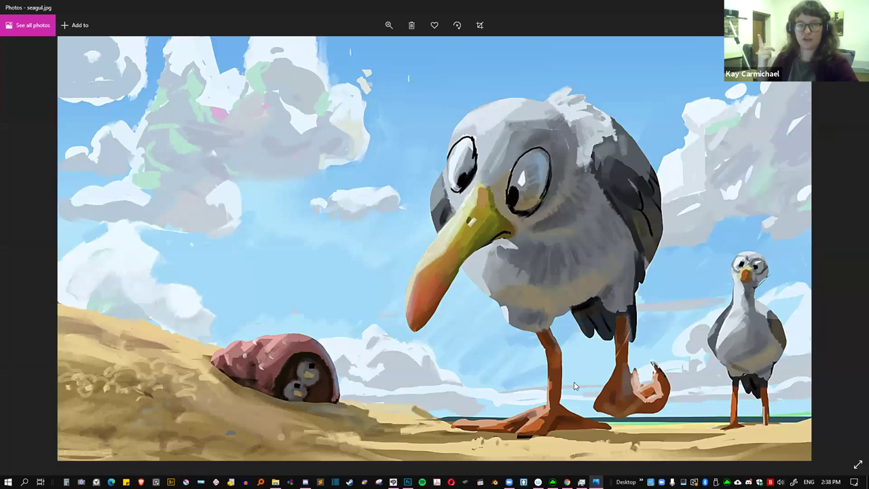
key("Right")
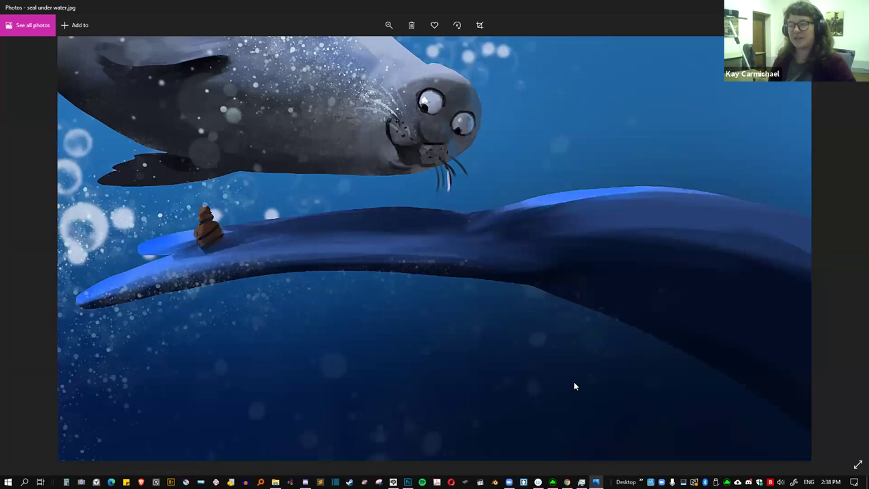
key("Right")
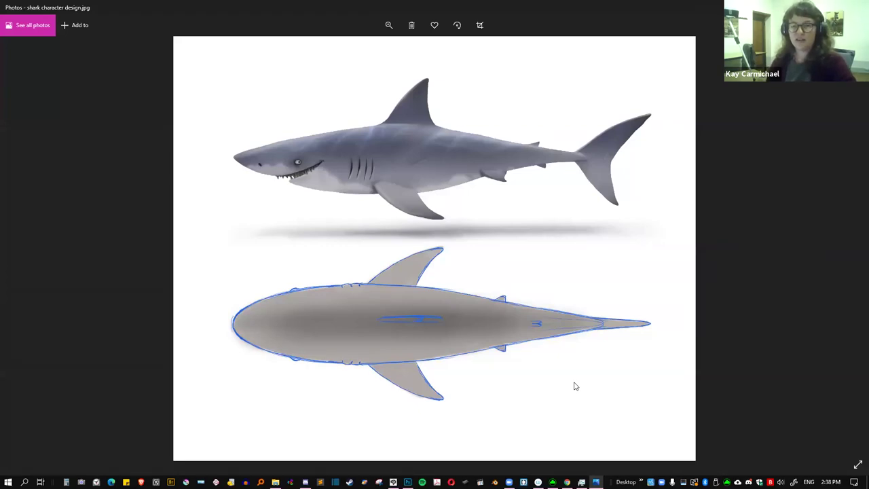
key("Right")
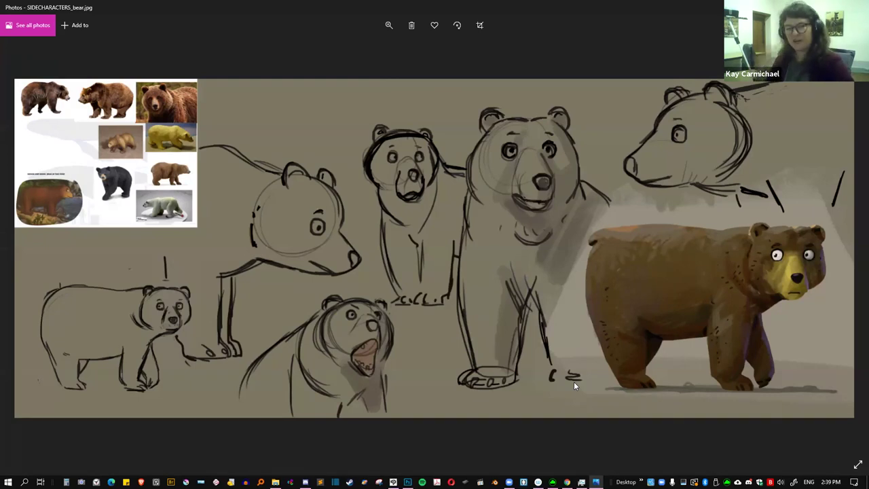
key("Right")
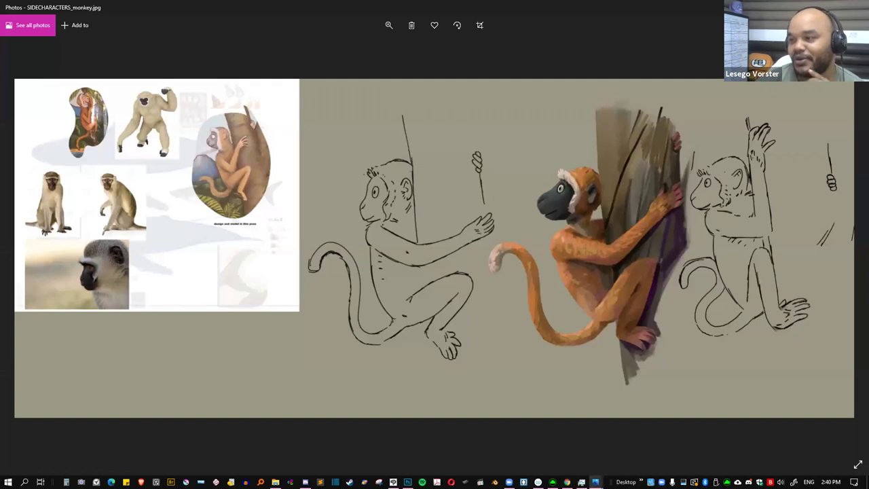
Bring up the underwater comic artwork: the tentacle splash, the grayscale page roughs and the coloured diver page.
key("Right")
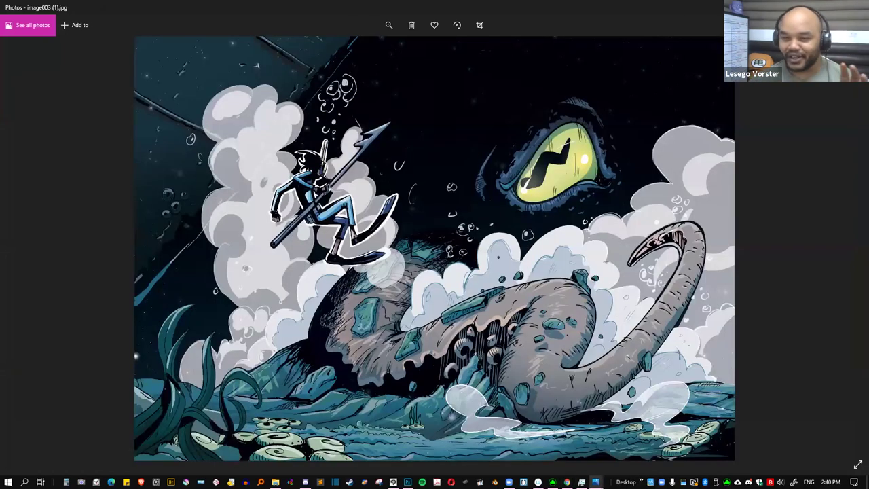
key("Right")
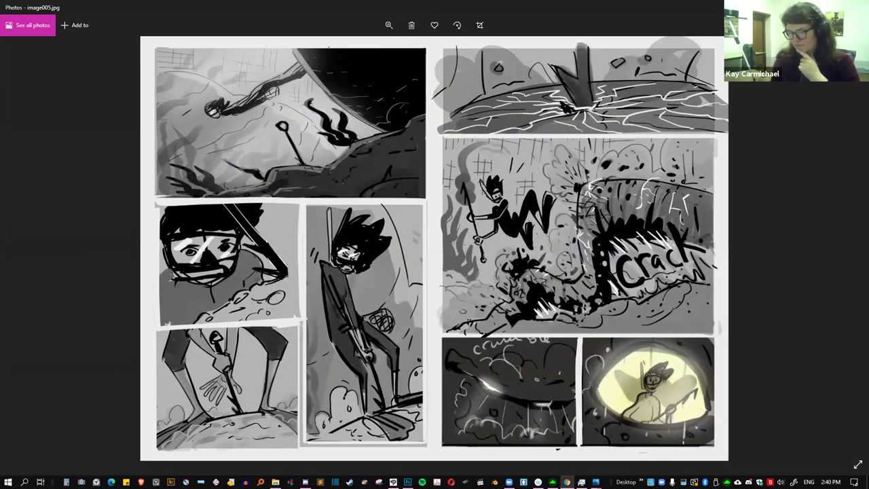
key("Left")
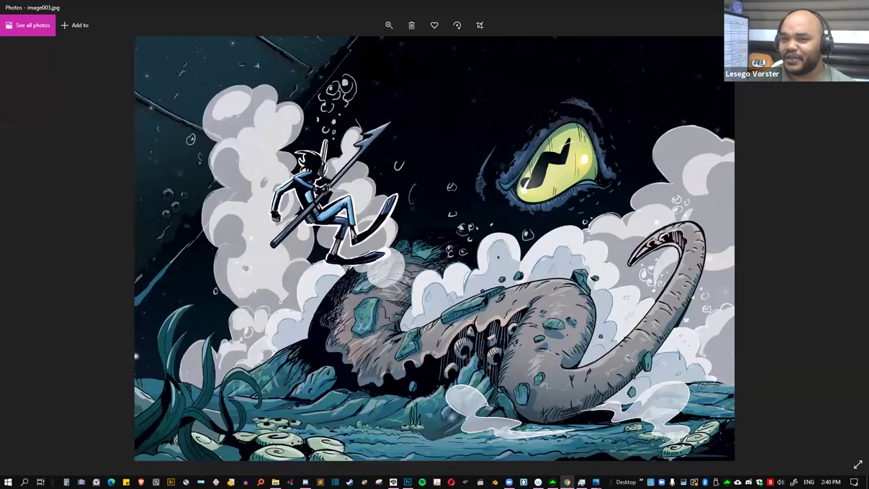
key("Left")
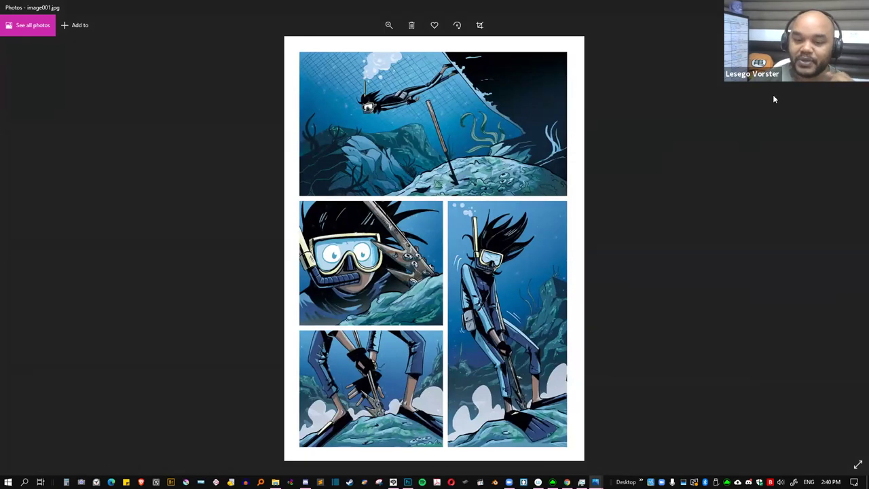
Compare the grayscale comic roughs in image005.jpg with the coloured page image001.jpg and the splash image003.jpg.
key("alt+Tab")
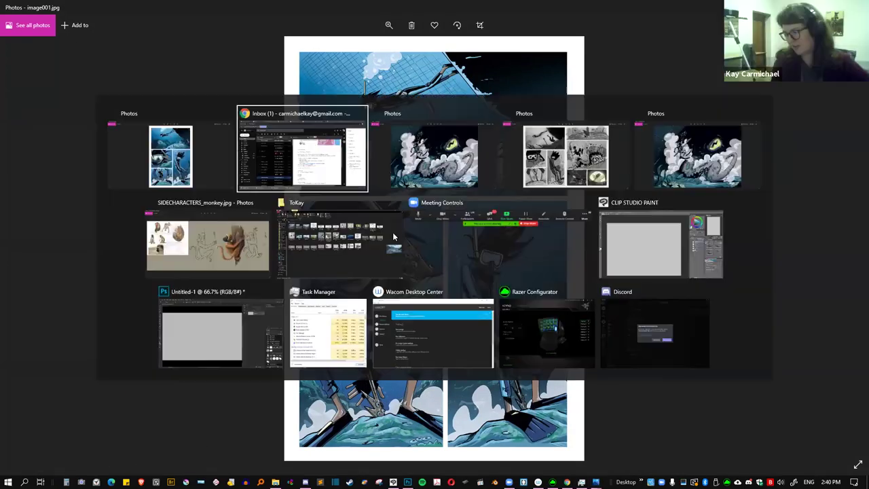
left_click(582, 152)
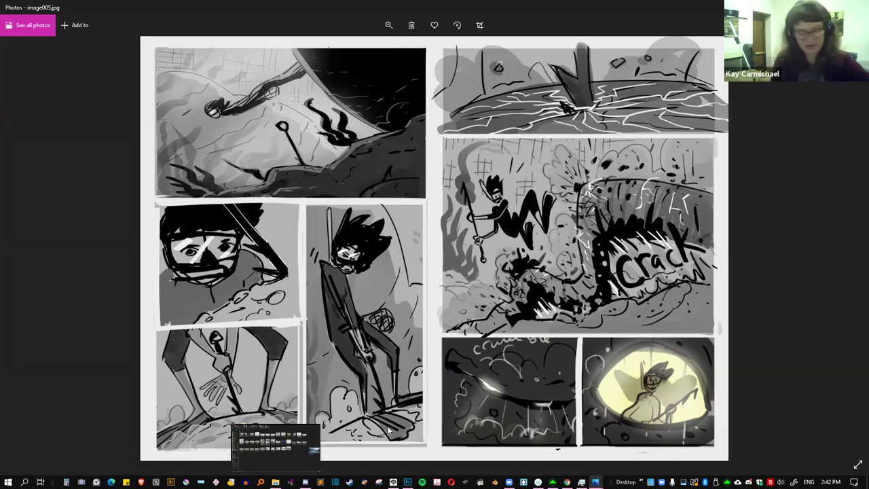
key("alt+Tab")
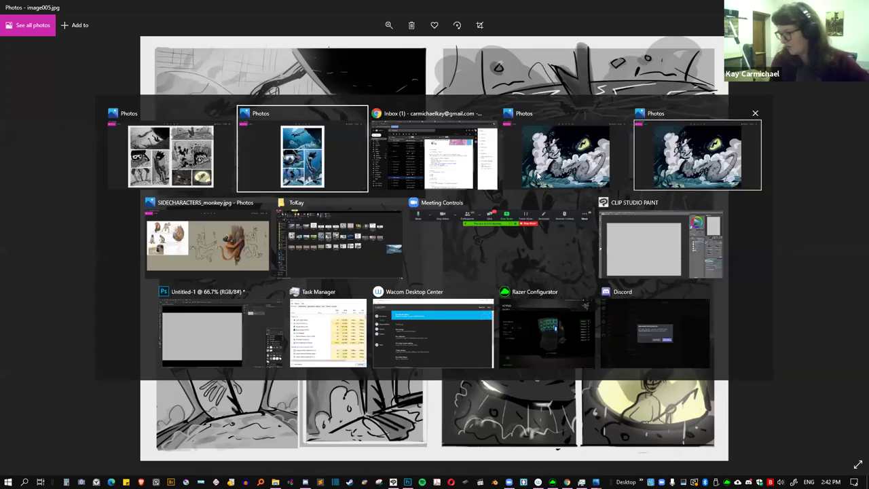
left_click(323, 168)
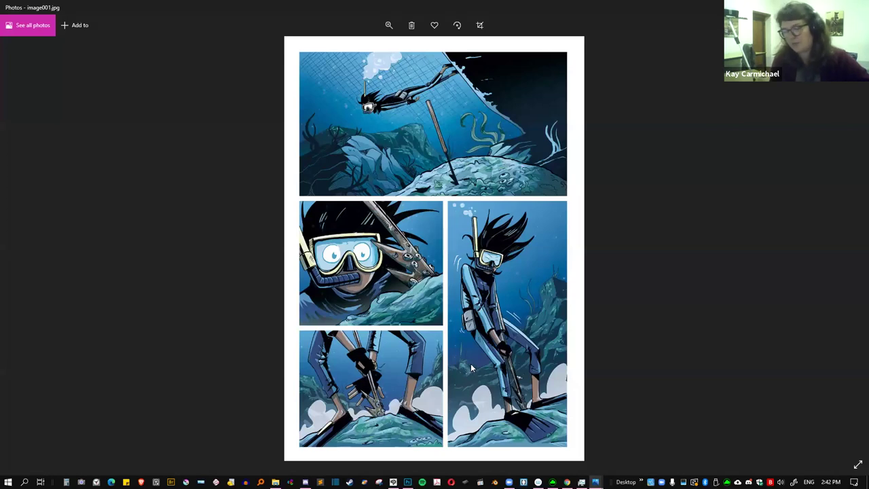
key("alt+Tab")
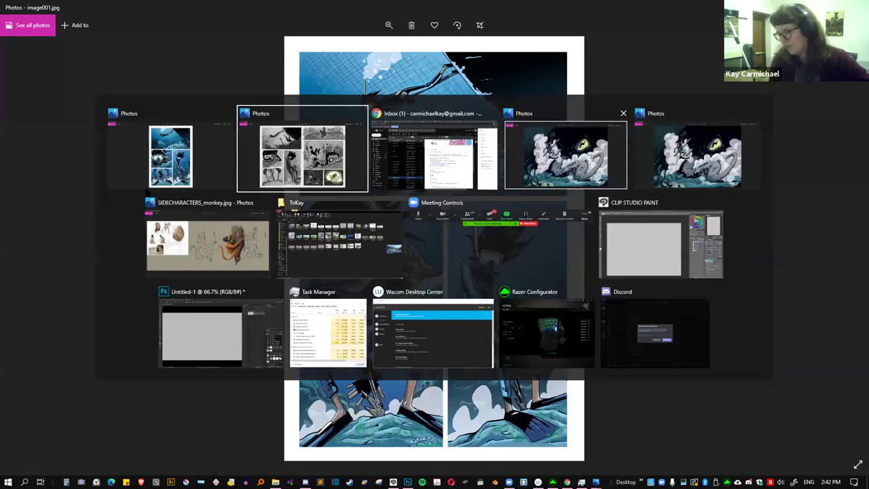
left_click(566, 154)
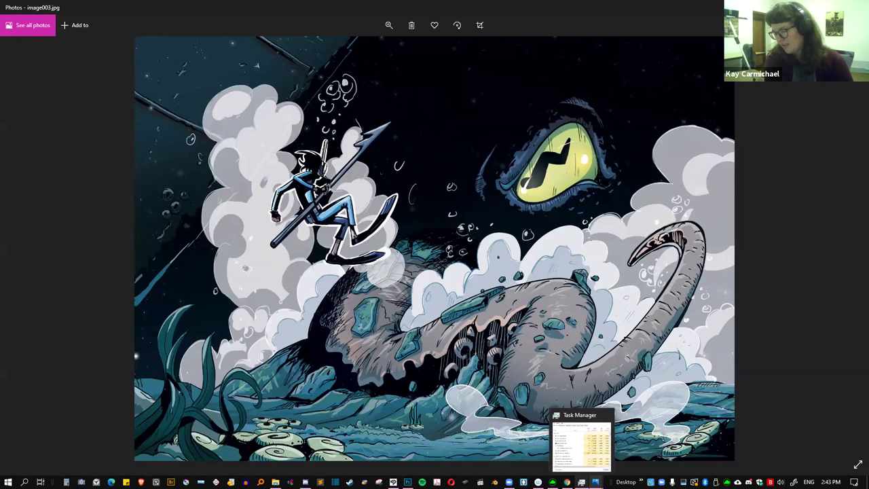
Switch to CLIP STUDIO PAINT to show the blank A4 canvas.
mouse_move(596, 483)
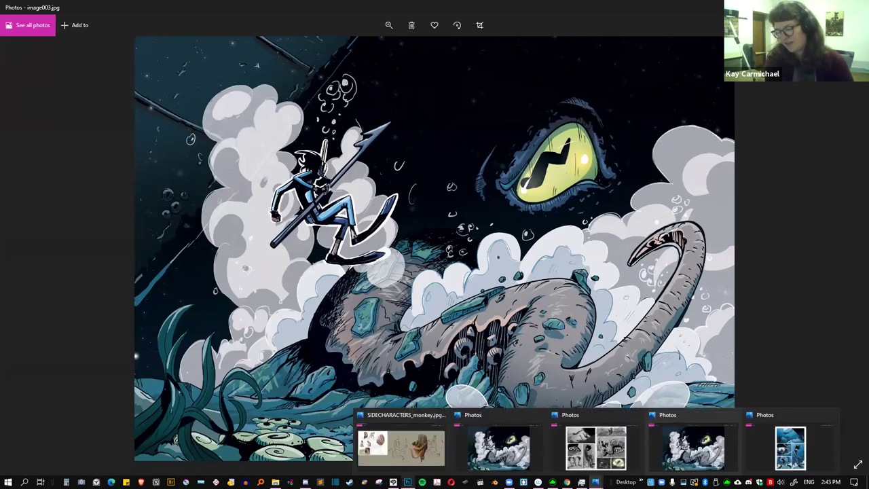
mouse_move(393, 483)
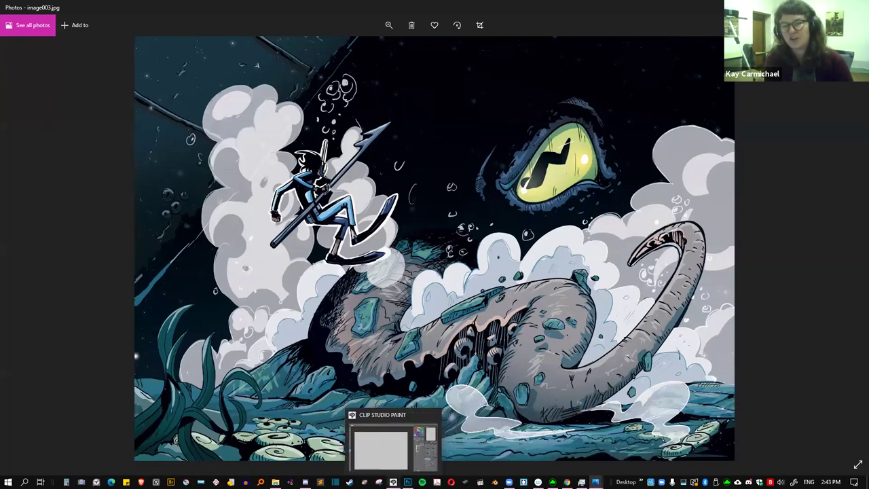
left_click(393, 483)
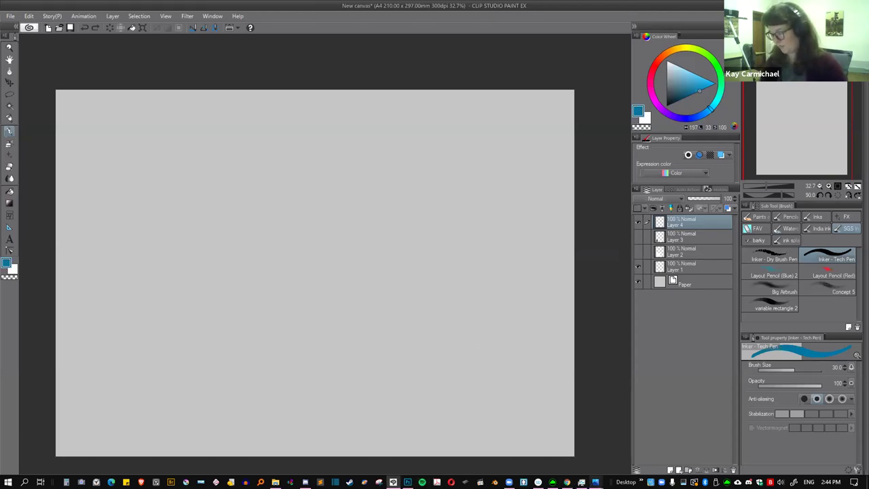
Switch back to Photos and alternate between the grayscale roughs in image005.jpg and the coloured tentacle splash image.
mouse_move(596, 482)
left_click(602, 462)
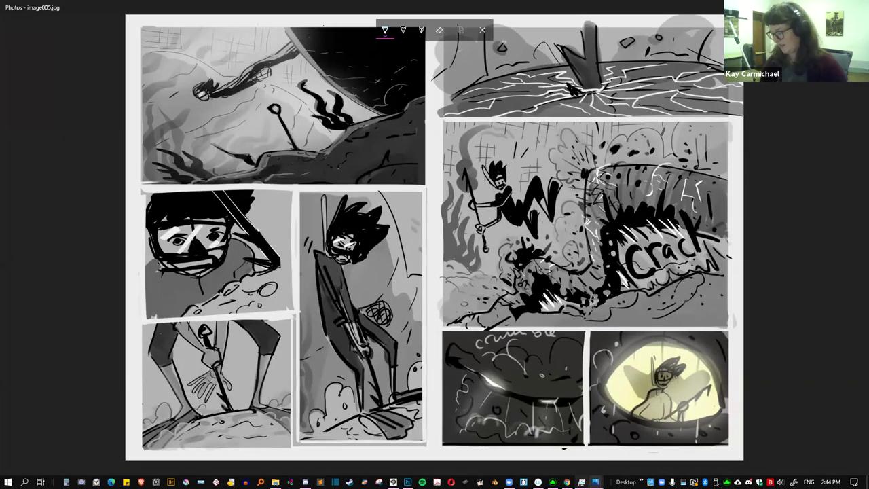
left_click(687, 452)
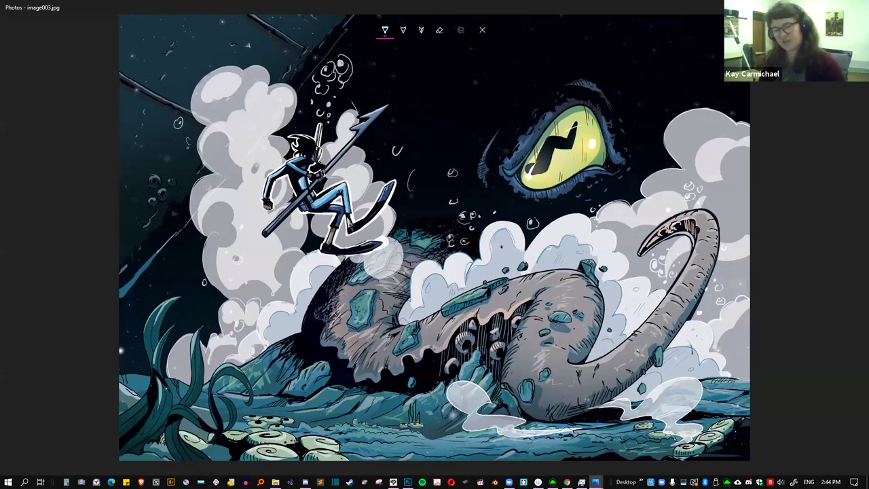
mouse_move(596, 482)
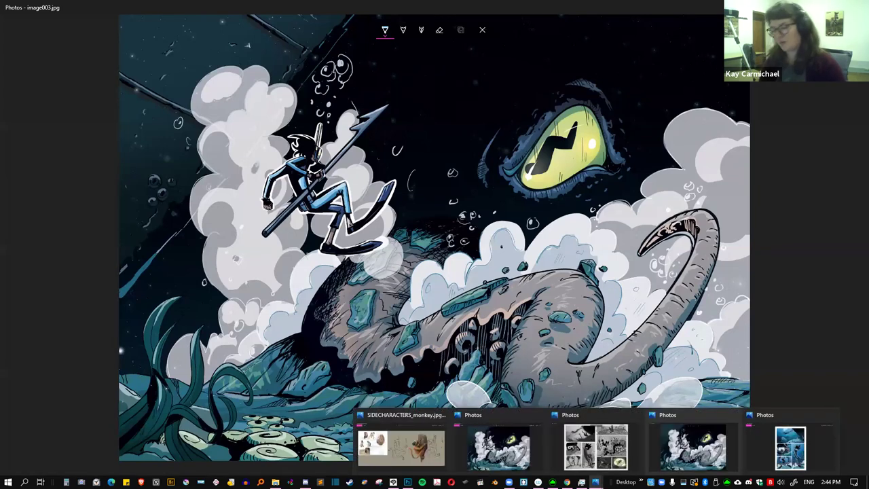
left_click(610, 453)
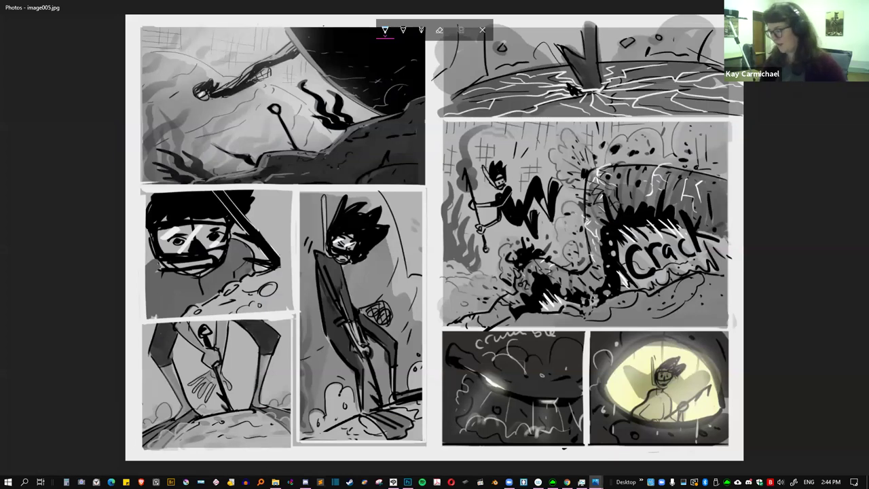
mouse_move(595, 482)
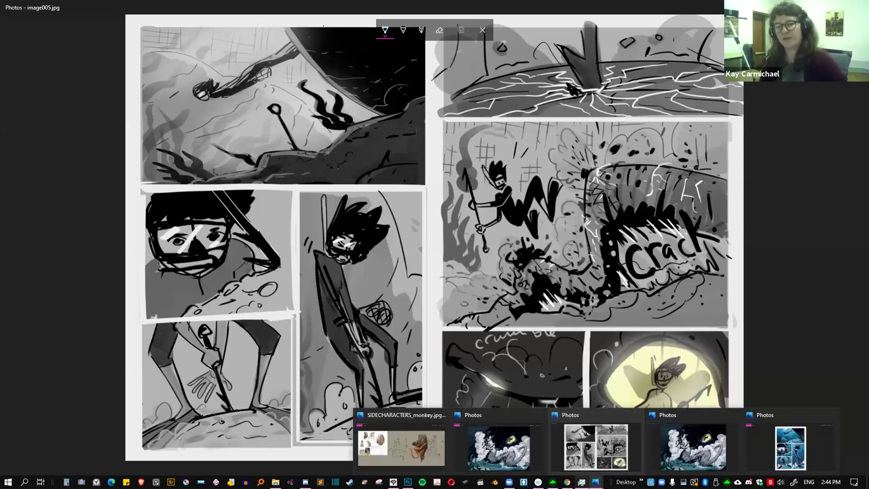
left_click(514, 458)
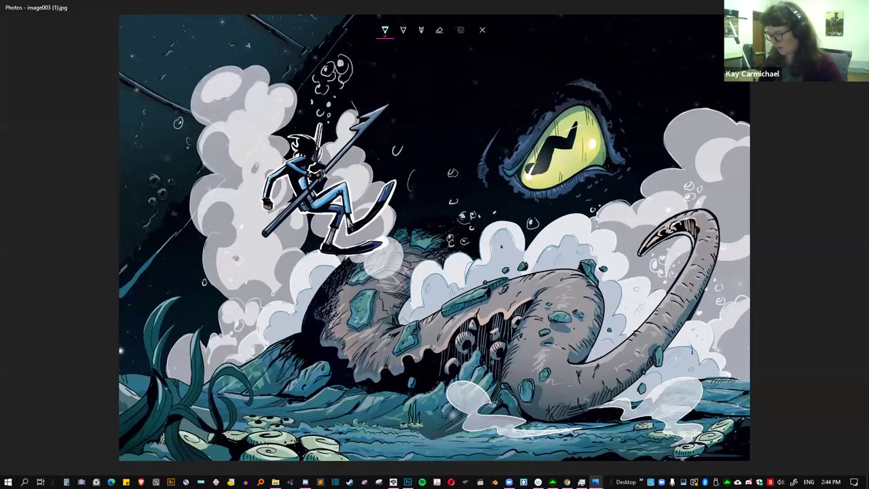
Switch to CLIP STUDIO PAINT, make Layer 2 with the script excerpt visible and select it.
left_click(393, 482)
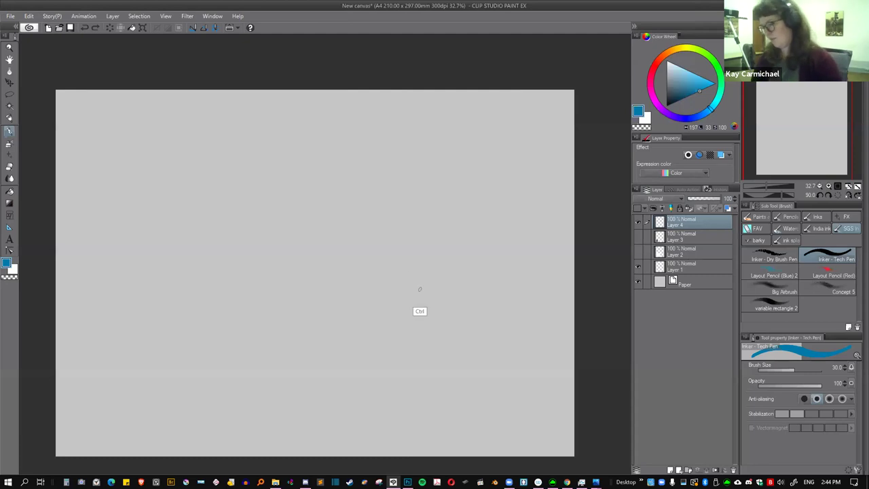
scroll(418, 306, "up", 1)
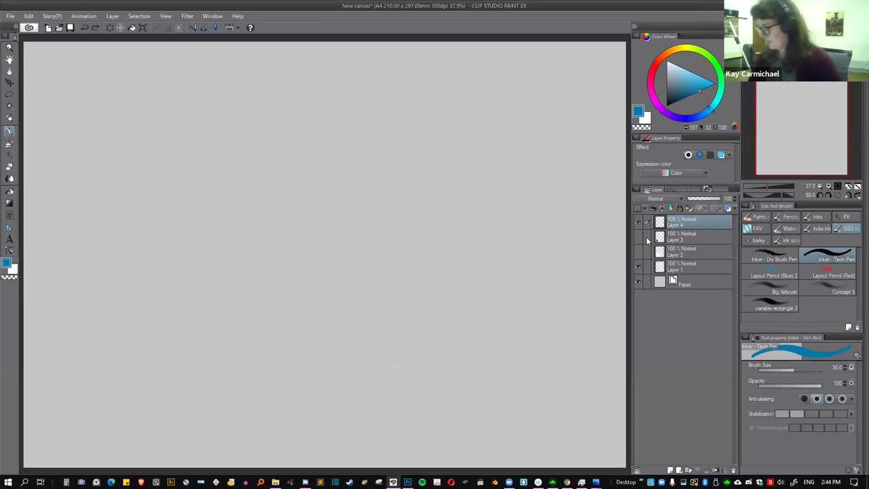
left_click(638, 251)
left_click(689, 253)
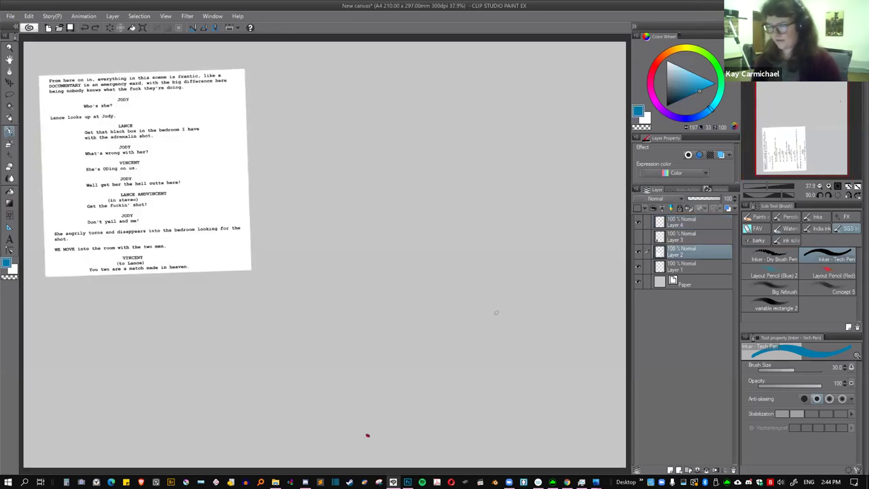
Transform the script excerpt on Layer 2: rotate it about 1.1 degrees, enlarge it and centre it on the canvas.
key("ctrl+t")
left_click_drag(398, 240, 395, 258)
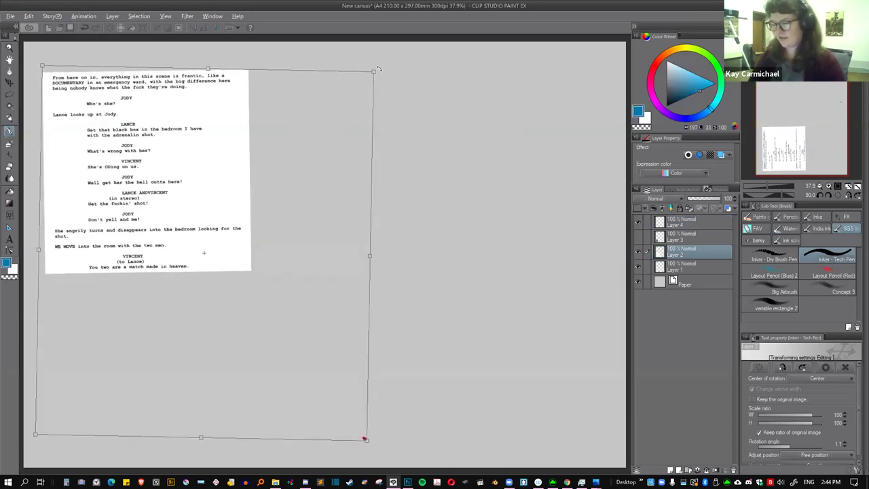
left_click_drag(379, 69, 557, 147)
left_click_drag(592, 122, 527, 189)
key("Return")
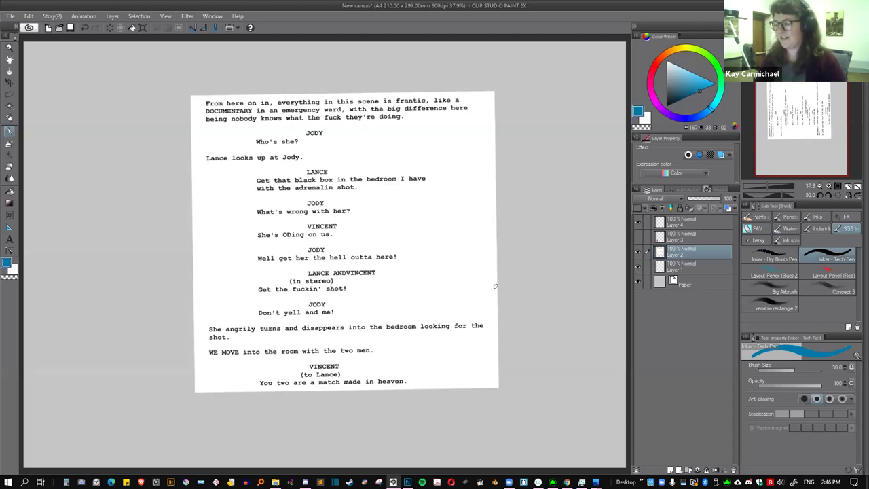
Scale the script excerpt on Layer 2 to about 89% and reposition it near the middle of the canvas.
key("e")
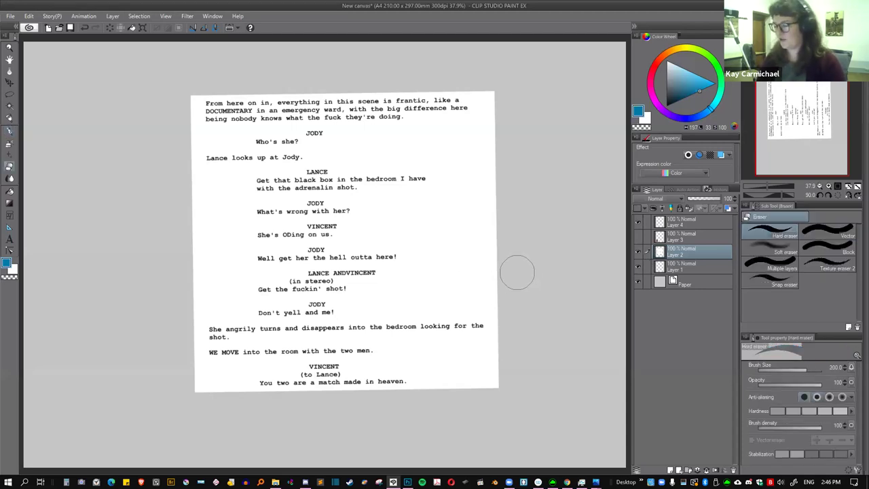
key("ctrl+t")
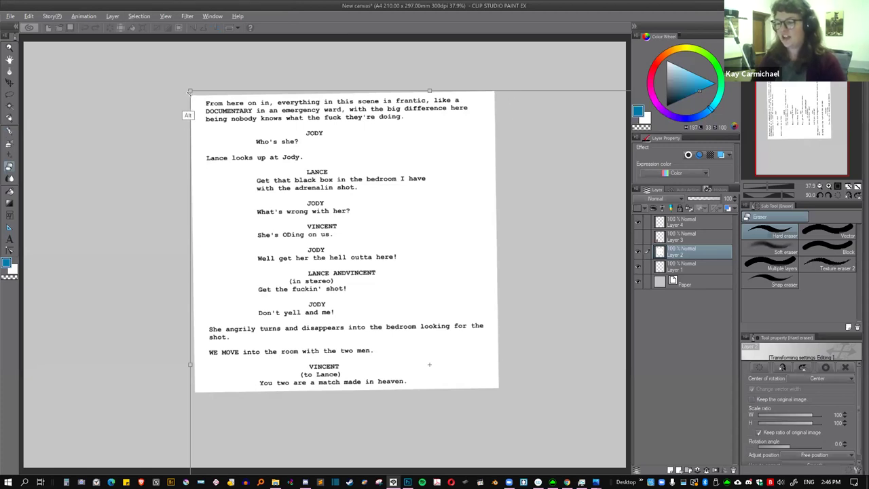
left_click_drag(190, 90, 216, 120)
left_click_drag(417, 300, 403, 296)
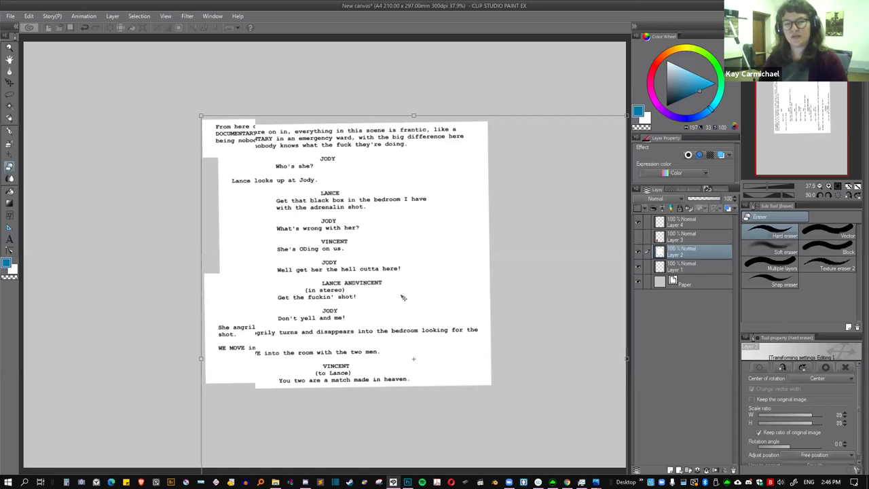
key("Return")
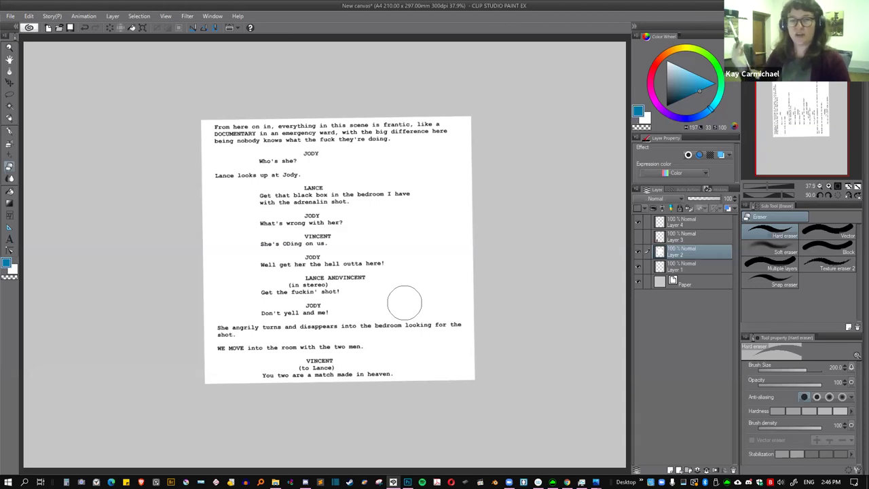
Set the drawing colour to dark red, select Layer 4 and reduce the Inker - Tech Pen's brush size to 17.
left_click(656, 65)
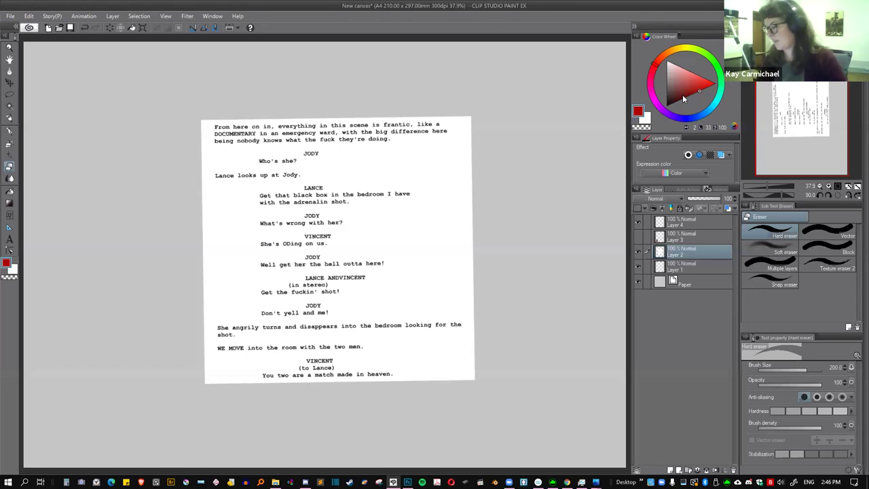
left_click(682, 221)
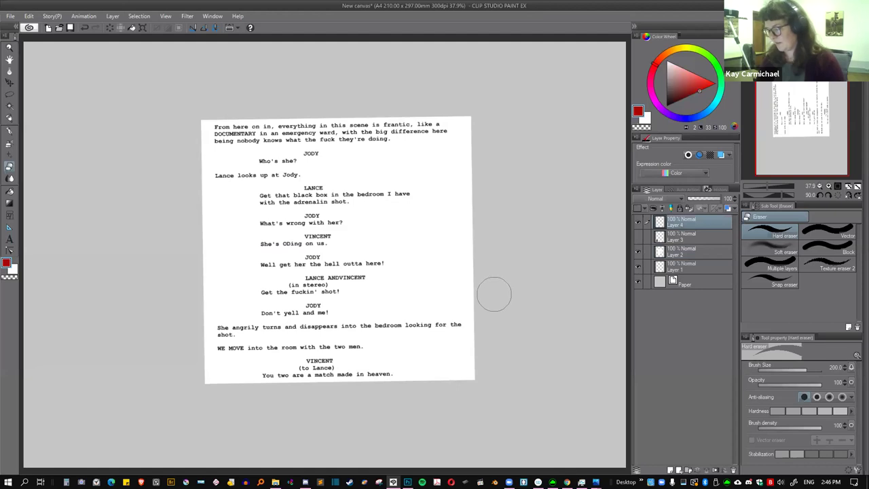
key("b")
left_click_drag(475, 313, 562, 242)
key("ctrl+z")
key("bracketleft")
key("bracketleft")
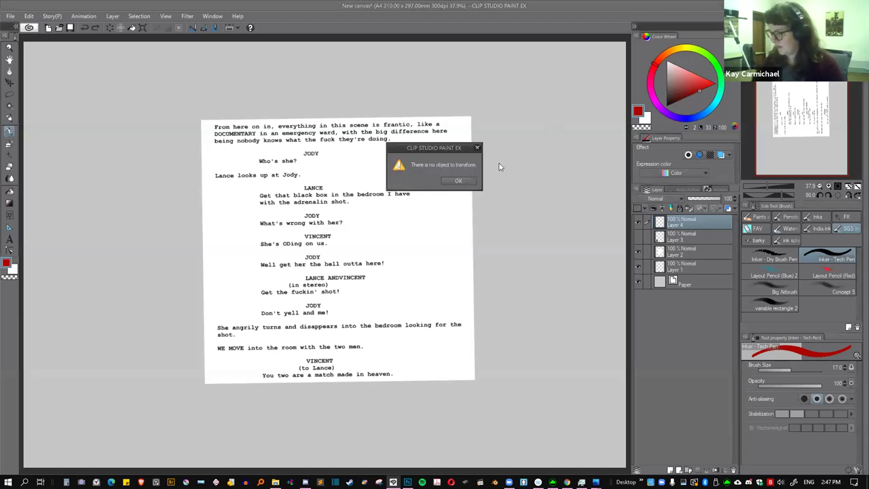
Rotate the script excerpt on Layer 2 slightly so that its edges and text lines run level.
left_click(459, 184)
left_click(687, 258)
key("ctrl+t")
left_click_drag(552, 94, 556, 97)
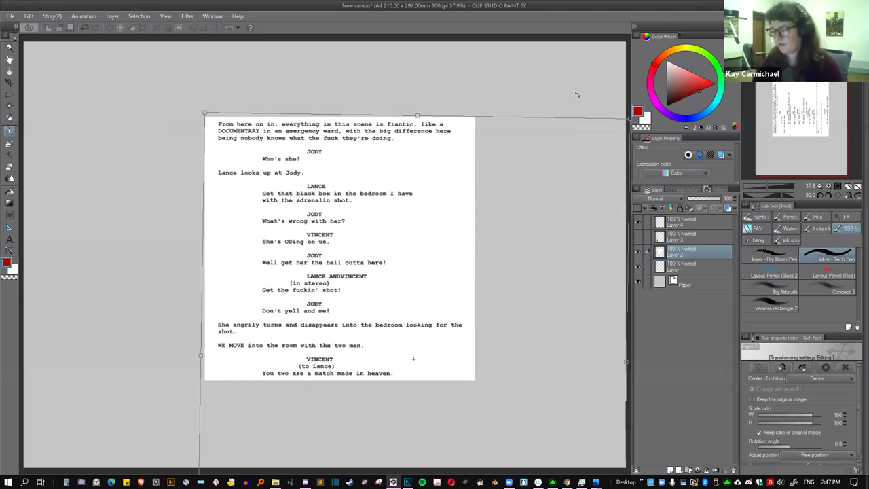
key("Escape")
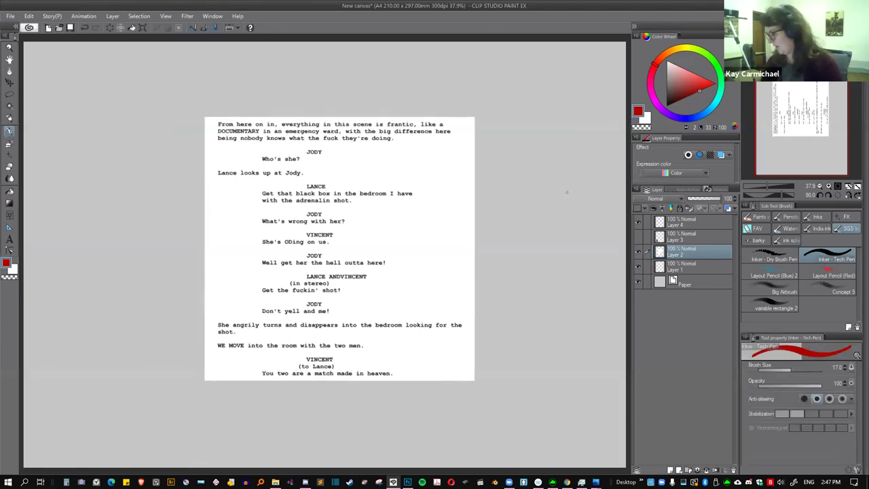
Sketch a rectangular storyboard frame with two head-and-shoulders figures on Layer 4, to the right of the script's top edge.
left_click(688, 222)
key("slash")
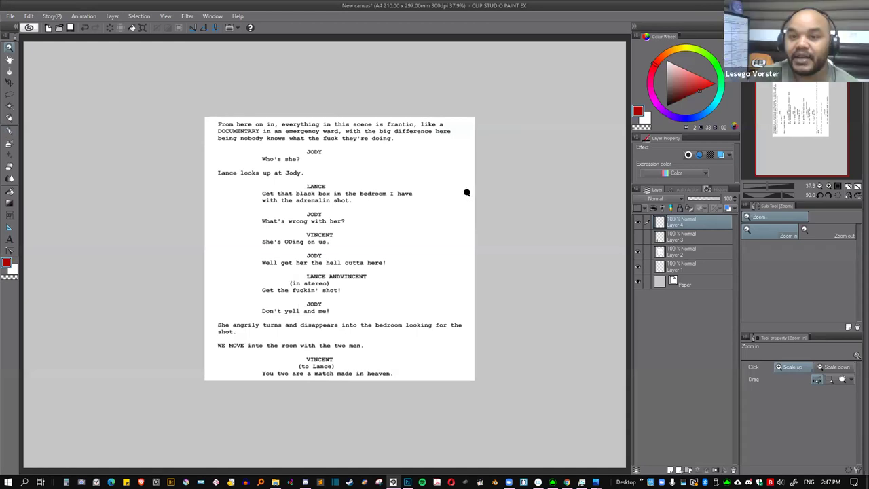
key("b")
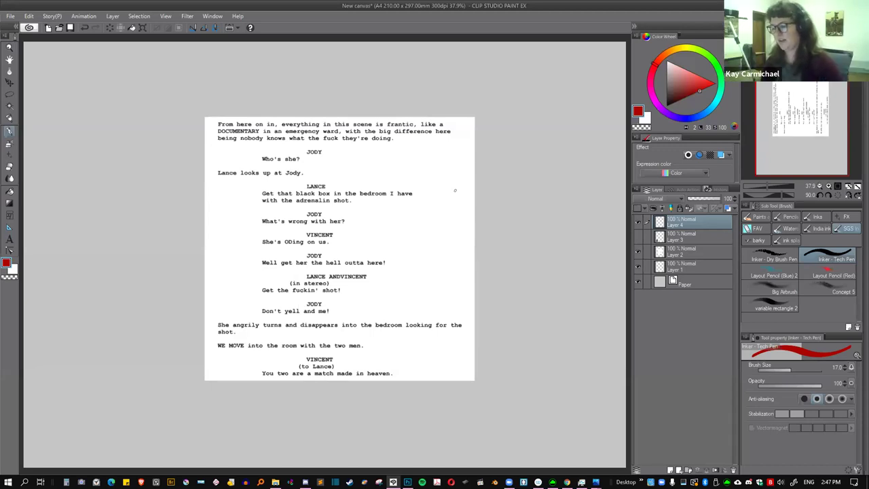
left_click_drag(500, 68, 501, 117)
mouse_move(503, 66)
left_mouse_down()
mouse_move(498, 114)
mouse_move(527, 64)
mouse_move(588, 115)
left_mouse_up()
left_click_drag(502, 123, 577, 122)
left_click_drag(529, 79, 528, 81)
mouse_move(513, 121)
left_mouse_down()
mouse_move(529, 102)
mouse_move(540, 120)
left_mouse_up()
left_click_drag(566, 80, 567, 100)
left_click_drag(561, 92, 573, 92)
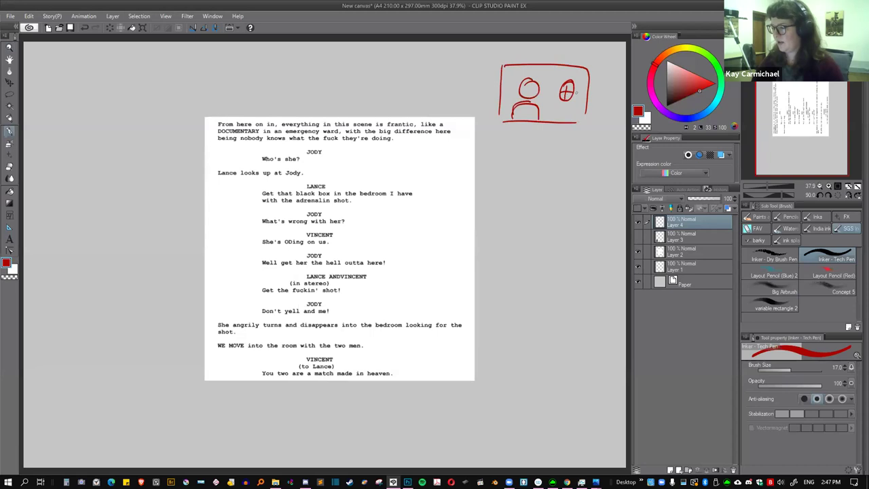
left_click_drag(554, 122, 575, 122)
Sketch a full-length standing figure below the frame, add face guidelines, and draw a second tilted head beside it.
left_click_drag(547, 151, 547, 152)
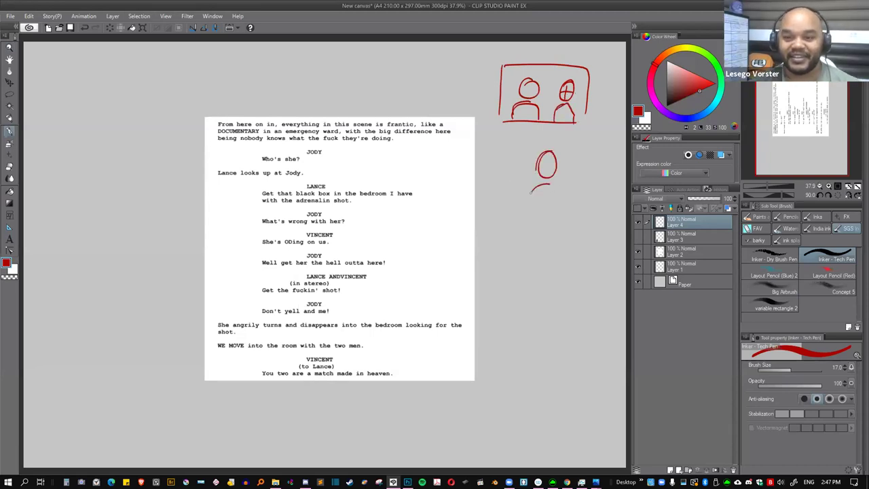
left_click_drag(547, 182, 515, 243)
left_click_drag(536, 213, 527, 304)
mouse_move(551, 250)
left_mouse_down()
mouse_move(570, 299)
mouse_move(563, 212)
mouse_move(579, 240)
mouse_move(580, 213)
mouse_move(574, 188)
mouse_move(555, 181)
mouse_move(578, 218)
left_mouse_up()
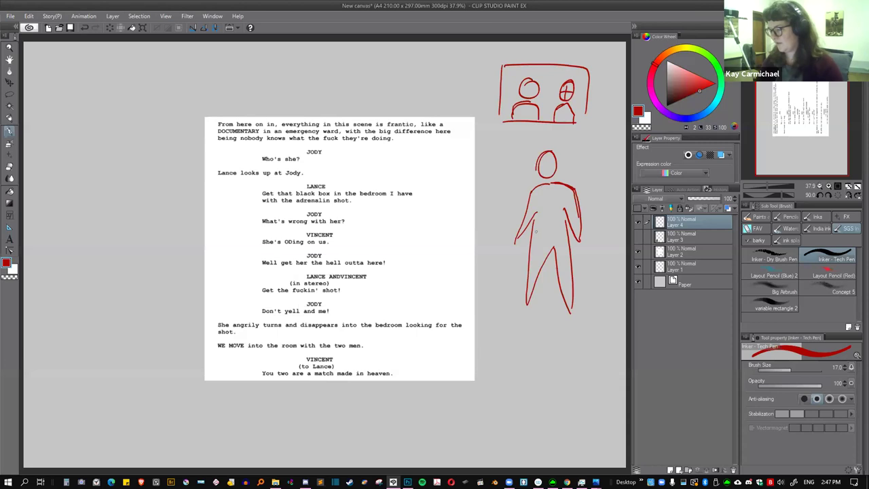
left_click_drag(524, 231, 513, 249)
mouse_move(545, 154)
left_mouse_down()
mouse_move(545, 176)
mouse_move(554, 166)
mouse_move(588, 172)
mouse_move(585, 149)
mouse_move(589, 171)
mouse_move(603, 155)
left_mouse_up()
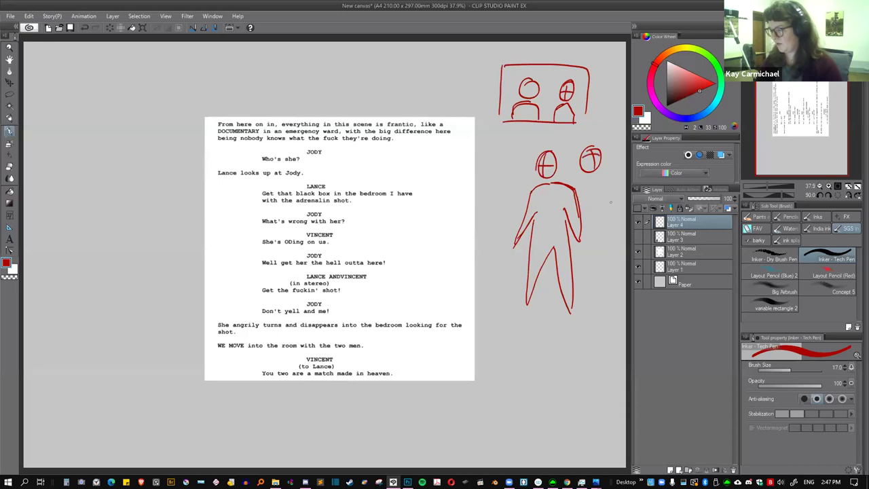
Sketch a hunched figure below the standing one, replacing its raised head with a lowered one and adding hands and feet.
left_click_drag(541, 333, 524, 414)
mouse_move(547, 364)
left_mouse_down()
mouse_move(553, 409)
mouse_move(561, 348)
mouse_move(577, 363)
mouse_move(565, 411)
mouse_move(567, 390)
mouse_move(541, 380)
left_mouse_up()
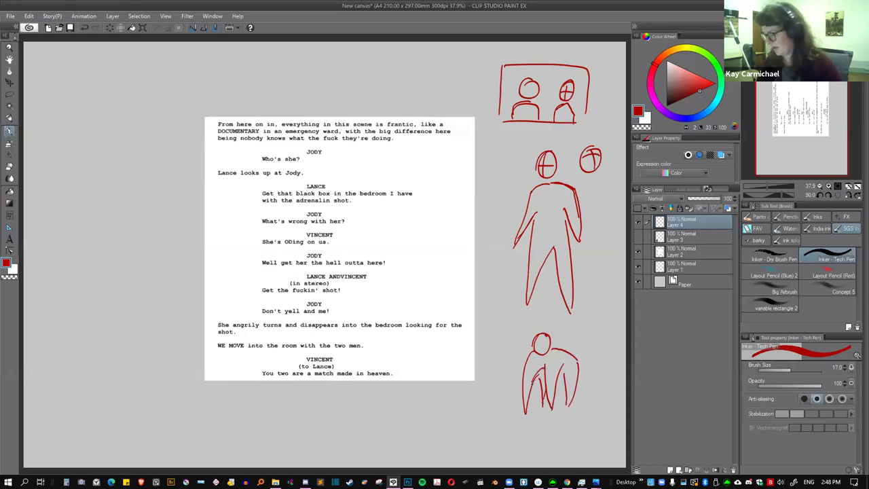
key("e")
mouse_move(544, 332)
left_mouse_down()
mouse_move(552, 347)
mouse_move(537, 339)
mouse_move(536, 350)
mouse_move(566, 347)
mouse_move(570, 372)
left_mouse_up()
key("p")
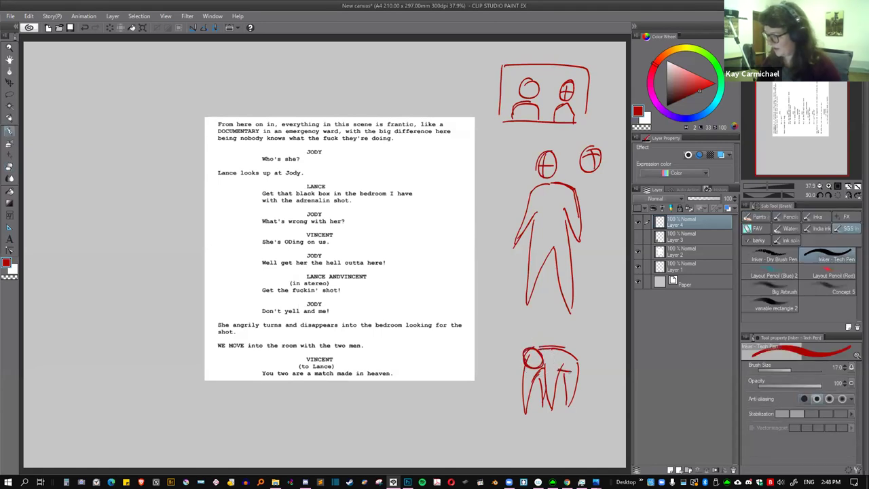
mouse_move(542, 399)
left_mouse_down()
mouse_move(541, 411)
mouse_move(517, 425)
mouse_move(552, 418)
left_mouse_up()
mouse_move(551, 414)
left_mouse_down()
mouse_move(555, 424)
mouse_move(569, 406)
left_mouse_up()
key("ctrl+z")
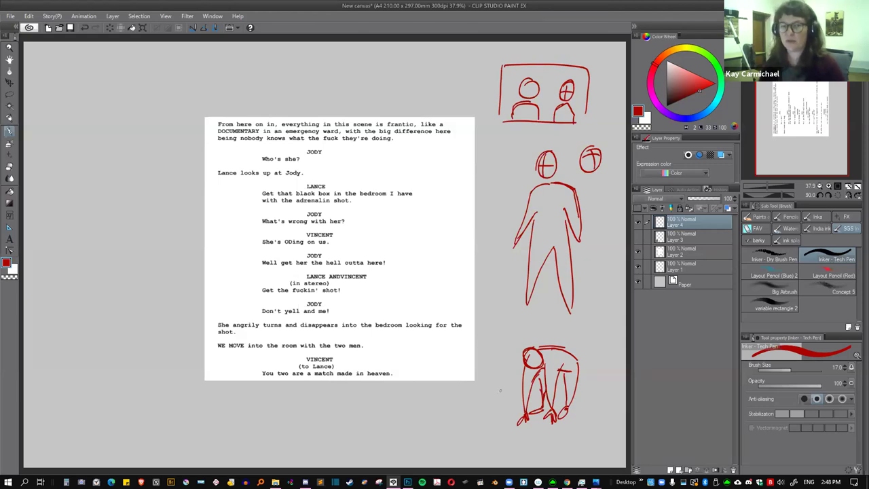
Hide Layer 4, add a new raster layer above it and set the Inker - Tech Pen's brush size to 15.
key("e")
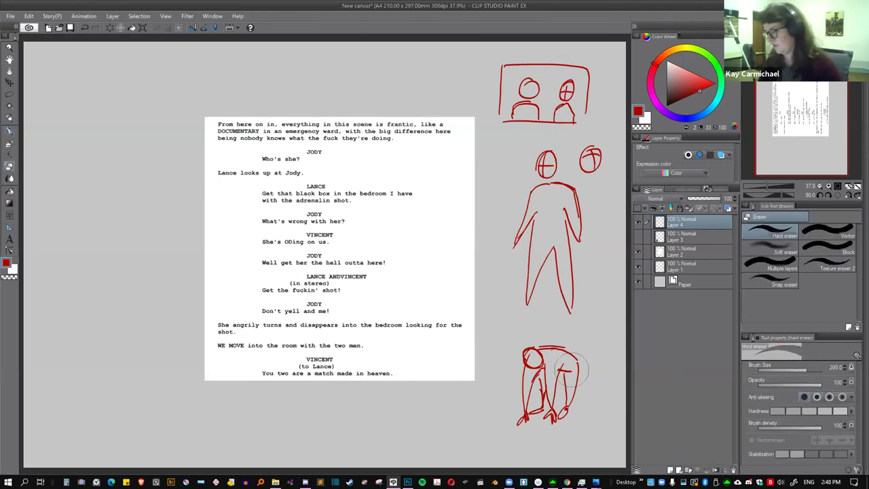
left_click(637, 222)
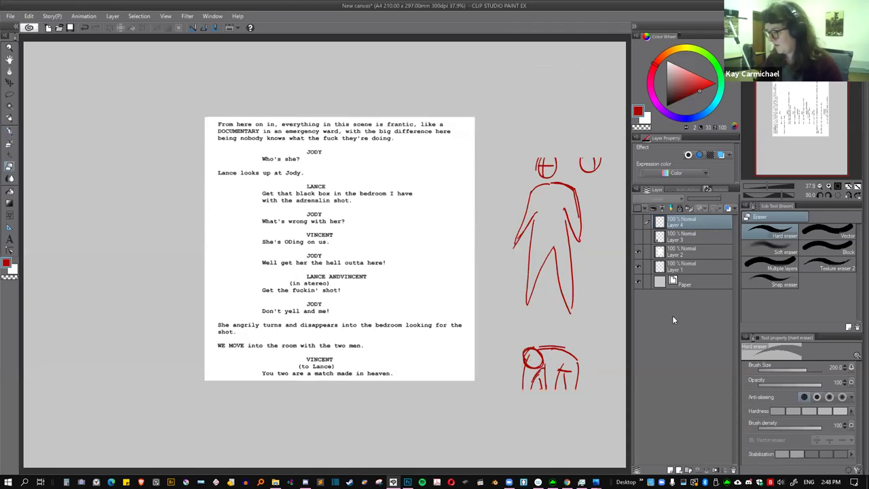
left_click(671, 470)
key("b")
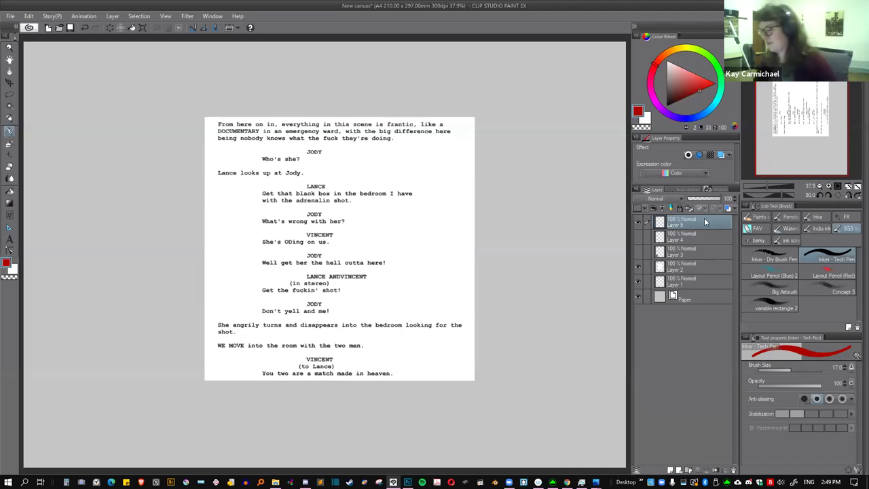
left_click(638, 223)
left_click(639, 223)
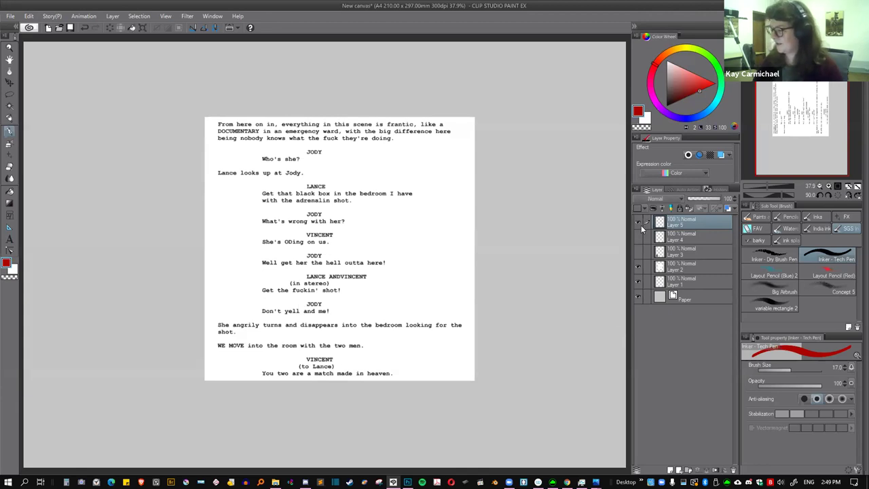
key("bracketleft")
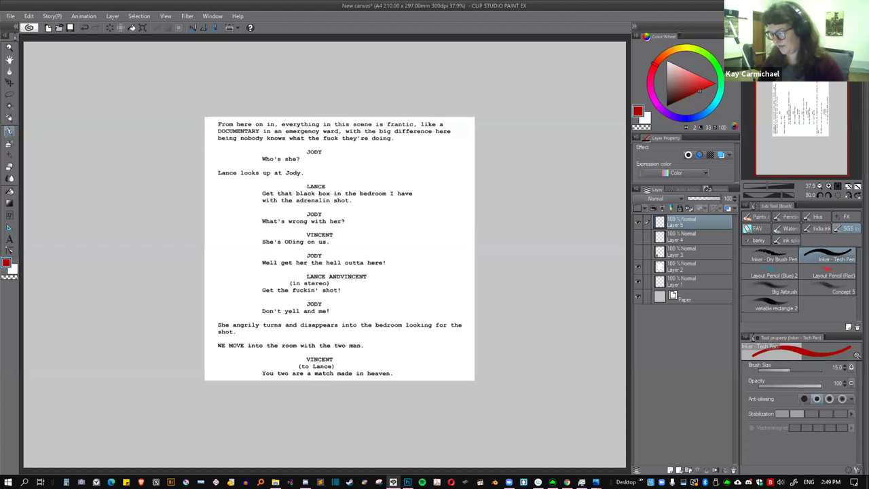
Mark the script in red: bracket the opening paragraph and "WE MOVE", and underline "DOCUMENTARY in an emergency ward".
left_click_drag(238, 337, 238, 355)
mouse_move(238, 117)
left_mouse_down()
mouse_move(211, 123)
mouse_move(241, 150)
mouse_move(215, 136)
mouse_move(338, 138)
mouse_move(206, 135)
mouse_move(208, 117)
mouse_move(224, 153)
left_mouse_up()
key("ctrl+z")
key("ctrl+z")
key("ctrl+z")
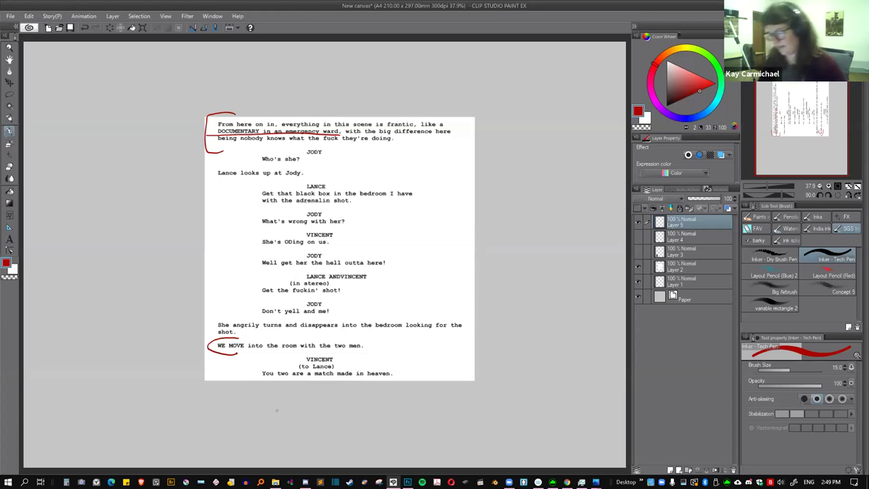
left_click_drag(357, 339, 360, 352)
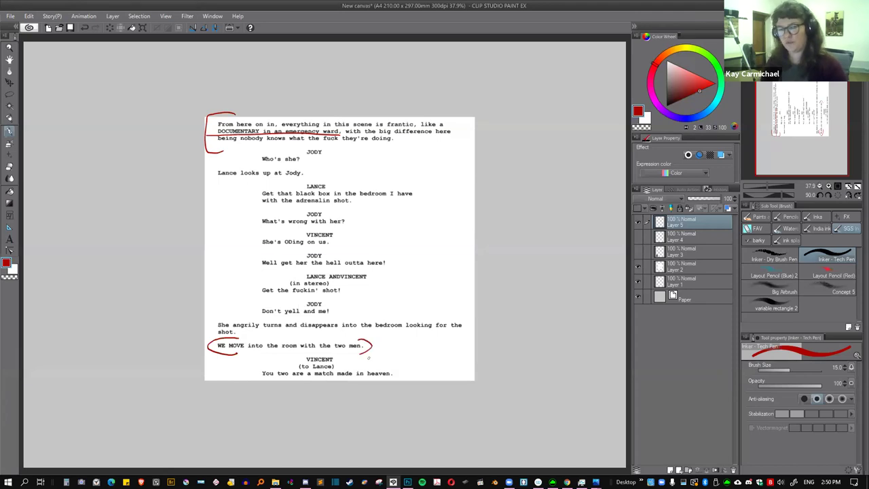
key("ctrl+z")
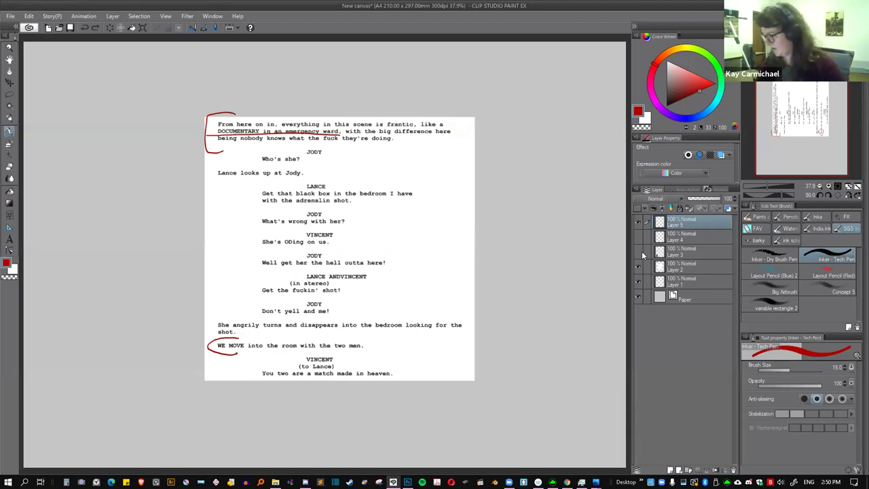
Show the film still on Layer 3, enlarge it to 320% and rotate it about 1.7 degrees to level it.
left_click(674, 255)
key("ctrl+t")
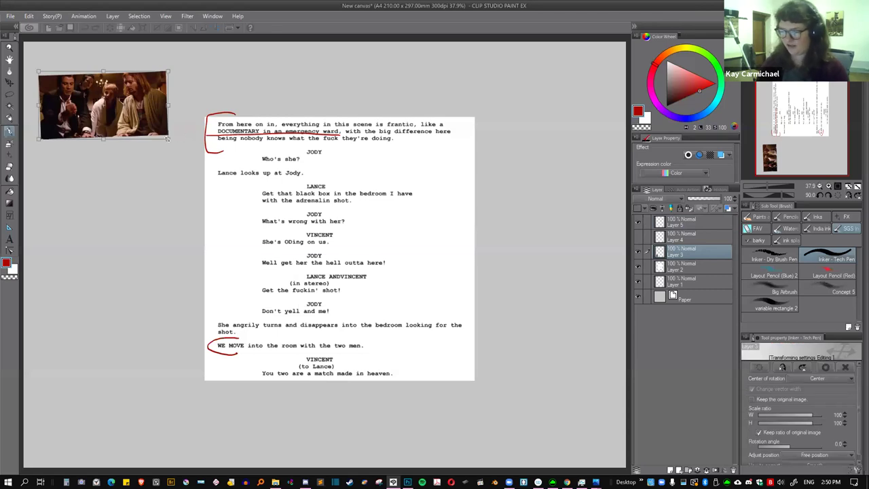
left_click_drag(430, 310, 468, 314)
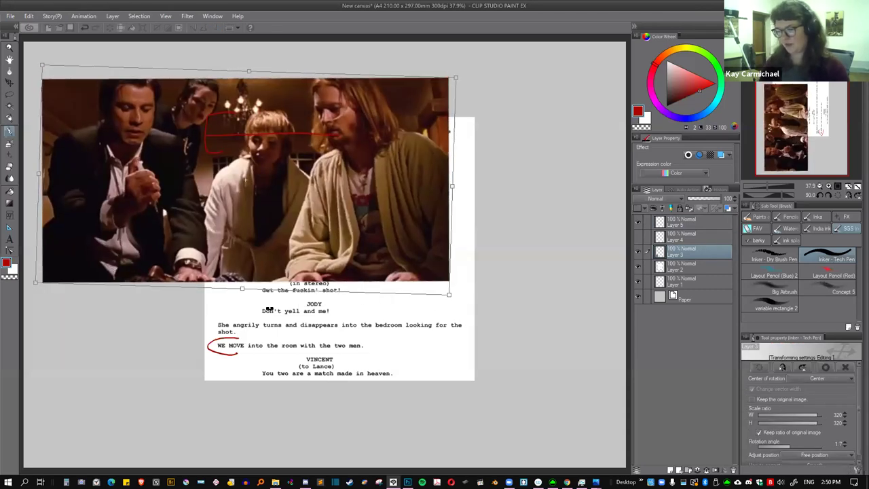
key("Return")
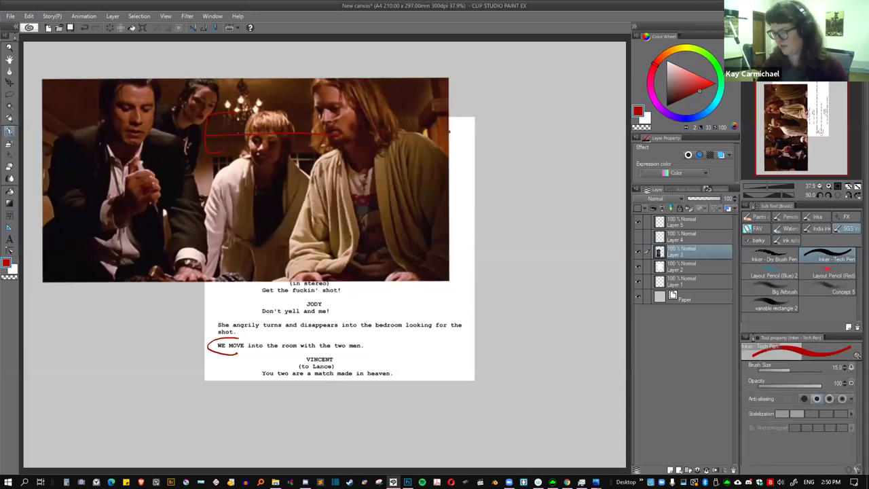
Move Layer 3 with the film still above Layer 5 in the layer stack.
left_click_drag(380, 76, 304, 76)
key("ctrl+z")
left_click(707, 222)
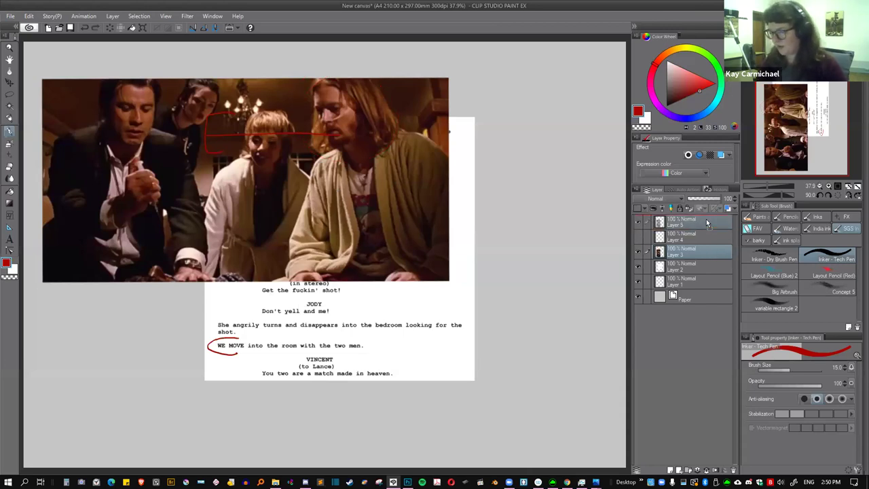
left_click_drag(707, 222, 707, 220)
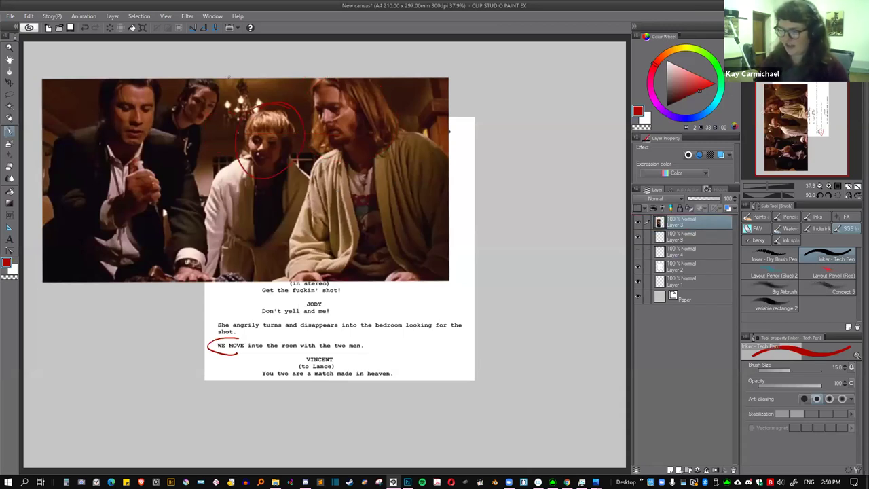
Try crossing out the dark-haired woman in the film still, and undo that stroke and the circle around the blonde woman's head.
left_click_drag(180, 70, 219, 145)
key("e")
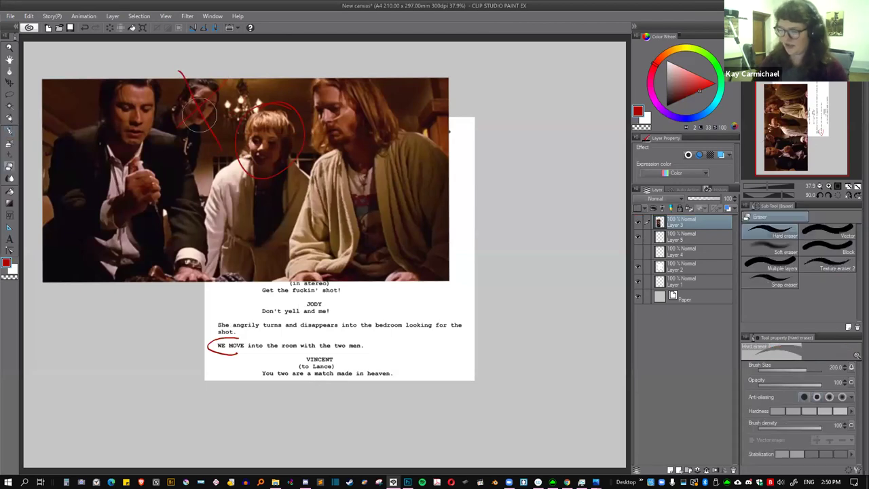
key("ctrl+z")
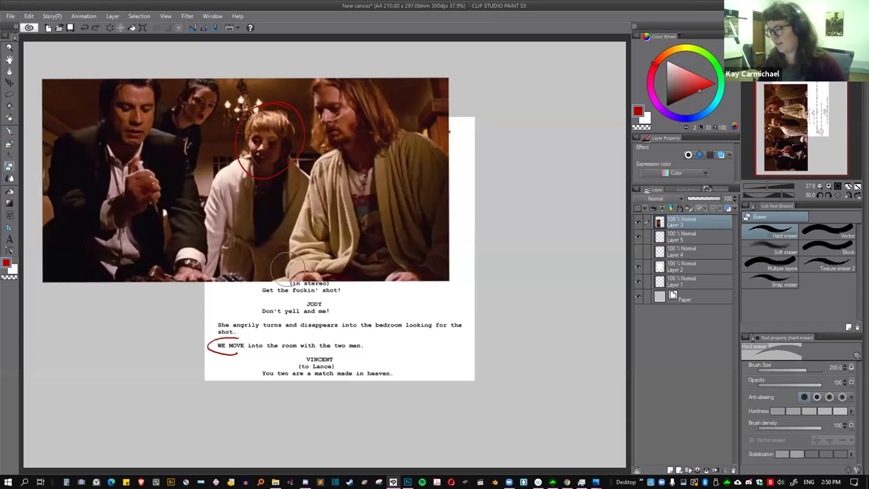
key("ctrl+z")
Return to the Inker - Tech Pen and hide the film still on Layer 3.
key("b")
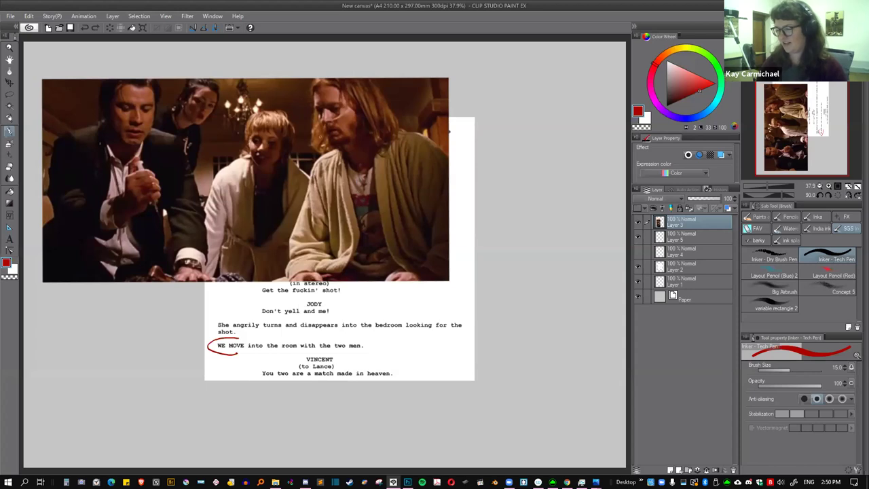
left_click(637, 222)
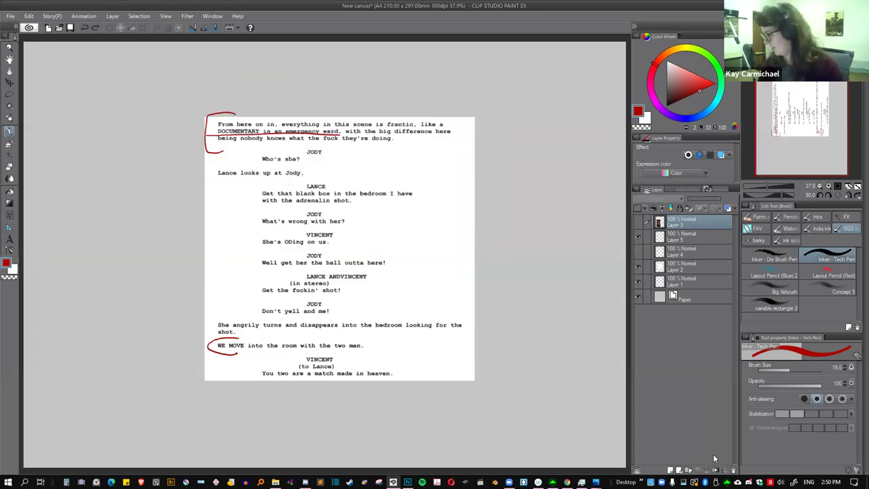
Add a new layer above Layer 3 and sketch three rough figures, a vertical panel edge and a larger foreground head beside the script.
left_click(671, 468)
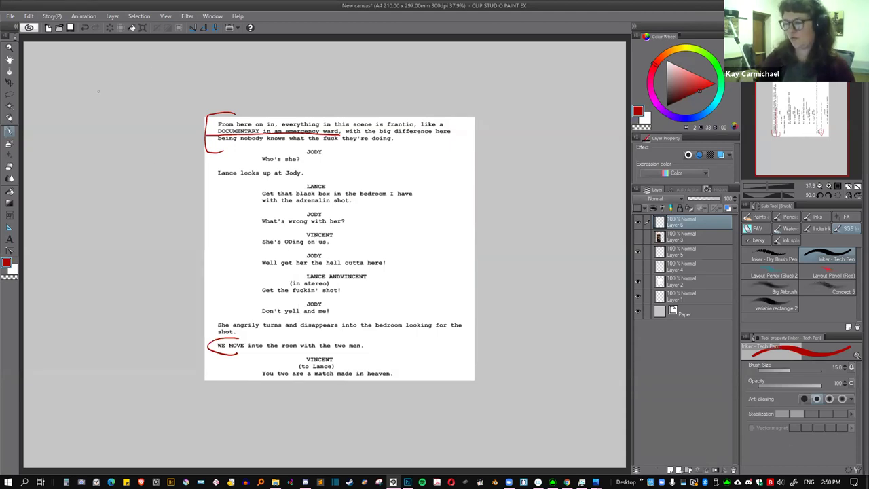
mouse_move(108, 69)
left_mouse_down()
mouse_move(75, 88)
mouse_move(77, 62)
left_mouse_up()
left_click_drag(146, 60, 145, 62)
mouse_move(154, 91)
left_mouse_down()
mouse_move(132, 96)
mouse_move(169, 114)
mouse_move(172, 133)
mouse_move(146, 94)
mouse_move(168, 89)
mouse_move(178, 102)
left_mouse_up()
mouse_move(103, 68)
left_mouse_down()
mouse_move(113, 86)
mouse_move(119, 78)
mouse_move(101, 121)
mouse_move(103, 160)
left_mouse_up()
left_click_drag(128, 92, 123, 166)
left_click_drag(88, 88, 42, 100)
left_click_drag(97, 95, 95, 151)
left_click_drag(50, 106, 41, 129)
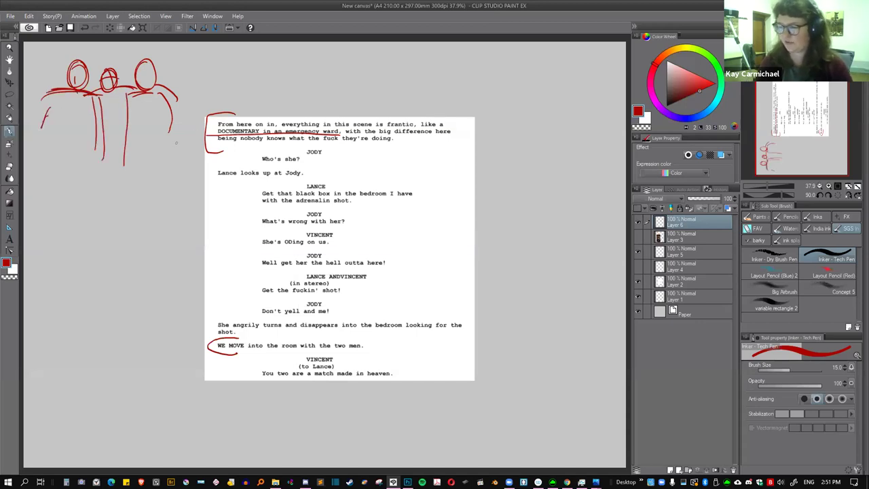
left_click_drag(40, 42, 34, 238)
mouse_move(198, 44)
left_mouse_down()
mouse_move(214, 82)
mouse_move(204, 45)
left_mouse_up()
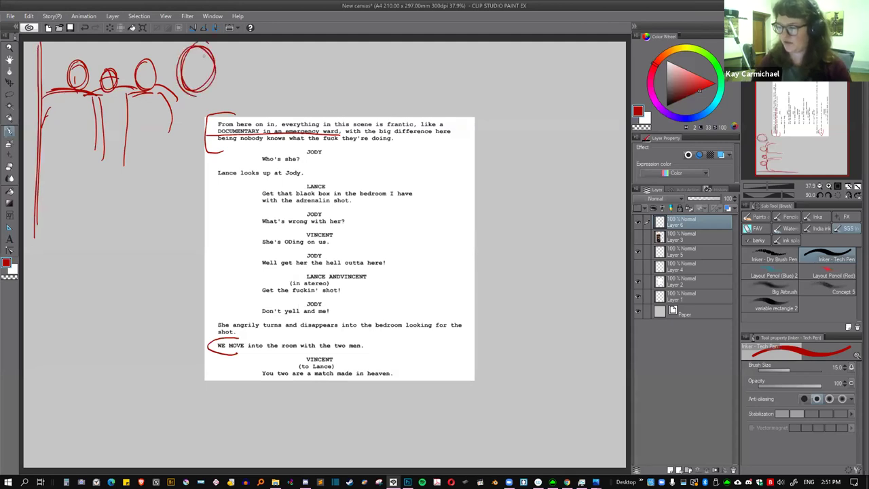
key("m")
mouse_move(178, 155)
left_mouse_down()
mouse_move(268, 81)
mouse_move(136, 30)
mouse_move(105, 273)
mouse_move(115, 234)
left_mouse_up()
key("Delete")
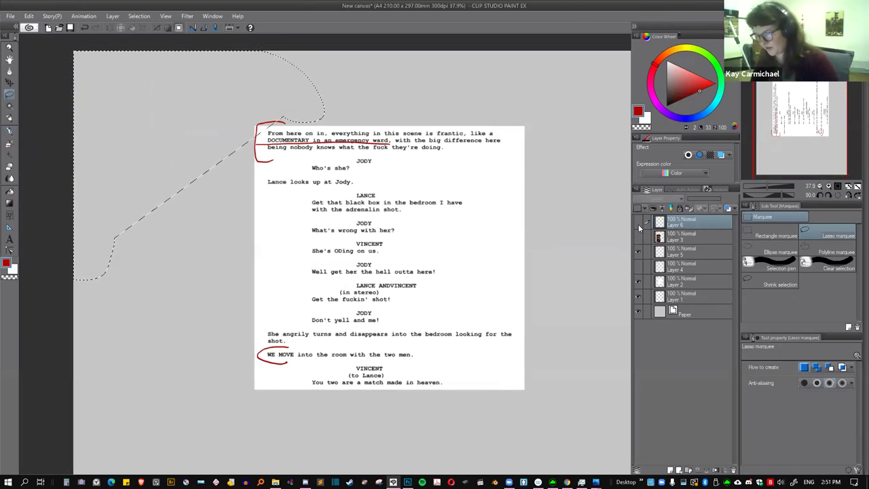
left_click(638, 223)
key("ctrl+d")
key("b")
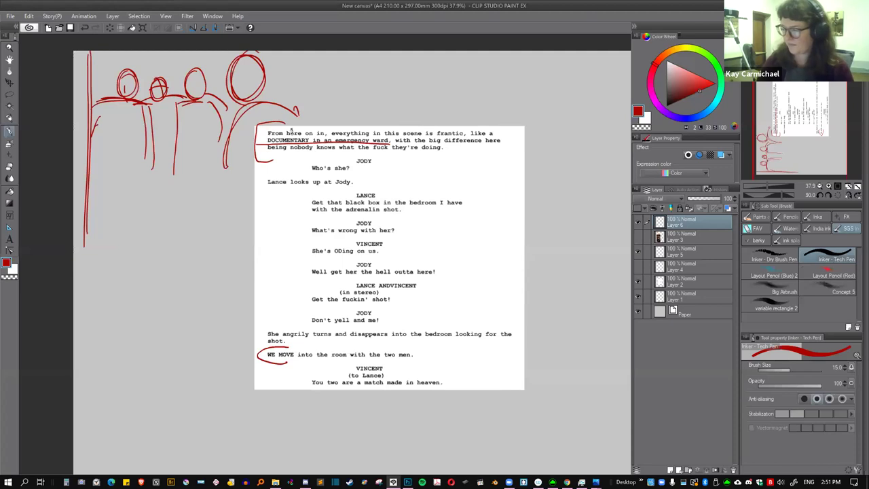
Scale down the figure sketch on Layer 6 and place it in the blank area beside the script's opening paragraph.
key("ctrl+t")
mouse_move(301, 252)
left_mouse_down()
mouse_move(197, 176)
mouse_move(204, 129)
mouse_move(229, 184)
left_mouse_up()
mouse_move(79, 54)
left_mouse_down()
mouse_move(109, 82)
mouse_move(112, 102)
left_mouse_up()
key("Return")
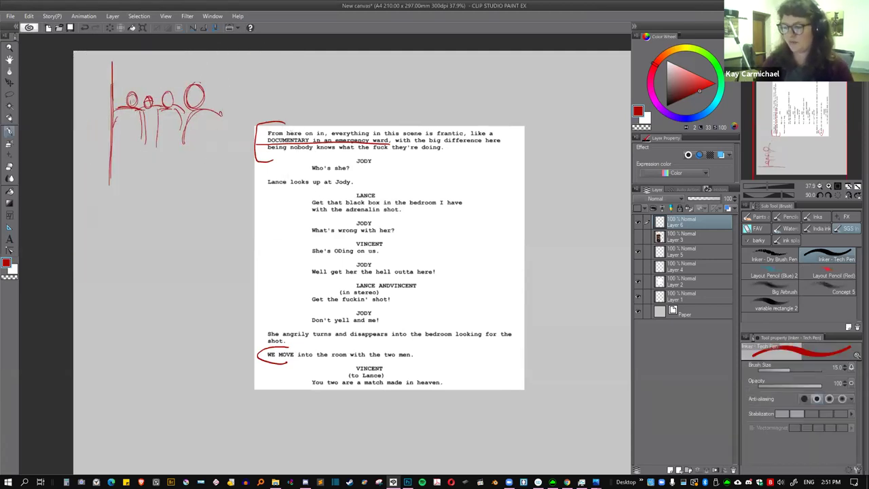
Draw the panel's other vertical edge, the foreground figure's outstretched arm and a bolder outline around its head.
left_click_drag(224, 62, 226, 163)
left_click_drag(225, 121, 227, 173)
mouse_move(193, 107)
left_mouse_down()
mouse_move(185, 138)
mouse_move(145, 143)
mouse_move(140, 159)
left_mouse_up()
mouse_move(139, 159)
left_mouse_down()
mouse_move(182, 128)
mouse_move(141, 153)
left_mouse_up()
mouse_move(190, 130)
left_mouse_down()
mouse_move(164, 142)
mouse_move(141, 174)
left_mouse_up()
left_click_drag(110, 145, 138, 173)
mouse_move(208, 84)
left_mouse_down()
mouse_move(186, 102)
mouse_move(215, 116)
left_mouse_up()
Clean up the foreground head, then scale the panel sketch to 82% and rotate it -1.7 degrees.
key("e")
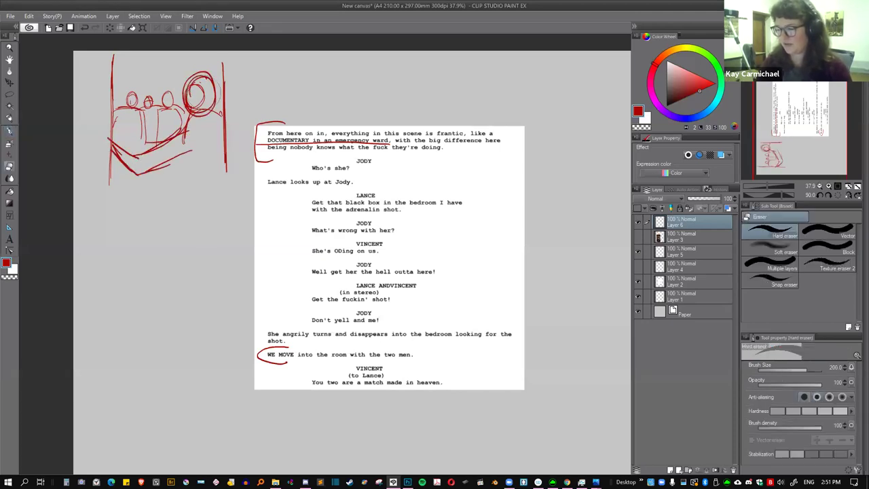
key("p")
key("ctrl+t")
mouse_move(228, 185)
left_mouse_down()
mouse_move(232, 197)
mouse_move(218, 175)
mouse_move(198, 169)
mouse_move(206, 176)
mouse_move(212, 162)
left_mouse_up()
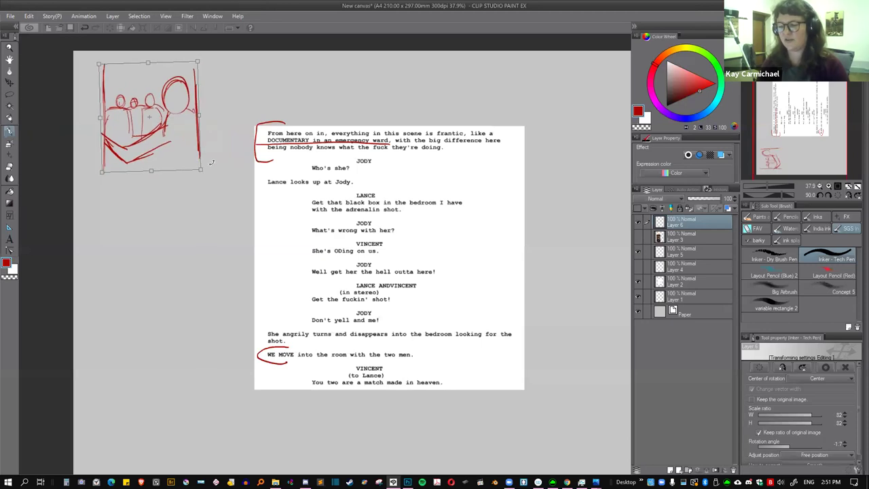
key("Return")
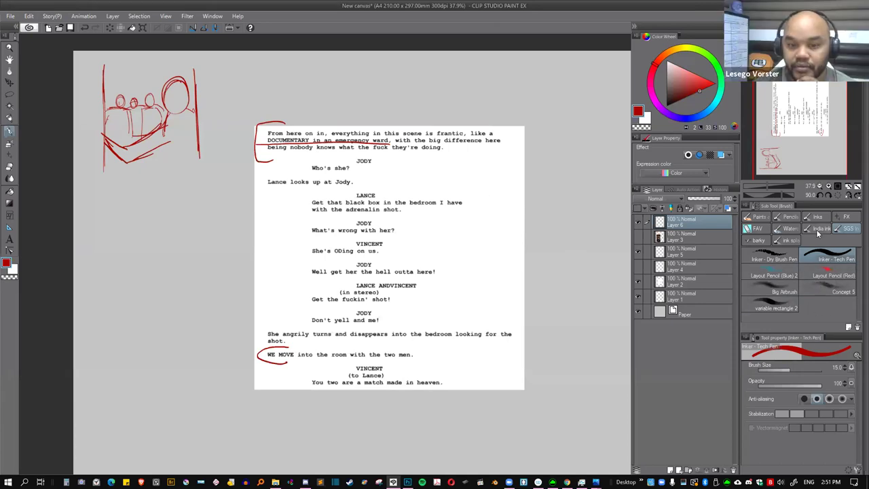
Shade the foreground figure's head and body in red with the Big Airbrush.
key("bracketright")
left_click(785, 292)
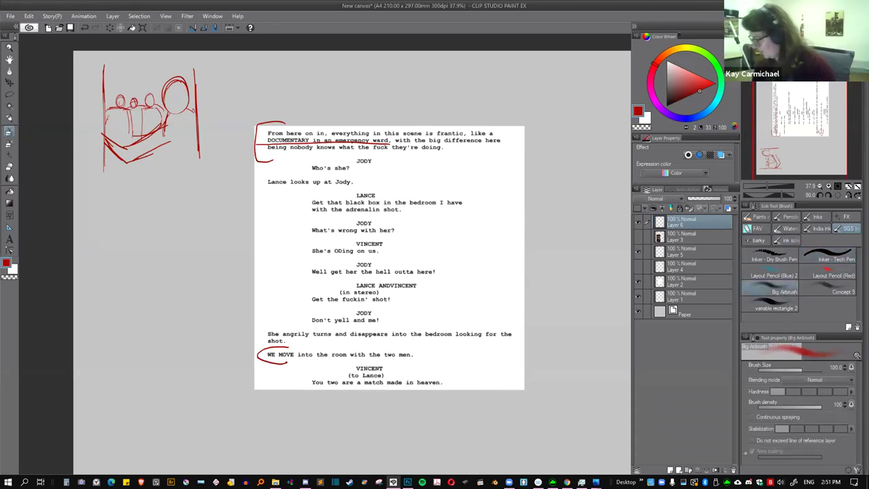
mouse_move(175, 133)
left_mouse_down()
mouse_move(178, 96)
mouse_move(179, 143)
mouse_move(123, 151)
mouse_move(183, 153)
left_mouse_up()
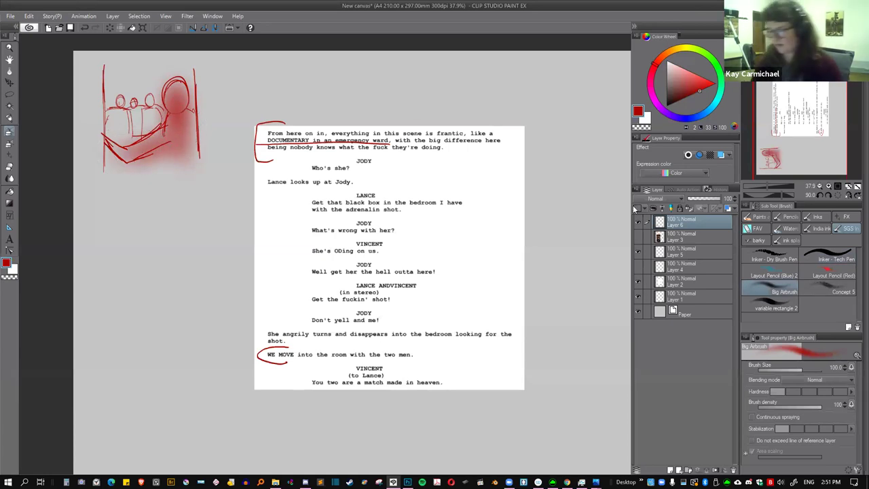
Reinforce the foreground figure's arm and outline with the Inker - Tech Pen, and label the figures L, V and J.
left_click(828, 259)
mouse_move(169, 78)
left_mouse_down()
mouse_move(188, 112)
mouse_move(190, 106)
mouse_move(126, 148)
left_mouse_up()
mouse_move(130, 142)
left_mouse_down()
mouse_move(113, 147)
mouse_move(126, 163)
mouse_move(167, 146)
left_mouse_up()
left_click_drag(169, 144, 171, 176)
mouse_move(198, 83)
left_mouse_down()
mouse_move(198, 105)
mouse_move(176, 146)
left_mouse_up()
key("bracketleft")
key("bracketleft")
key("bracketleft")
mouse_move(145, 80)
left_mouse_down()
mouse_move(154, 76)
mouse_move(121, 90)
left_mouse_up()
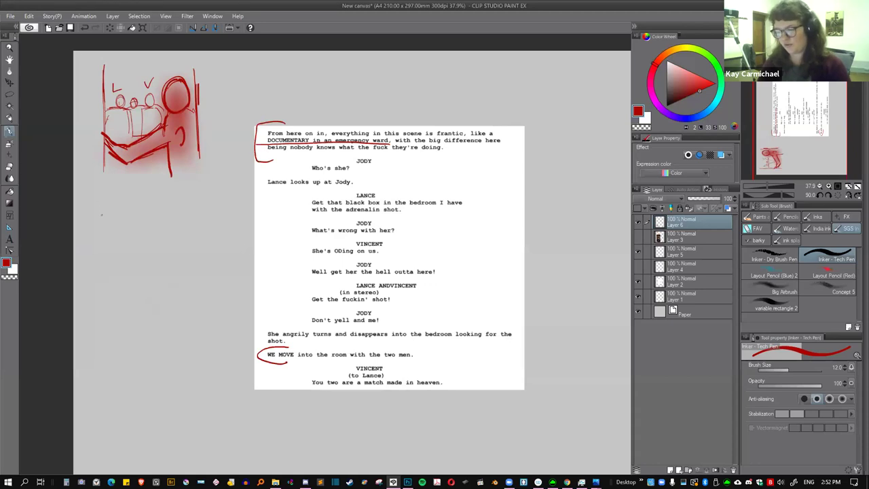
Draw a second rectangular panel below the first sketch and bracket the script dialogue from "Who's she?" to "Don't yell and me!".
mouse_move(106, 255)
left_mouse_down()
mouse_move(223, 195)
mouse_move(221, 250)
left_mouse_up()
left_click_drag(107, 255, 227, 256)
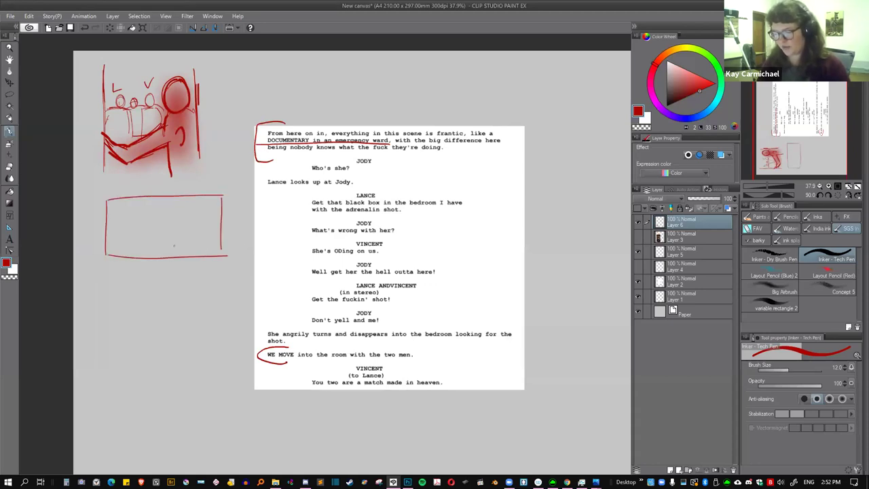
mouse_move(364, 154)
left_mouse_down()
mouse_move(265, 236)
mouse_move(263, 295)
mouse_move(274, 320)
mouse_move(337, 329)
mouse_move(277, 315)
mouse_move(274, 164)
mouse_move(368, 160)
left_mouse_up()
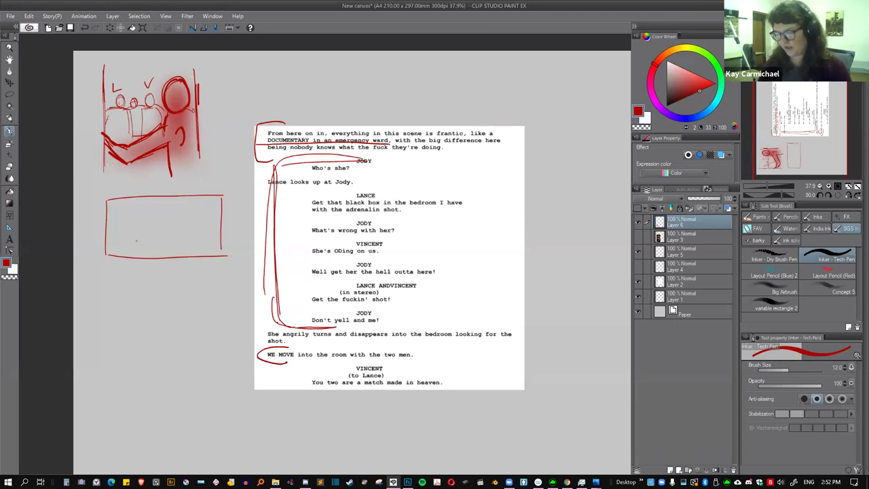
Sketch two heads with facial guide lines in the second panel, one upright with shoulders and one tilted beside it.
mouse_move(184, 203)
left_mouse_down()
mouse_move(183, 239)
mouse_move(195, 224)
left_mouse_up()
mouse_move(117, 254)
left_mouse_down()
mouse_move(150, 250)
mouse_move(143, 257)
mouse_move(141, 241)
left_mouse_up()
mouse_move(135, 241)
left_mouse_down()
mouse_move(175, 224)
mouse_move(119, 244)
mouse_move(166, 218)
mouse_move(143, 210)
mouse_move(149, 248)
mouse_move(157, 225)
mouse_move(145, 240)
mouse_move(194, 254)
left_mouse_up()
key("e")
key("p")
mouse_move(211, 232)
left_mouse_down()
mouse_move(204, 223)
mouse_move(182, 245)
left_mouse_up()
left_click_drag(184, 239, 213, 231)
left_click_drag(146, 248, 180, 244)
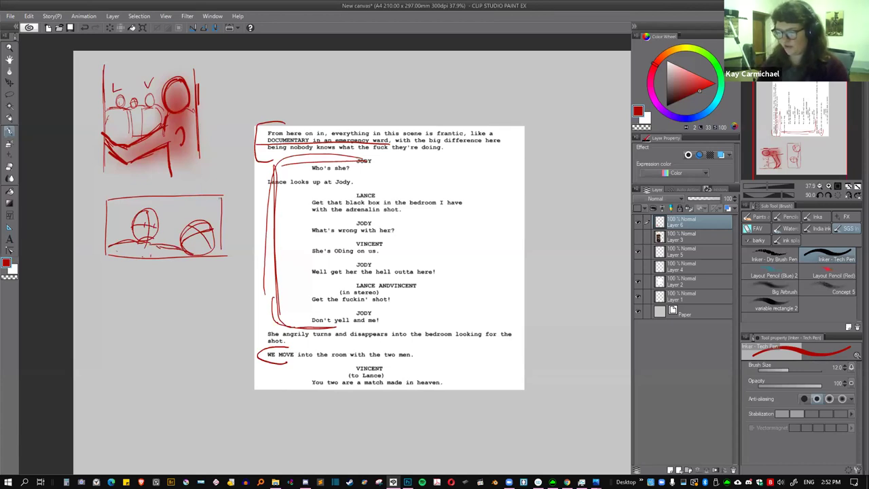
Draw a third panel frame below the second and mark the line "What's wrong with her?" in the script.
mouse_move(109, 279)
left_mouse_down()
mouse_move(109, 347)
mouse_move(218, 276)
mouse_move(228, 346)
left_mouse_up()
left_click_drag(205, 343, 103, 345)
left_click_drag(303, 224, 301, 233)
left_click_drag(290, 228, 306, 229)
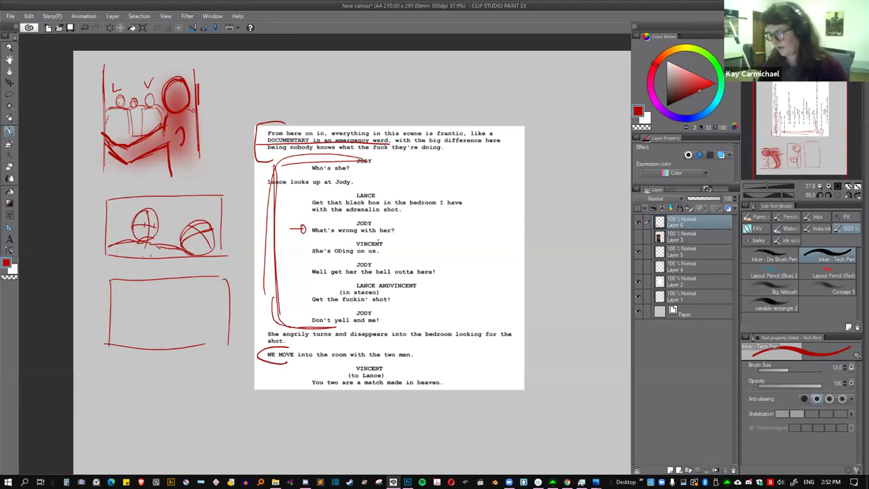
Sketch a figure standing in a doorway in the third panel, with three rounded shapes in the foreground.
left_click_drag(163, 295, 137, 343)
left_click_drag(171, 318, 197, 343)
left_click_drag(143, 278, 142, 343)
left_click_drag(191, 277, 192, 340)
mouse_move(99, 309)
left_mouse_down()
mouse_move(138, 339)
mouse_move(197, 340)
left_mouse_up()
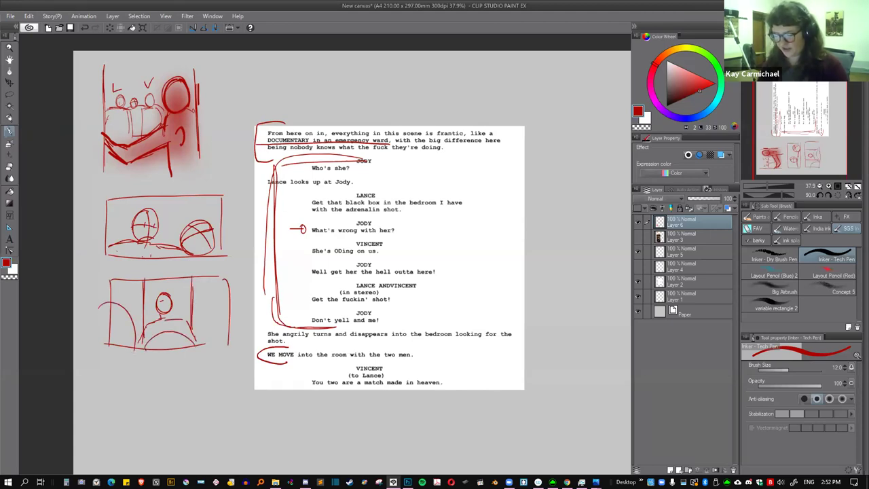
left_click_drag(202, 306, 231, 342)
Shade the third panel's foreground shapes and the first panel's foreground figure with the pen at size 150 and 26% opacity.
left_click(805, 370)
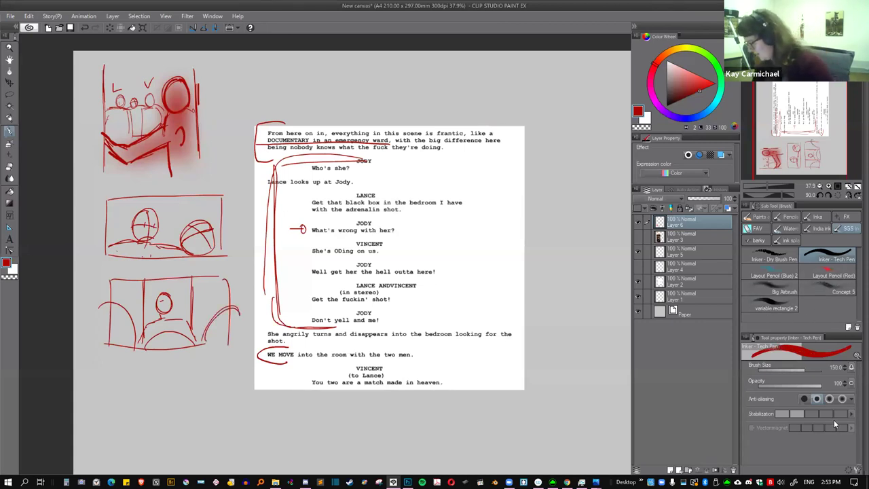
left_click(776, 385)
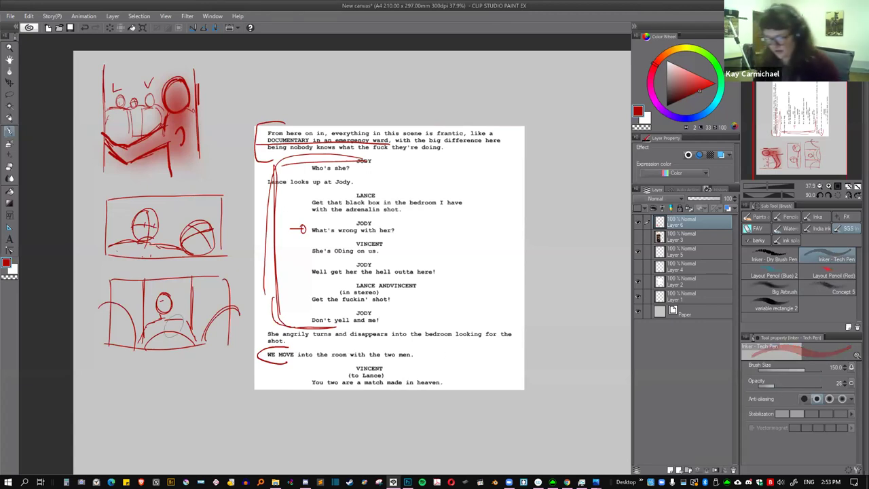
mouse_move(120, 317)
left_mouse_down()
mouse_move(110, 337)
mouse_move(197, 352)
mouse_move(227, 320)
mouse_move(221, 339)
mouse_move(241, 319)
mouse_move(239, 302)
left_mouse_up()
mouse_move(173, 85)
left_mouse_down()
mouse_move(190, 156)
mouse_move(170, 133)
mouse_move(117, 151)
mouse_move(126, 162)
left_mouse_up()
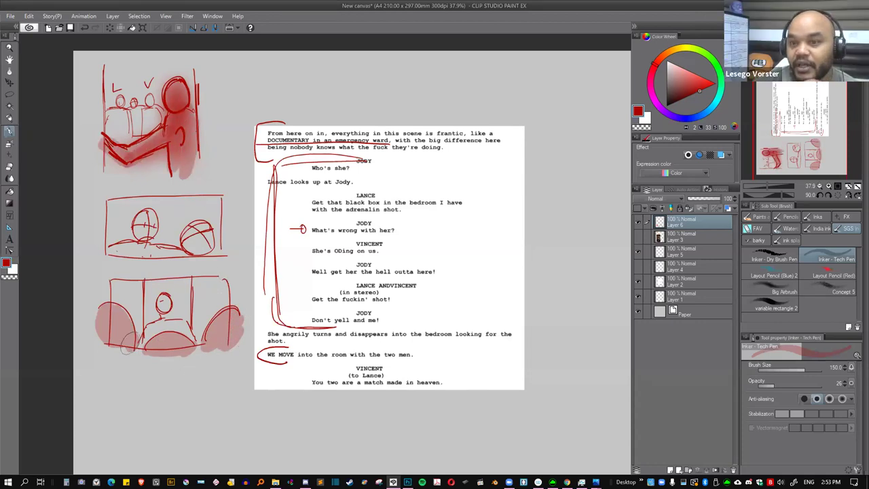
Restore the pen to 100% opacity, reduce it to size 12 and draw the doorway figure's eyes and open mouth, erasing as needed.
left_click_drag(775, 385, 850, 385)
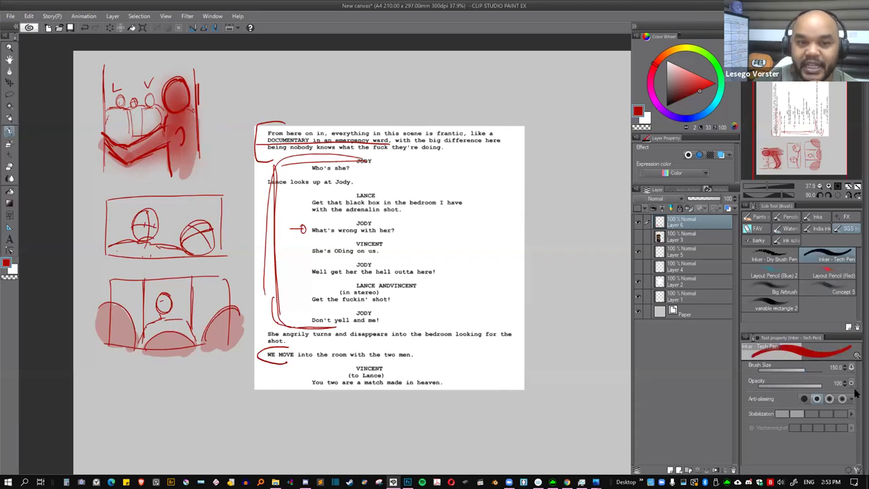
left_click_drag(183, 319, 175, 302)
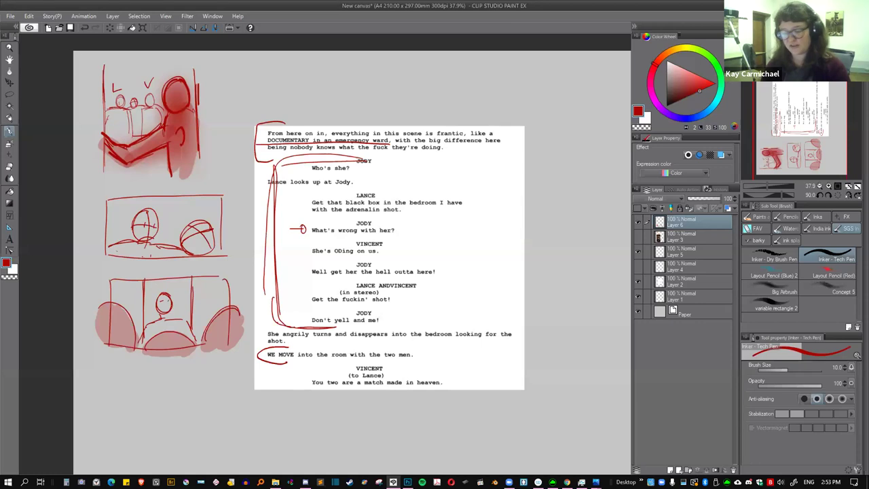
left_click_drag(303, 267, 370, 219)
key("p")
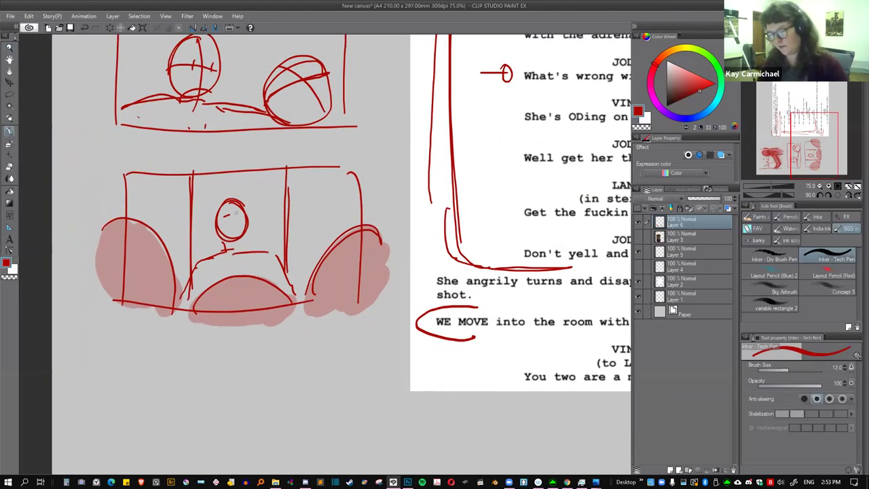
mouse_move(227, 217)
left_mouse_down()
mouse_move(236, 223)
mouse_move(228, 236)
left_mouse_up()
key("e")
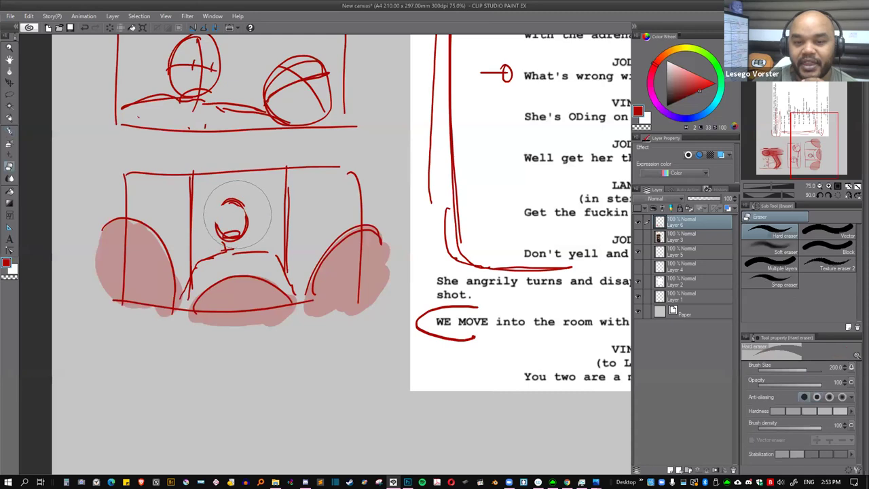
mouse_move(227, 216)
left_mouse_down()
mouse_move(237, 214)
mouse_move(211, 214)
mouse_move(214, 237)
left_mouse_up()
key("p")
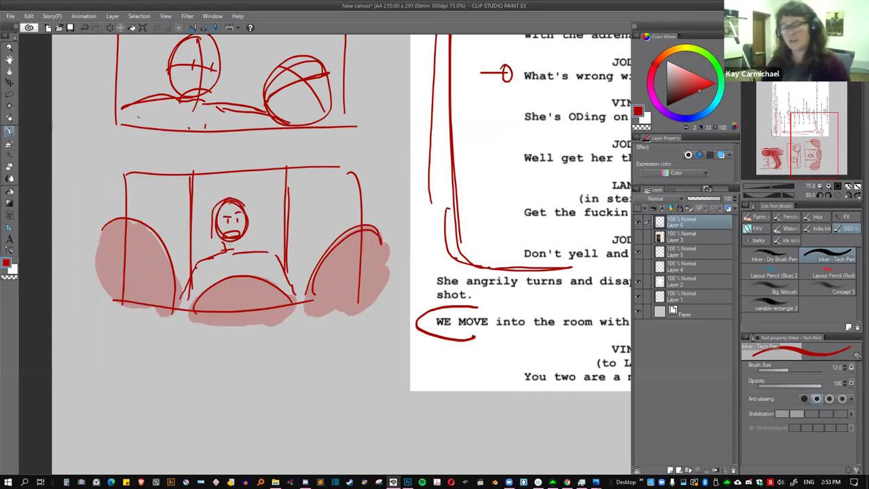
Add long hair and a J label to the doorway figure, and reinforce one foreground shape and the panel's lower edge.
mouse_move(225, 201)
left_mouse_down()
mouse_move(208, 229)
mouse_move(212, 250)
mouse_move(251, 227)
mouse_move(246, 249)
mouse_move(209, 255)
left_mouse_up()
left_click_drag(227, 178, 230, 195)
left_click_drag(351, 230, 309, 298)
left_click_drag(366, 302, 175, 314)
left_click_drag(110, 310, 373, 301)
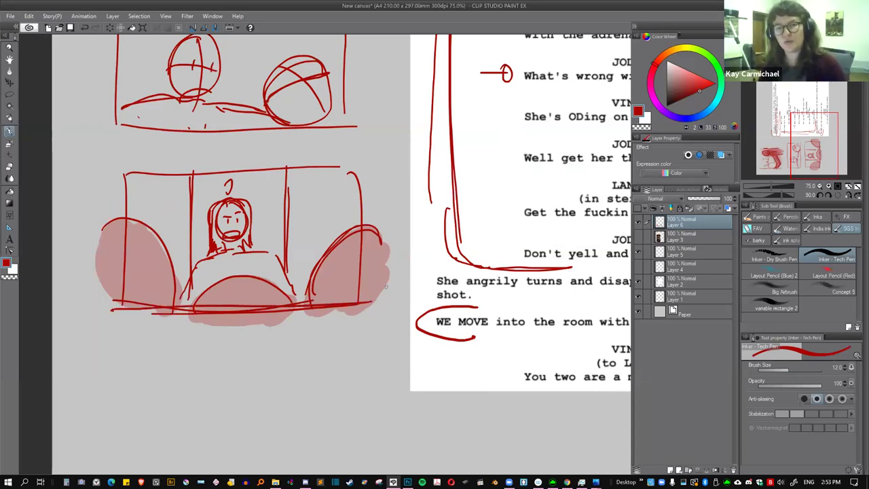
Circle Jody's line "What's wrong with her?" in the script and connect it with a curved line to the third panel's figure.
scroll(387, 285, "down", 3)
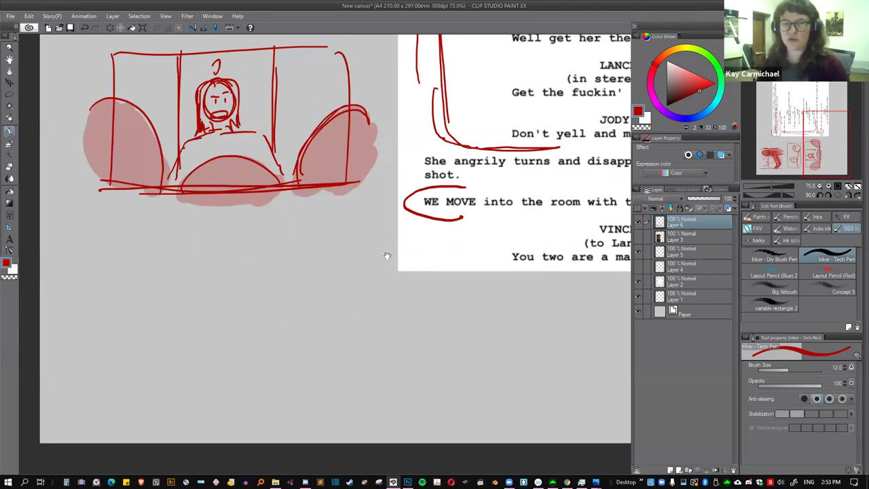
scroll(386, 254, "down", 1)
left_click_drag(273, 245, 151, 407)
left_click_drag(456, 296, 482, 296)
key("b")
left_click_drag(384, 164, 446, 173)
left_click_drag(331, 179, 246, 249)
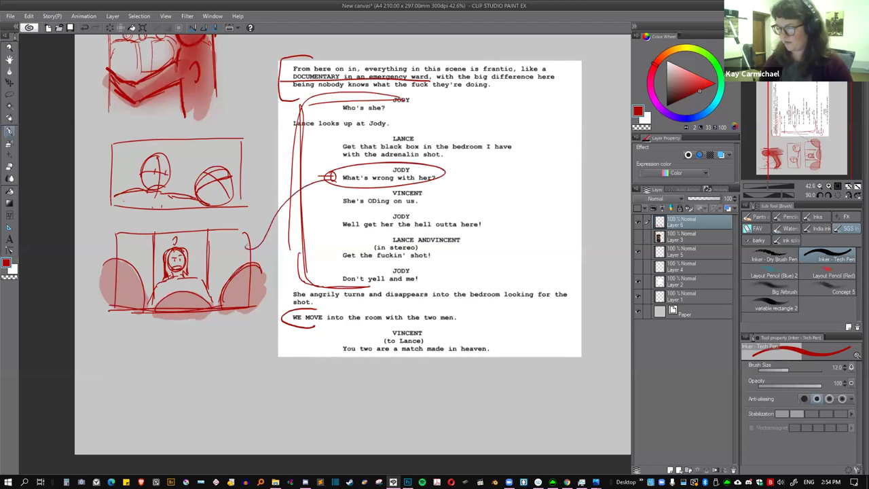
key("ctrl+z")
left_click_drag(330, 178, 199, 255)
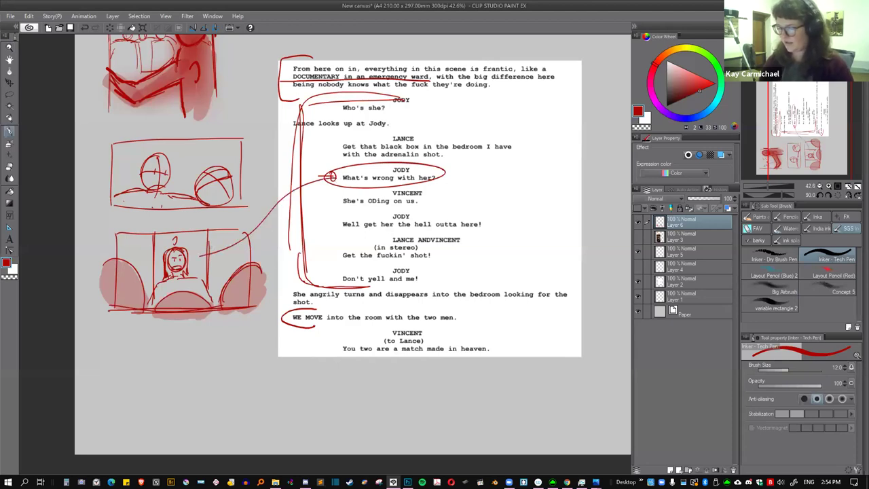
Erase the small marker in front of the circled line "What's wrong with her?".
key("e")
left_click_drag(292, 173, 311, 175)
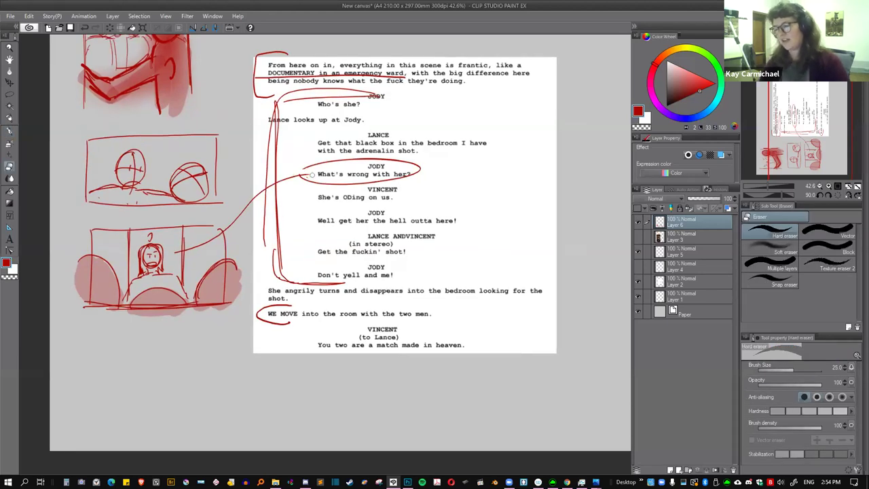
key("p")
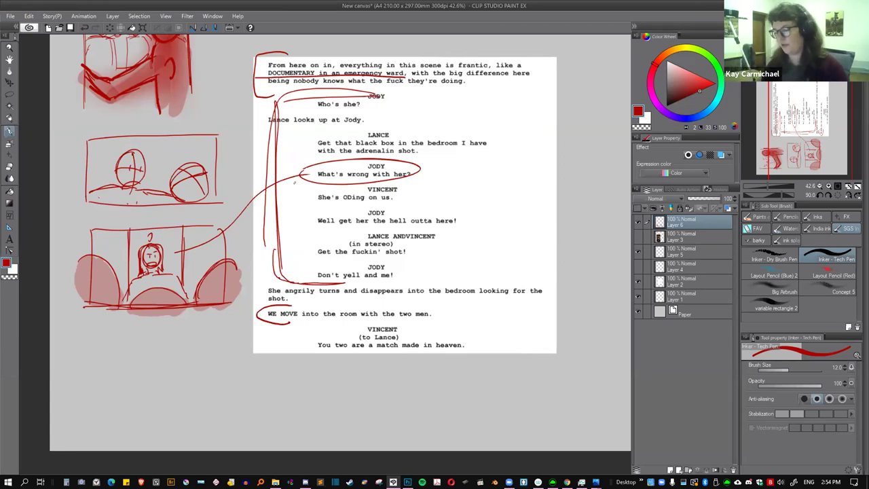
Erase the shading that spills past the third panel's side edge and enlarge the hard eraser to size 60.
key("e")
mouse_move(233, 260)
left_mouse_down()
mouse_move(235, 298)
mouse_move(239, 271)
mouse_move(230, 267)
mouse_move(229, 309)
left_mouse_up()
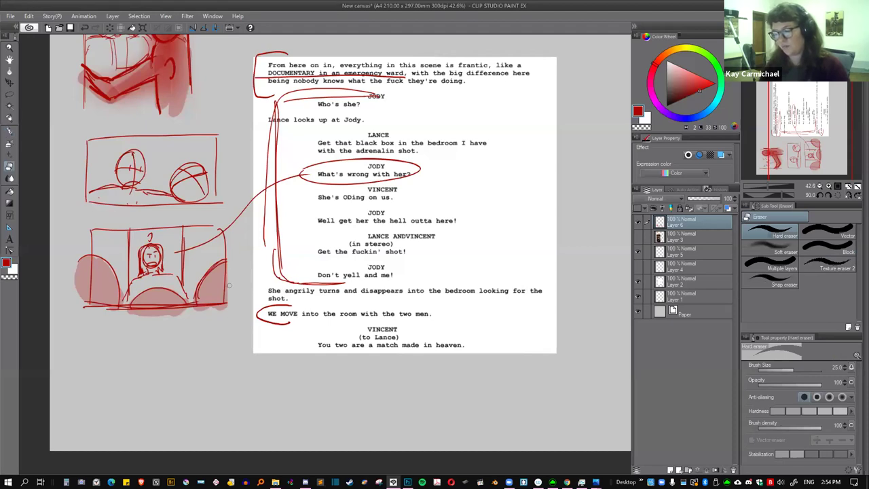
key("bracketright")
key("bracketright")
key("bracketright")
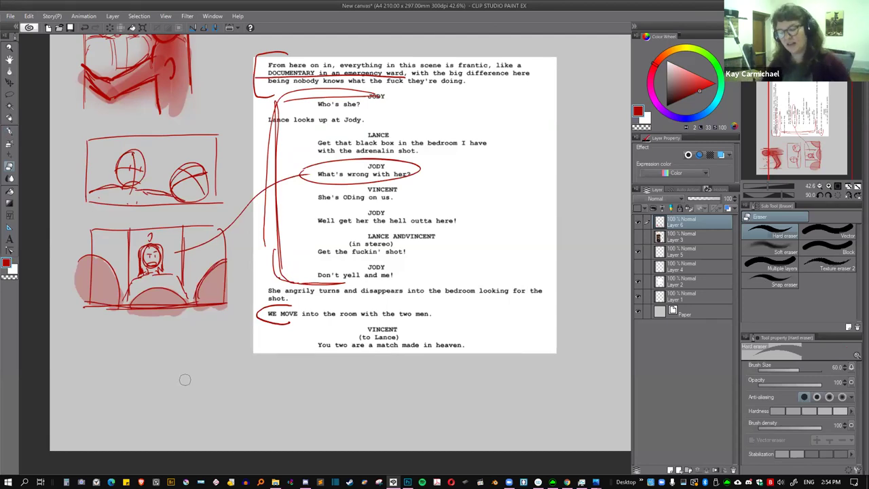
Draw a fourth rectangular panel frame below the third with the Inker - Tech Pen, undoing a stray stroke.
key("b")
left_click_drag(88, 342, 90, 413)
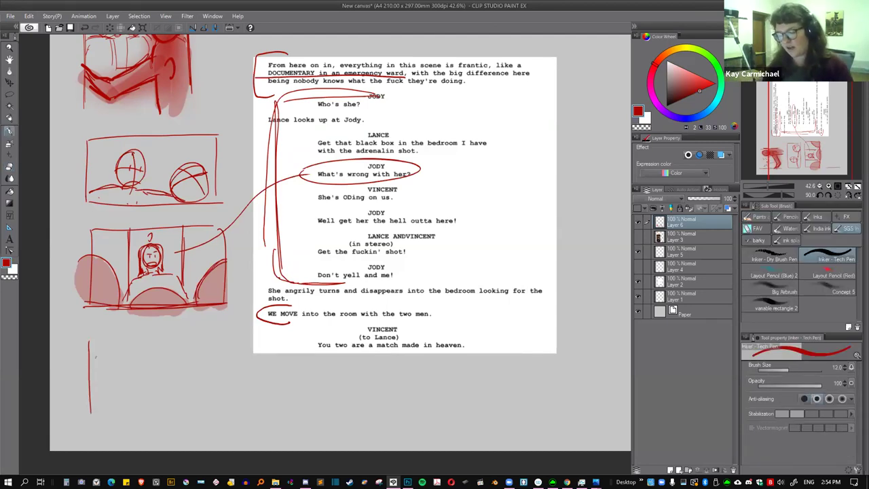
mouse_move(233, 341)
left_mouse_down()
mouse_move(88, 340)
mouse_move(230, 333)
mouse_move(227, 410)
mouse_move(89, 416)
left_mouse_up()
key("ctrl+z")
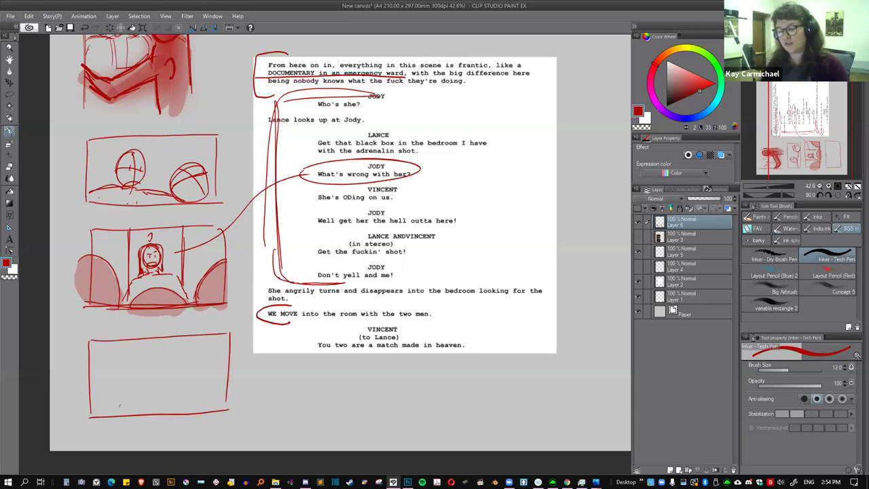
Circle Vincent's line "She's ODing on us." in the script and connect it with a line to the fourth panel's upper corner.
mouse_move(405, 188)
left_mouse_down()
mouse_move(340, 186)
mouse_move(402, 189)
left_mouse_up()
left_click_drag(315, 208, 218, 340)
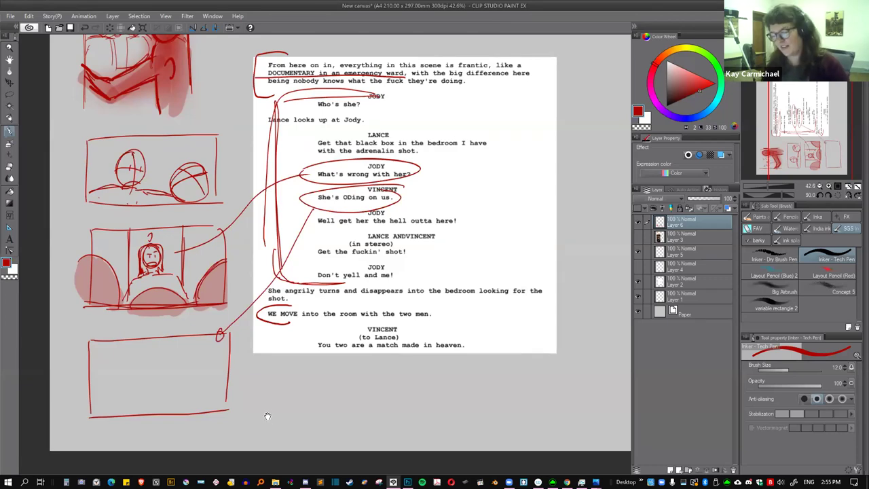
Sketch an oval head outline slightly right of centre in the fourth panel with the Inker - Tech Pen.
scroll(285, 328, "down", 5)
left_click_drag(216, 260, 251, 293)
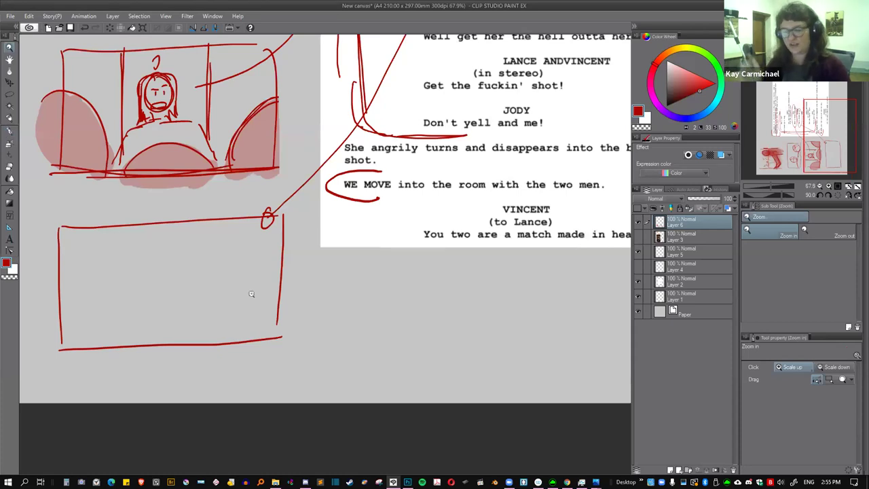
key("p")
scroll(221, 306, "up", 3)
scroll(225, 355, "down", 3)
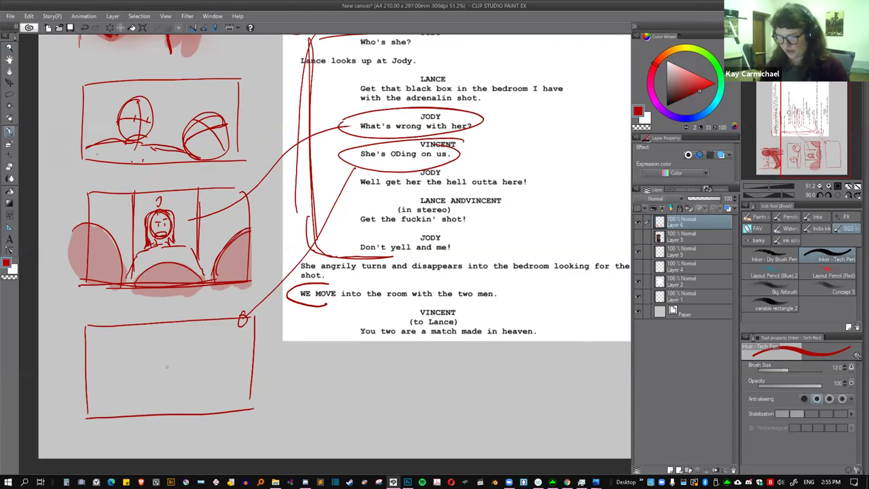
mouse_move(163, 337)
left_mouse_down()
mouse_move(197, 356)
mouse_move(175, 386)
left_mouse_up()
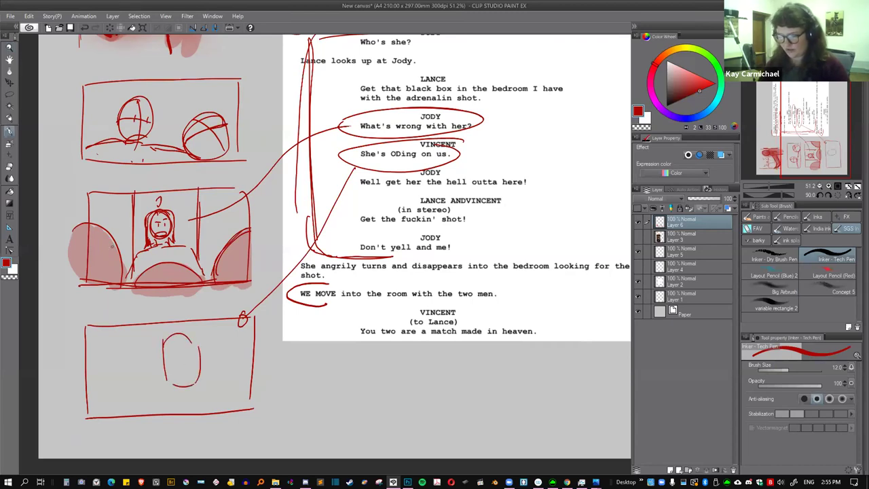
Link the second panel to the fourth with a curved line and add long hair to the second panel's upright figure.
left_click_drag(71, 170, 87, 327)
left_click_drag(71, 169, 144, 103)
left_click_drag(113, 138, 140, 95)
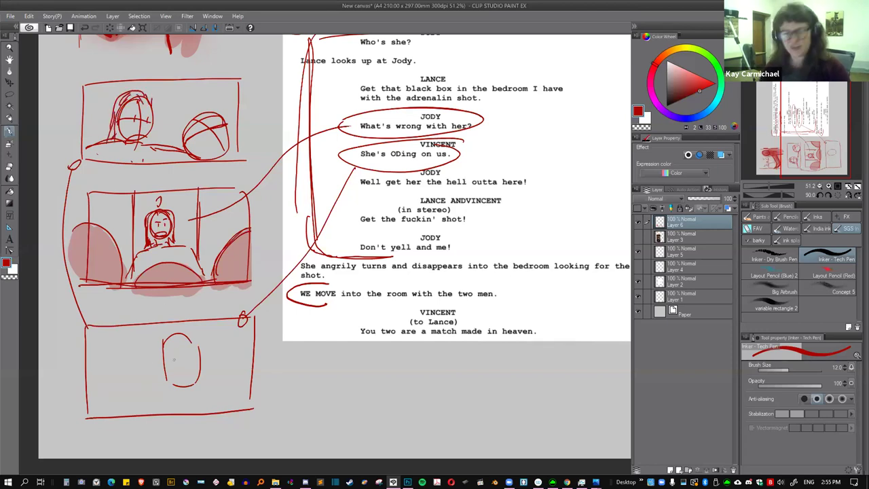
Give the fourth panel's figure a face, hair and shoulders, and sketch a crossed foreground head overlapping the panel's left edge.
mouse_move(164, 347)
left_mouse_down()
mouse_move(200, 342)
mouse_move(197, 388)
left_mouse_up()
mouse_move(206, 353)
left_mouse_down()
mouse_move(205, 378)
mouse_move(189, 376)
mouse_move(180, 351)
mouse_move(162, 375)
mouse_move(107, 396)
left_mouse_up()
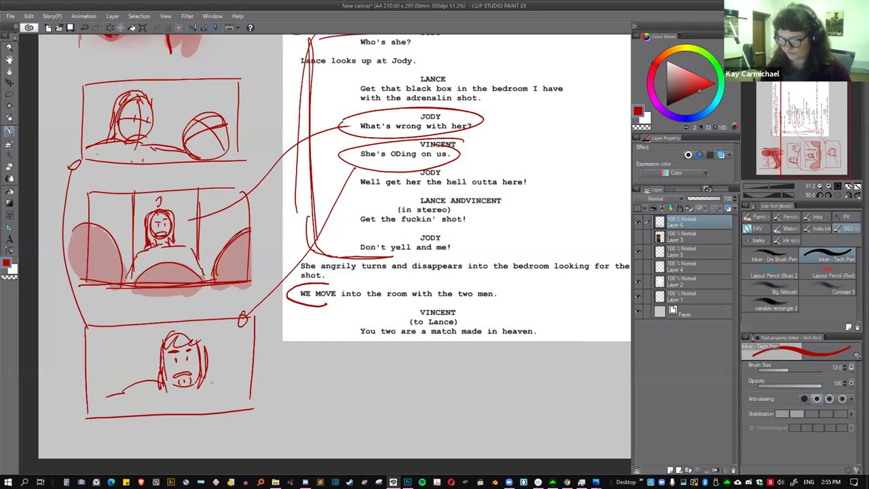
left_click_drag(212, 383, 246, 397)
left_click_drag(98, 365, 102, 410)
left_click_drag(76, 390, 115, 388)
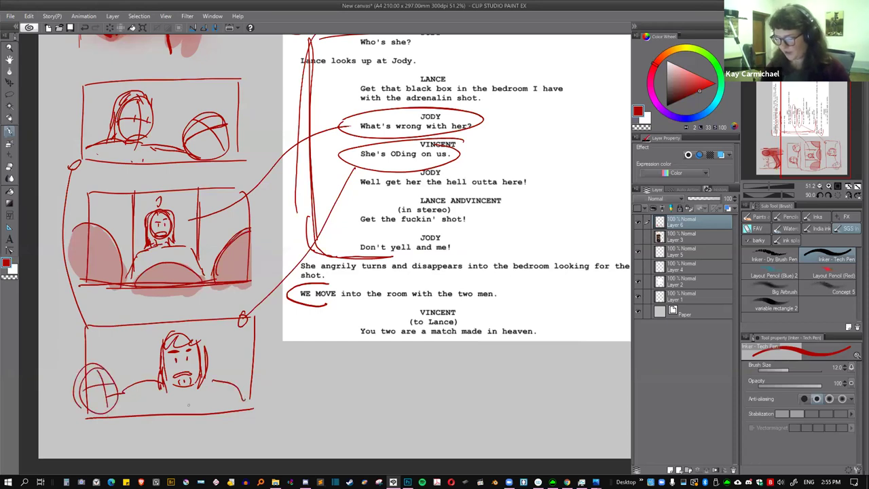
Draw a fifth rectangular panel frame just below the script and close its corners.
left_click_drag(351, 294, 294, 210)
left_click_drag(241, 272, 242, 347)
left_click_drag(247, 273, 414, 340)
left_click_drag(256, 359, 406, 354)
mouse_move(454, 312)
left_mouse_down()
mouse_move(437, 335)
mouse_move(499, 269)
left_mouse_up()
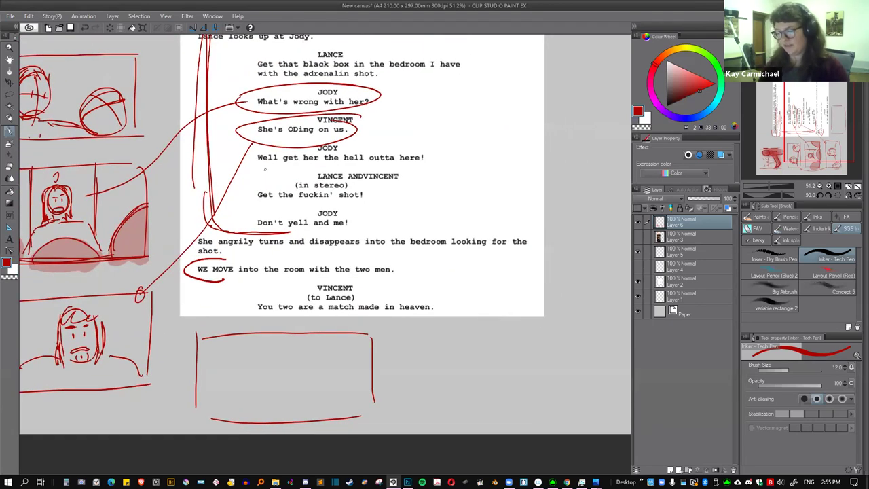
left_click_drag(338, 347, 349, 323)
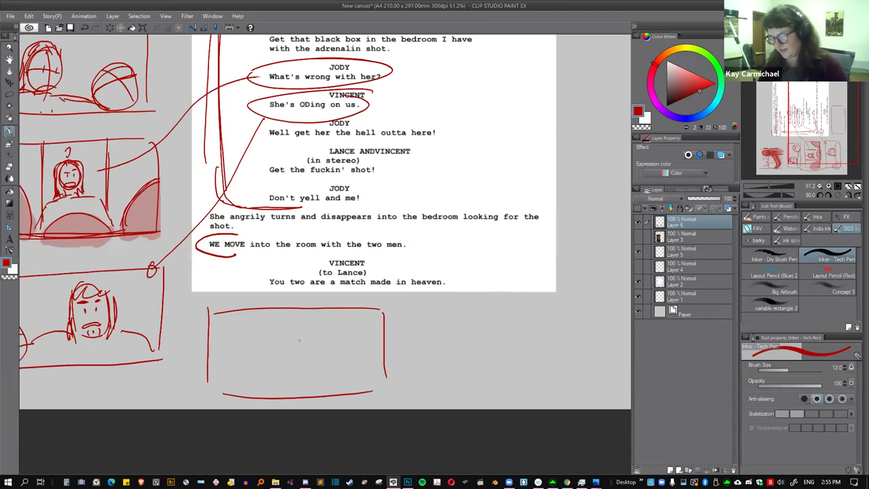
left_click_drag(216, 307, 242, 311)
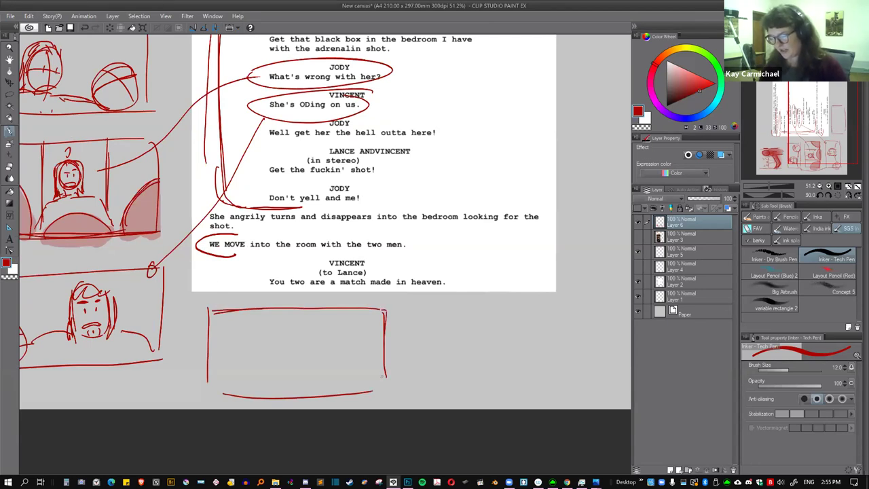
left_click_drag(386, 375, 387, 388)
left_click_drag(207, 382, 224, 394)
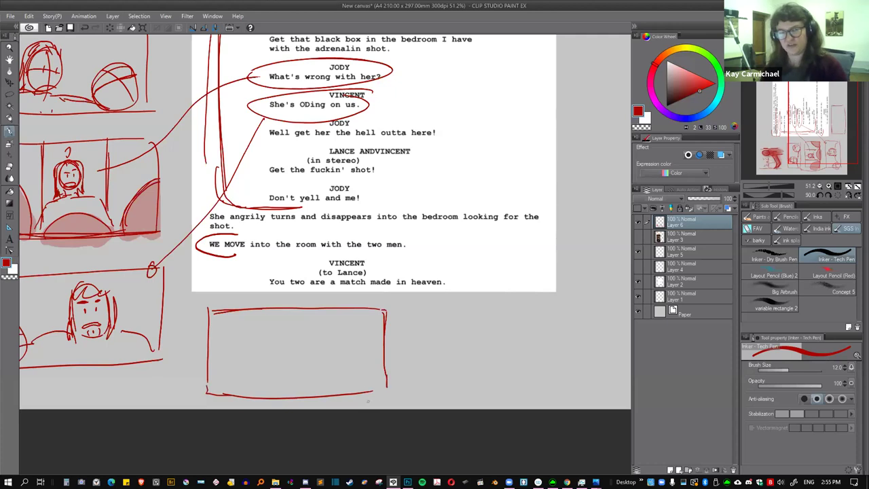
left_click_drag(373, 392, 387, 389)
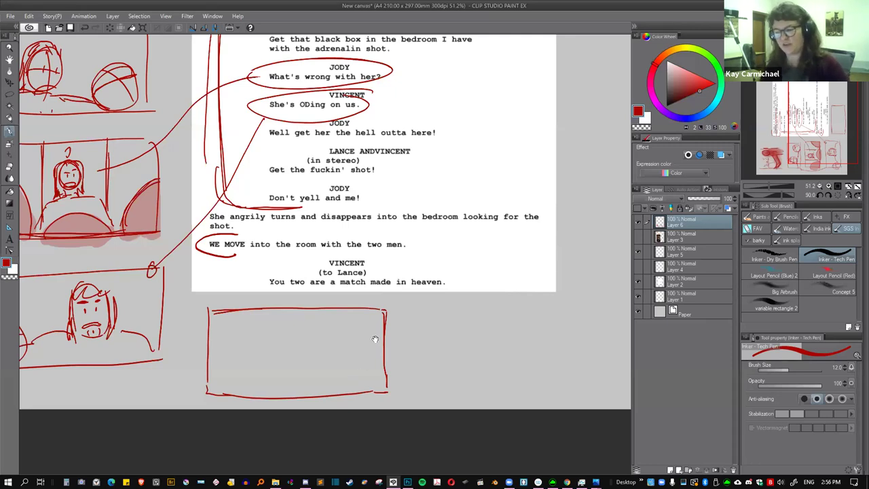
Sketch a head with shoulders in the fifth panel, standing between two vertical doorway lines.
left_click_drag(375, 337, 390, 310)
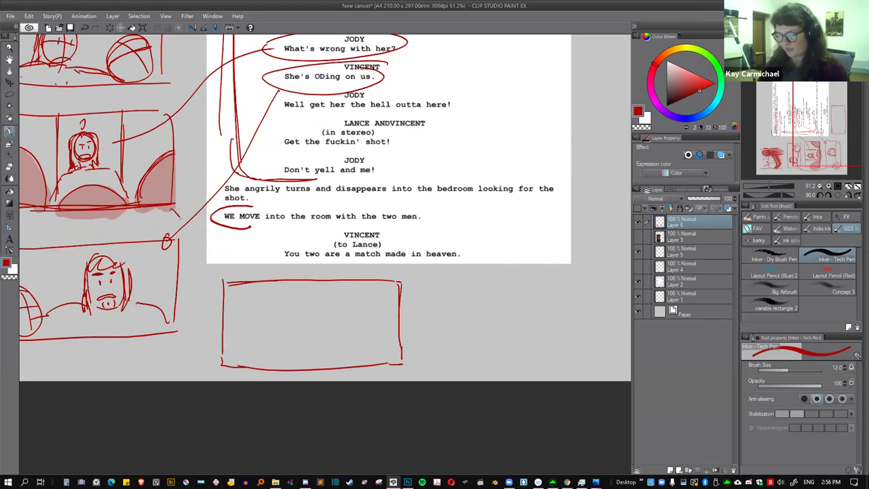
left_click_drag(206, 206, 228, 208)
mouse_move(421, 304)
left_mouse_down()
mouse_move(473, 312)
mouse_move(413, 280)
left_mouse_up()
mouse_move(325, 268)
left_mouse_down()
mouse_move(319, 312)
mouse_move(326, 316)
mouse_move(283, 342)
left_mouse_up()
left_click_drag(332, 317, 375, 339)
mouse_move(279, 344)
left_mouse_down()
mouse_move(280, 250)
mouse_move(281, 349)
left_mouse_up()
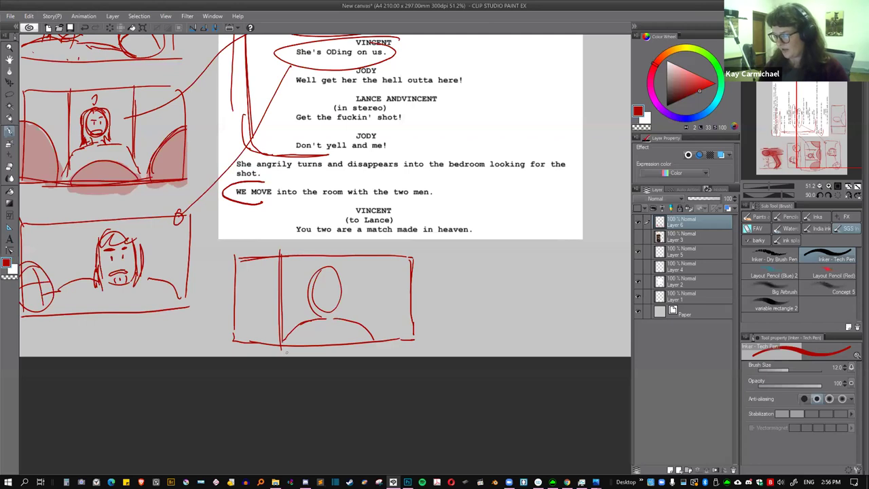
left_click_drag(376, 258, 375, 334)
Add an angry face with an open mouth, hair and a raised hand to the fifth panel's figure.
left_click_drag(315, 299, 336, 308)
key("ctrl+z")
left_click_drag(316, 307, 335, 306)
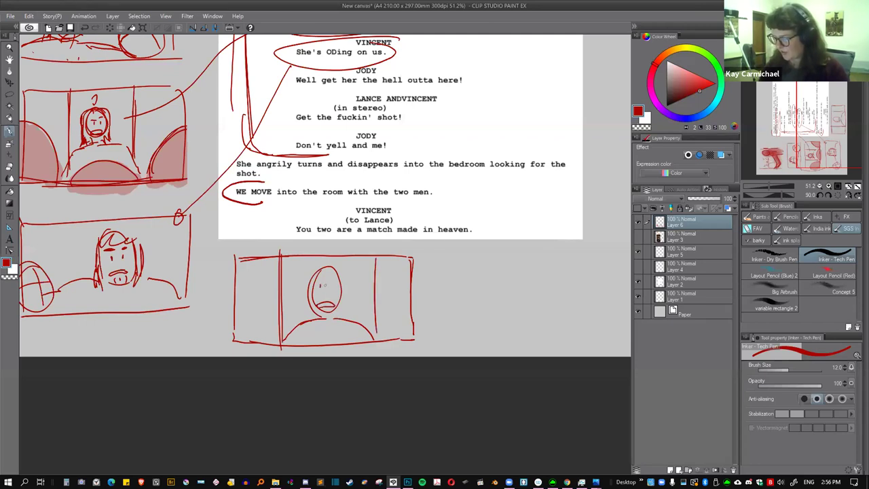
mouse_move(329, 281)
left_mouse_down()
mouse_move(330, 289)
mouse_move(325, 280)
left_mouse_up()
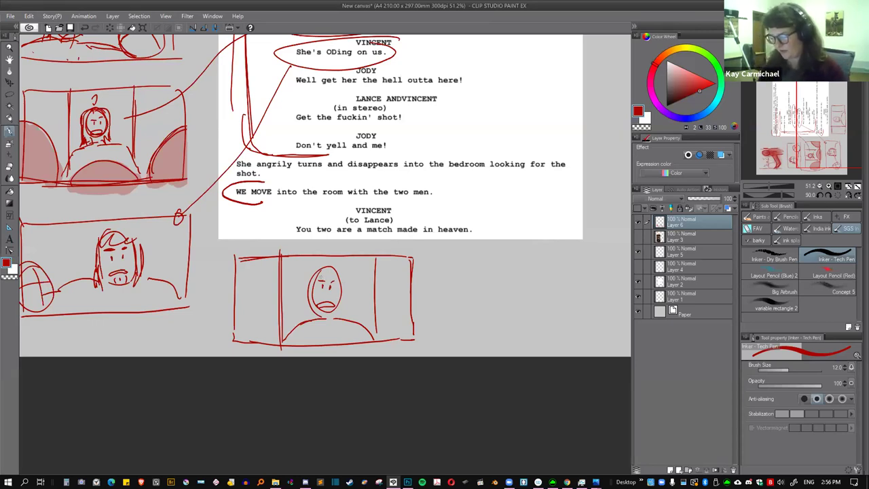
left_click_drag(314, 278, 326, 265)
left_click_drag(333, 268, 346, 321)
left_click_drag(311, 276, 306, 292)
left_click_drag(307, 290, 299, 315)
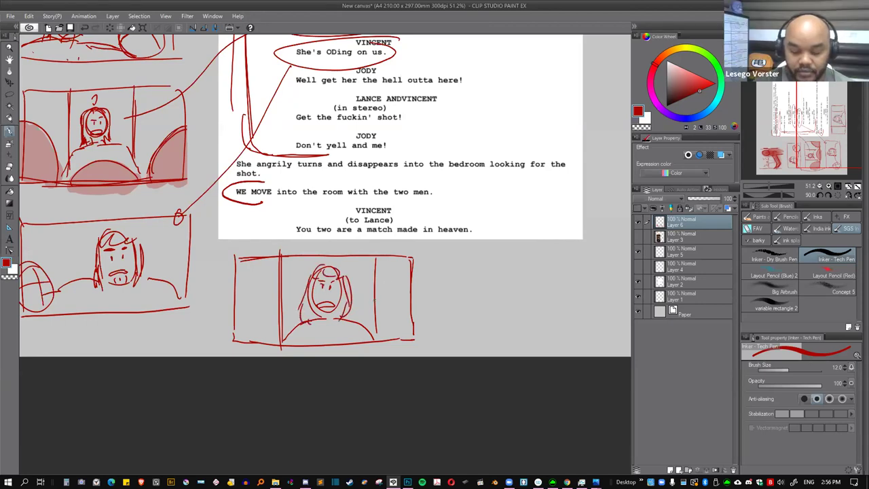
mouse_move(393, 284)
left_mouse_down()
mouse_move(370, 316)
mouse_move(387, 317)
mouse_move(373, 327)
mouse_move(386, 345)
mouse_move(367, 336)
mouse_move(363, 342)
mouse_move(389, 346)
left_mouse_up()
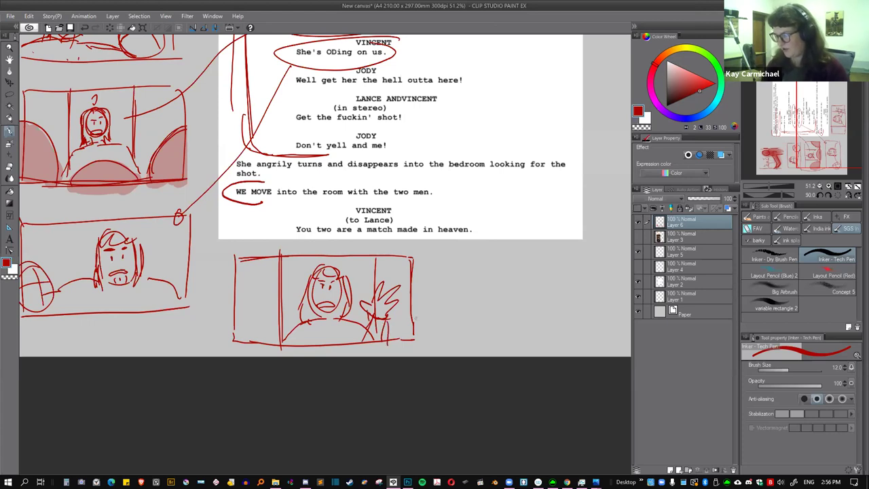
Sketch a forearm with a hand gripping a vertical door edge beside the fifth panel, redoing one arm stroke.
left_click_drag(443, 294, 475, 294)
mouse_move(476, 289)
left_mouse_down()
mouse_move(474, 298)
mouse_move(478, 291)
left_mouse_up()
left_click_drag(517, 257, 517, 334)
left_click_drag(524, 258, 521, 326)
mouse_move(503, 287)
left_mouse_down()
mouse_move(524, 294)
mouse_move(532, 322)
left_mouse_up()
left_click_drag(400, 317, 507, 286)
key("ctrl+z")
left_click_drag(427, 277, 501, 289)
left_click_drag(444, 331, 501, 317)
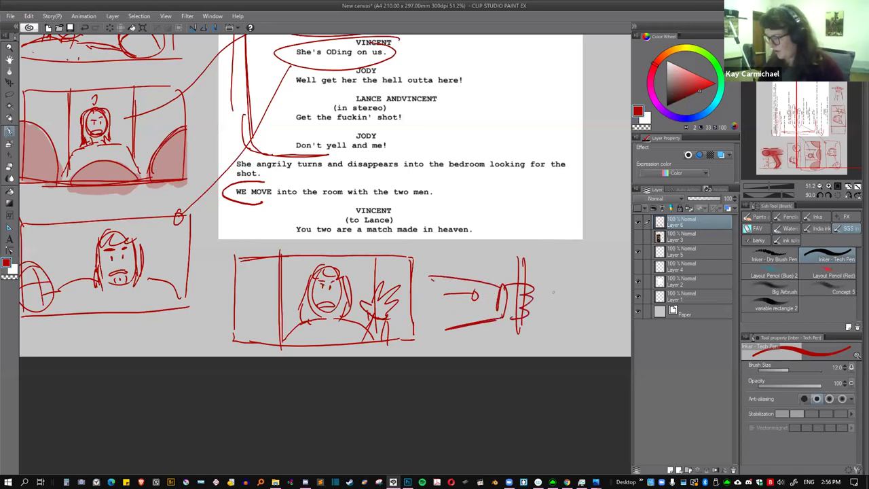
Draw a partial face with hair behind the gripped door edge and close the opening with a second vertical edge.
mouse_move(535, 274)
left_mouse_down()
mouse_move(561, 300)
mouse_move(547, 320)
left_mouse_up()
left_click_drag(544, 288, 560, 284)
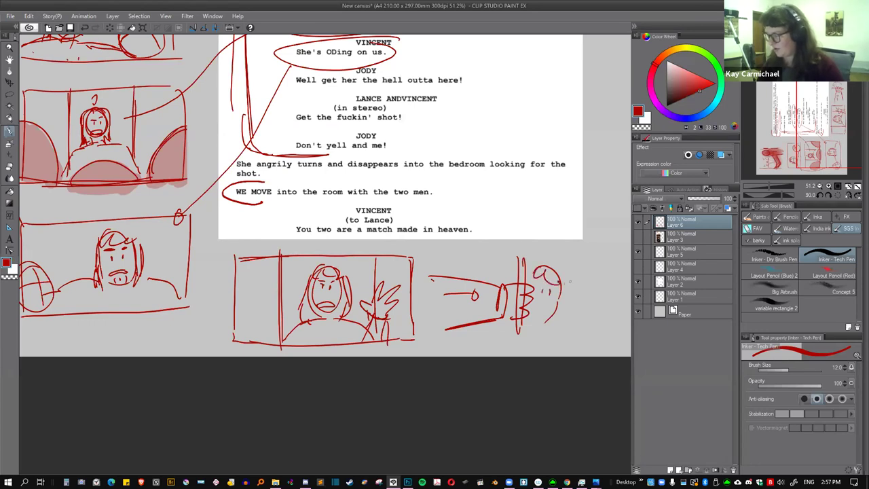
mouse_move(568, 255)
left_mouse_down()
mouse_move(568, 335)
mouse_move(522, 344)
left_mouse_up()
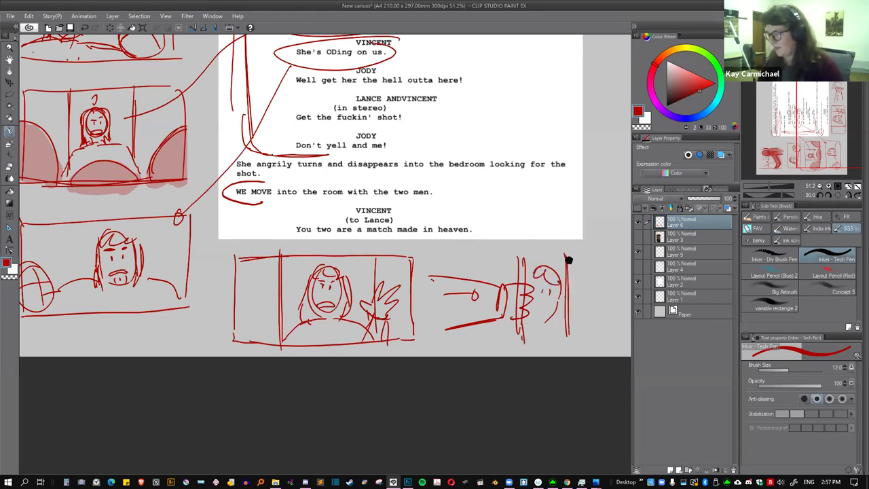
Draw a sixth rectangular panel frame to the right of the door sketch, with vertical lines near its left side.
left_click_drag(334, 274, 98, 293)
mouse_move(367, 356)
left_mouse_down()
mouse_move(373, 269)
mouse_move(518, 269)
mouse_move(529, 305)
mouse_move(418, 359)
mouse_move(519, 360)
left_mouse_up()
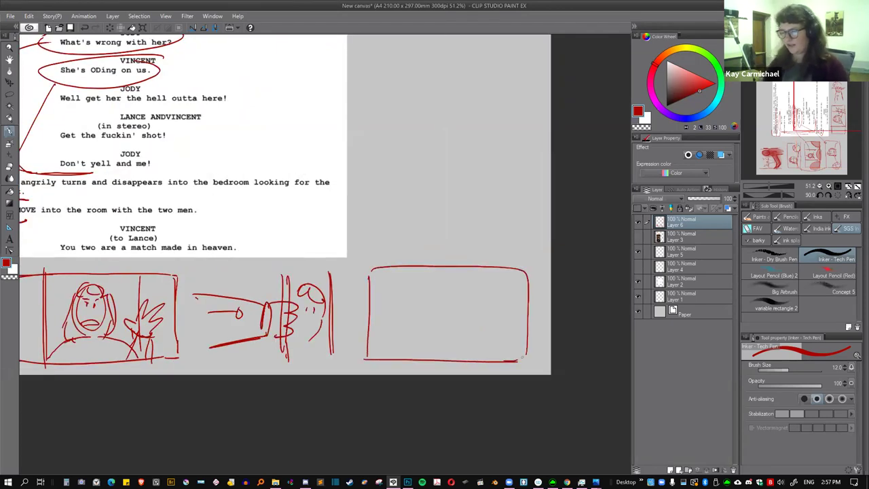
left_click_drag(388, 300, 453, 356)
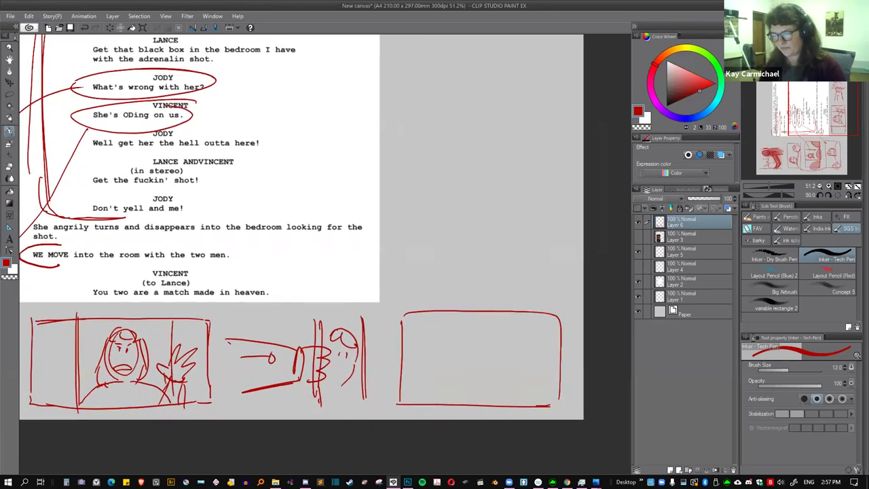
left_click_drag(447, 316, 438, 411)
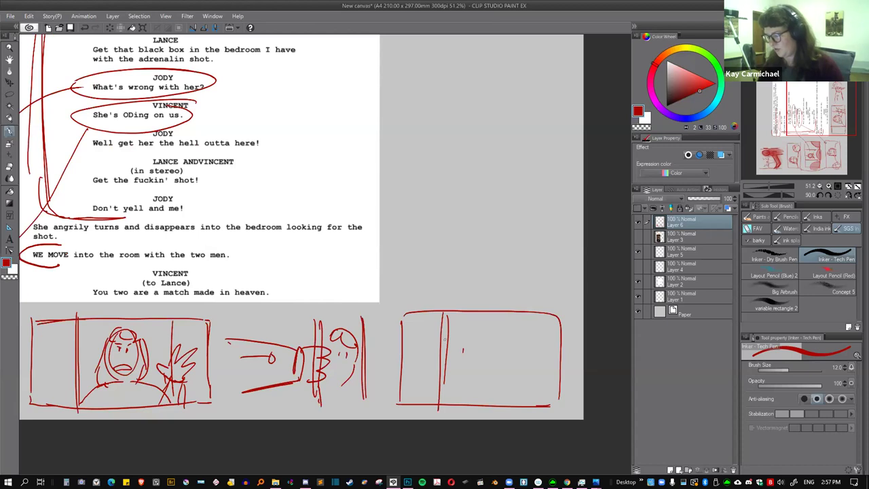
Connect the sixth panel to Lance and Vincent's "in stereo" line with a curve and erase the vertical lines inside the panel.
mouse_move(427, 316)
left_mouse_down()
mouse_move(388, 243)
mouse_move(244, 177)
mouse_move(213, 179)
left_mouse_up()
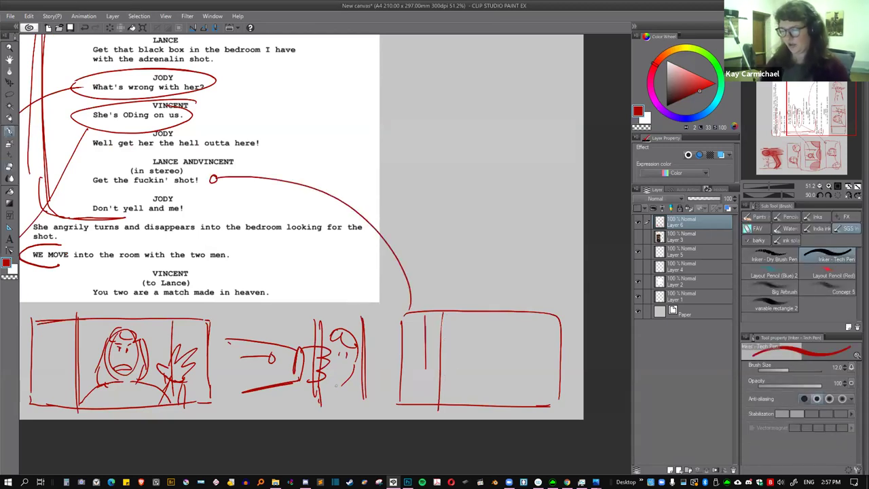
key("e")
mouse_move(440, 313)
left_mouse_down()
mouse_move(439, 406)
mouse_move(425, 323)
mouse_move(425, 370)
left_mouse_up()
key("p")
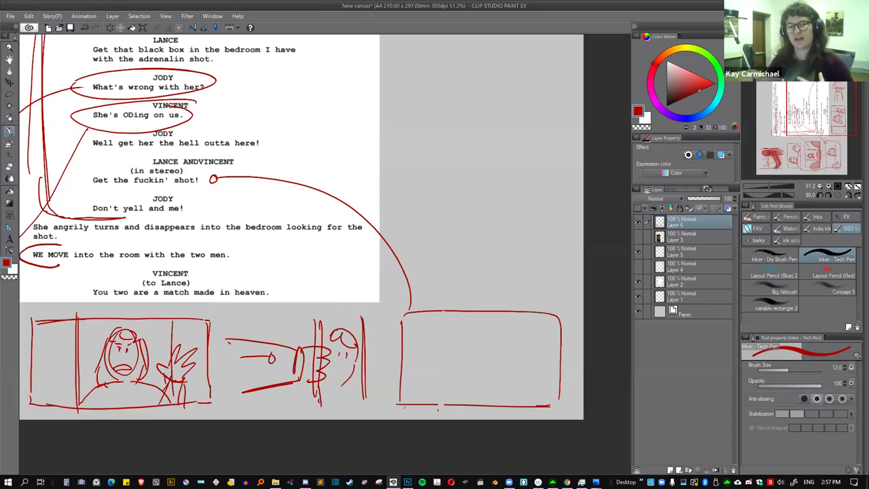
Circle Lance and Vincent's "in stereo" line in the script.
mouse_move(204, 152)
left_mouse_down()
mouse_move(170, 189)
mouse_move(102, 188)
left_mouse_up()
left_click_drag(173, 153, 211, 151)
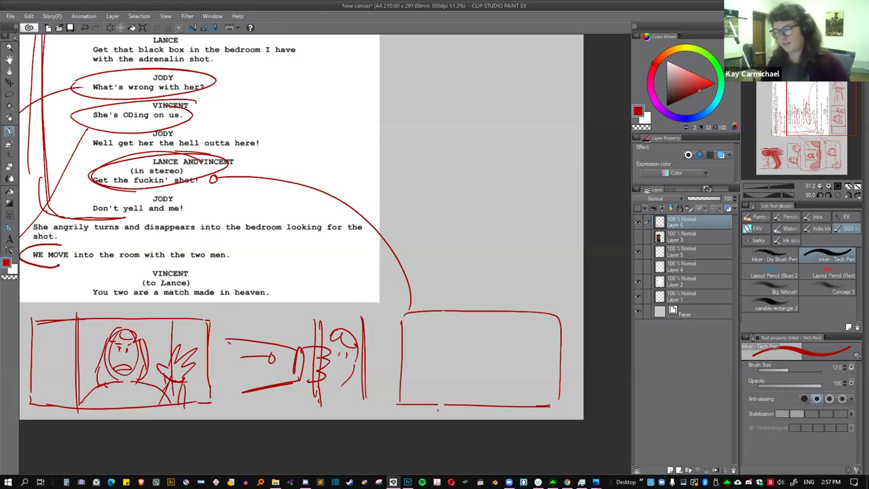
Undo the first head strokes in the sixth panel and sketch a central foreground figure with head, nose and shoulders.
mouse_move(451, 337)
left_mouse_down()
mouse_move(446, 351)
mouse_move(455, 339)
mouse_move(453, 353)
mouse_move(464, 330)
mouse_move(504, 351)
mouse_move(471, 354)
mouse_move(490, 345)
left_mouse_up()
key("ctrl+z")
key("ctrl+z")
key("ctrl+z")
mouse_move(456, 385)
left_mouse_down()
mouse_move(486, 375)
mouse_move(506, 384)
mouse_move(512, 401)
mouse_move(445, 401)
left_mouse_up()
left_click_drag(480, 355, 478, 367)
Sketch two background figures flanking the central one in the sixth panel, with open mouths and shoulder lines.
left_click_drag(445, 329, 454, 357)
mouse_move(504, 335)
left_mouse_down()
mouse_move(515, 359)
mouse_move(516, 329)
left_mouse_up()
mouse_move(509, 359)
left_mouse_down()
mouse_move(522, 361)
mouse_move(523, 353)
left_mouse_up()
left_click_drag(454, 352, 469, 354)
left_click_drag(406, 365, 435, 356)
left_click_drag(528, 357, 557, 362)
Add a vertical line near each side of the sixth panel and a small curled mark above each background head.
left_click_drag(540, 313, 542, 418)
left_click_drag(412, 309, 414, 401)
left_click_drag(438, 321, 452, 321)
left_click_drag(507, 320, 521, 319)
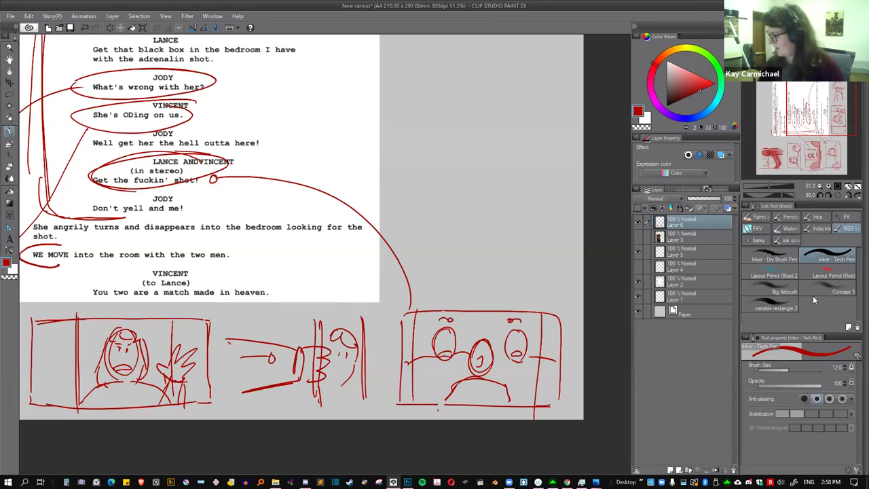
Shade the sixth panel's foreground figure with an enlarged Inker - Tech Pen at 42 opacity.
left_click(786, 386)
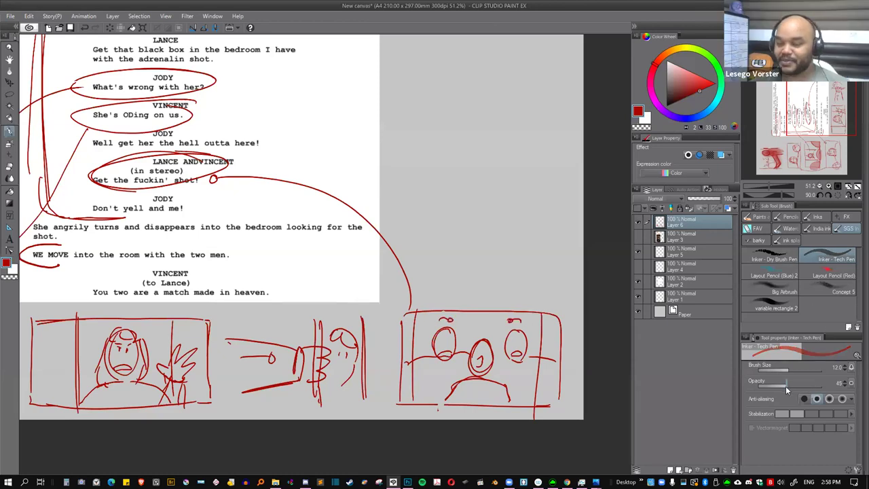
key("bracketright")
mouse_move(486, 345)
left_mouse_down()
mouse_move(496, 374)
mouse_move(480, 350)
mouse_move(478, 394)
mouse_move(501, 388)
mouse_move(455, 402)
mouse_move(499, 400)
mouse_move(510, 391)
left_mouse_up()
key("bracketleft")
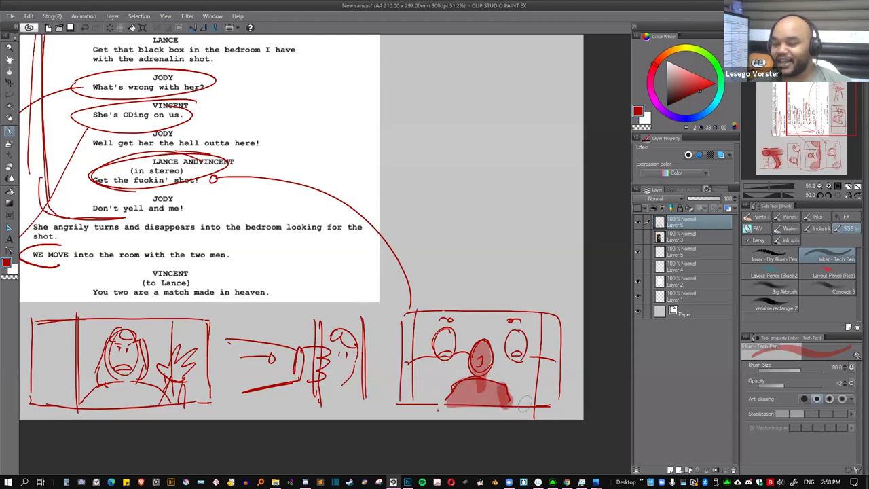
Set the pen to size 8 and opacity 100, and draw eyes and brows on both background heads in the sixth panel.
key("bracketleft")
key("bracketleft")
key("bracketleft")
key("bracketleft")
left_click_drag(817, 382, 824, 383)
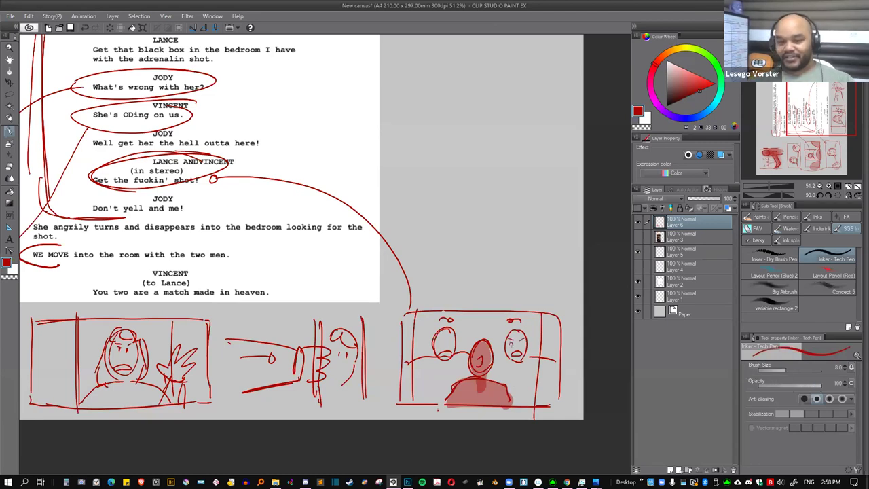
left_click_drag(518, 342, 524, 345)
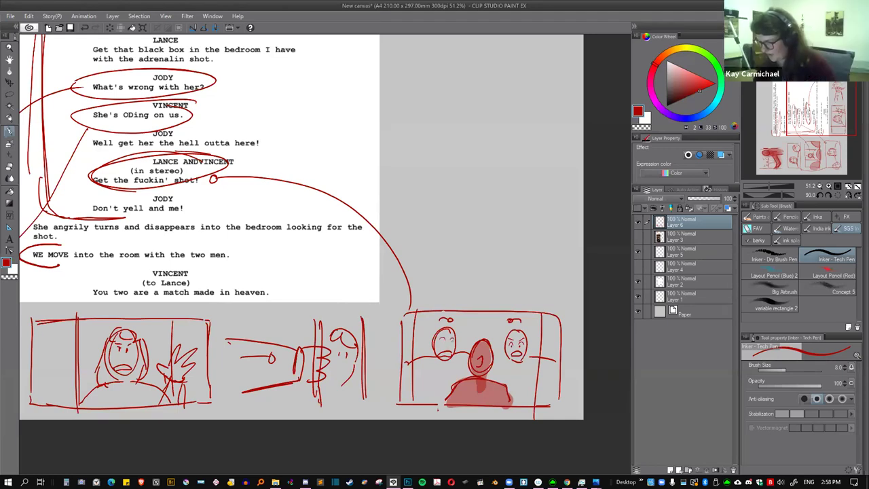
left_click_drag(440, 342, 446, 345)
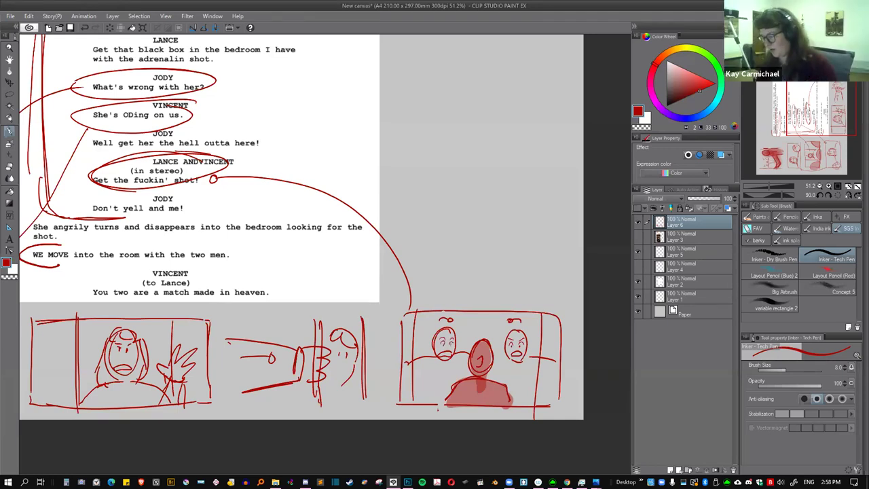
left_click_drag(539, 374, 524, 379)
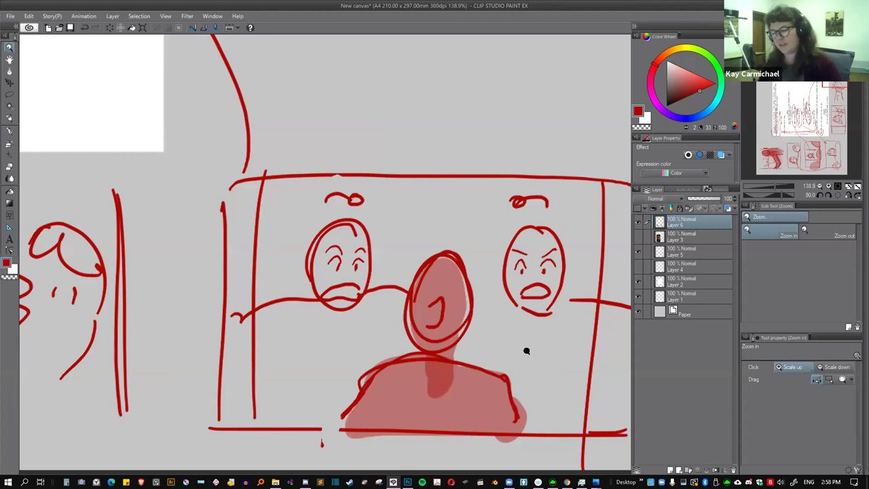
scroll(527, 359, "down", 4)
scroll(533, 417, "up", 2)
scroll(488, 358, "down", 2)
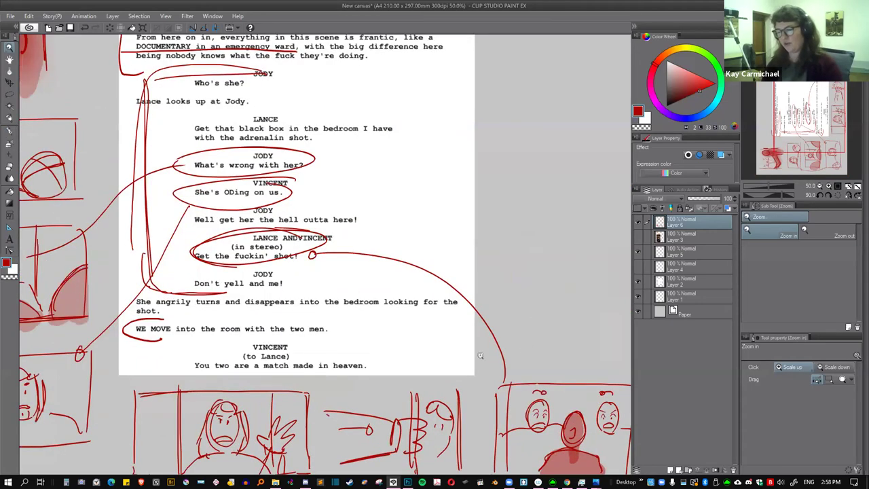
scroll(480, 355, "down", 1)
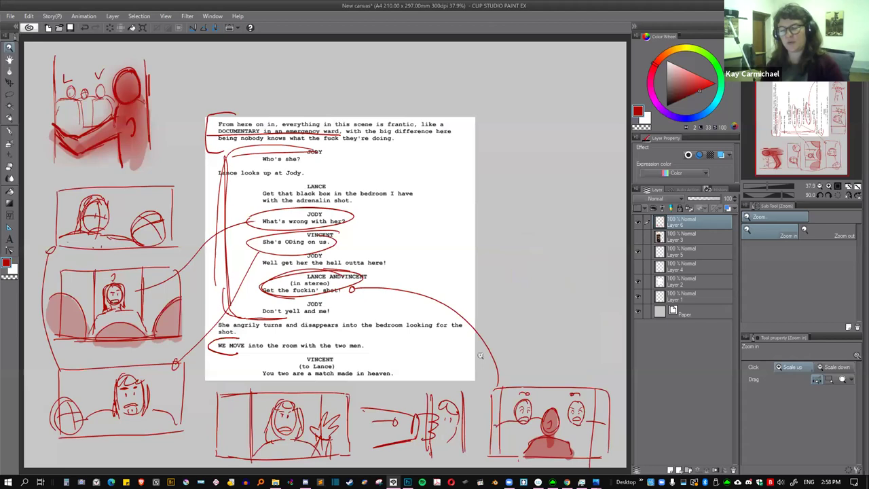
key("p")
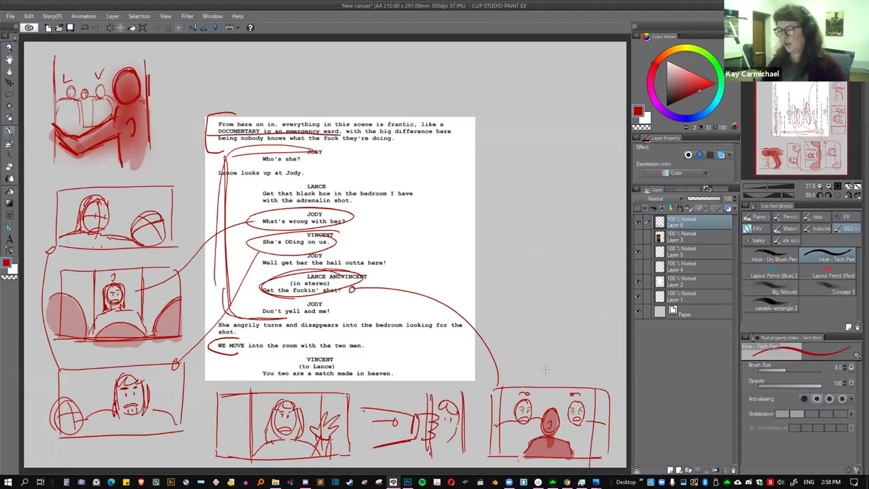
left_click_drag(595, 416, 326, 312)
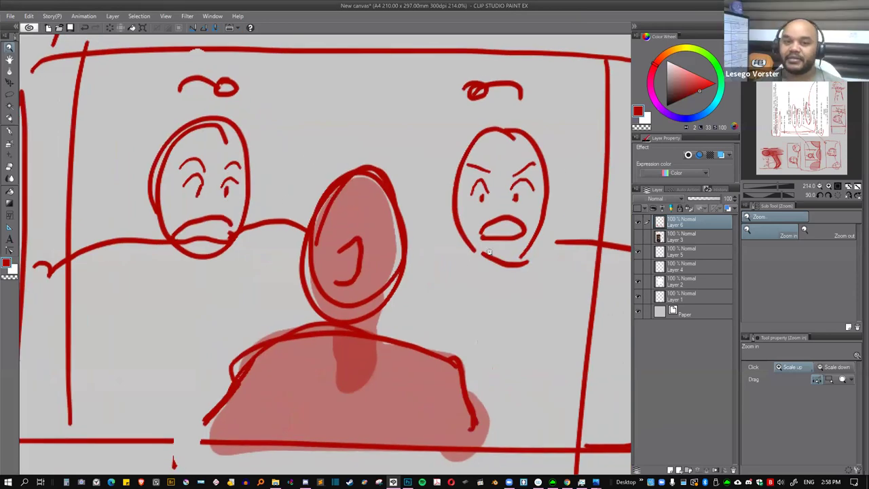
key("ctrl+0")
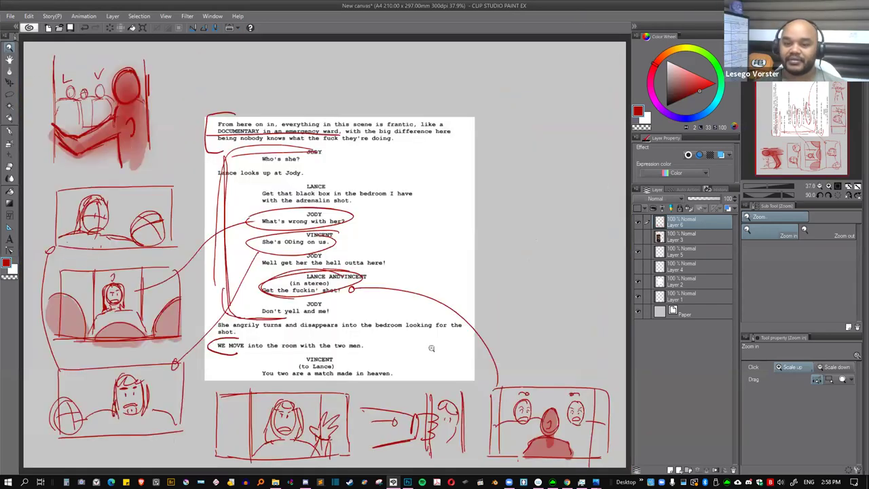
left_click_drag(453, 341, 413, 390)
key("ctrl+0")
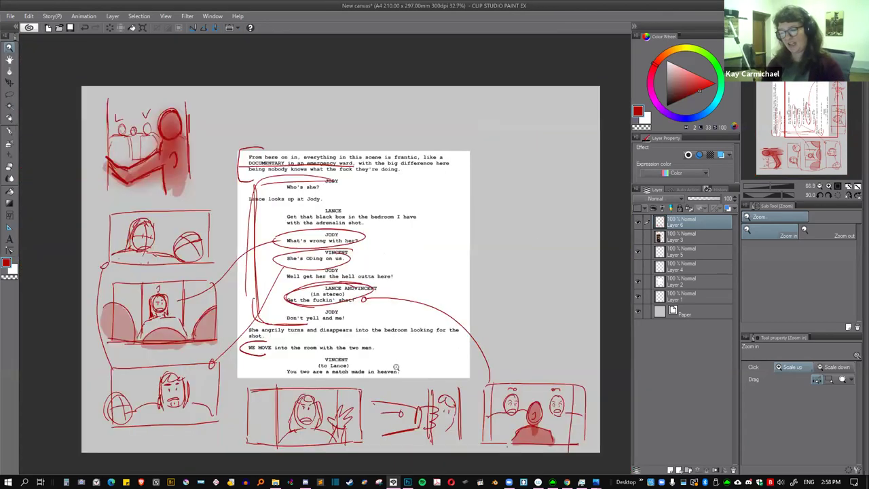
key("b")
mouse_move(473, 317)
left_mouse_down()
mouse_move(461, 292)
mouse_move(339, 261)
left_mouse_up()
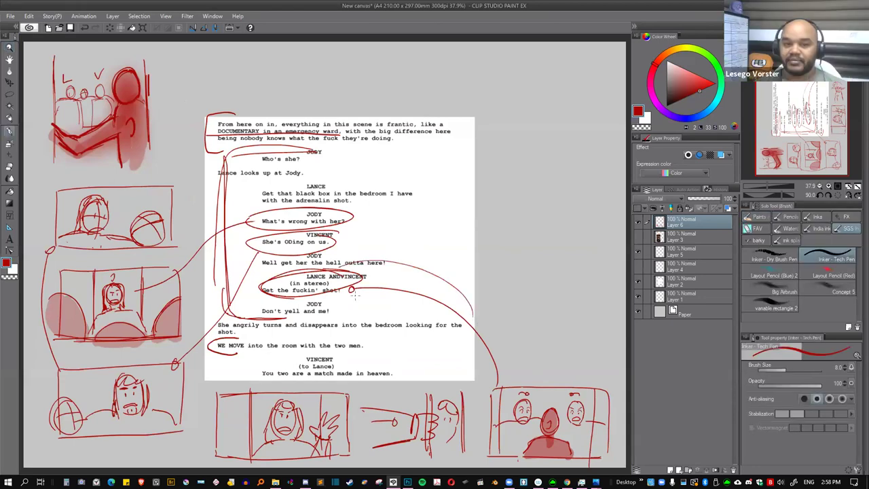
key("ctrl+z")
Draw a rectangular frame for a seventh panel directly above the sixth panel.
mouse_move(501, 287)
left_mouse_down()
mouse_move(502, 354)
mouse_move(576, 288)
mouse_move(604, 287)
mouse_move(610, 355)
left_mouse_up()
left_click_drag(500, 359, 618, 359)
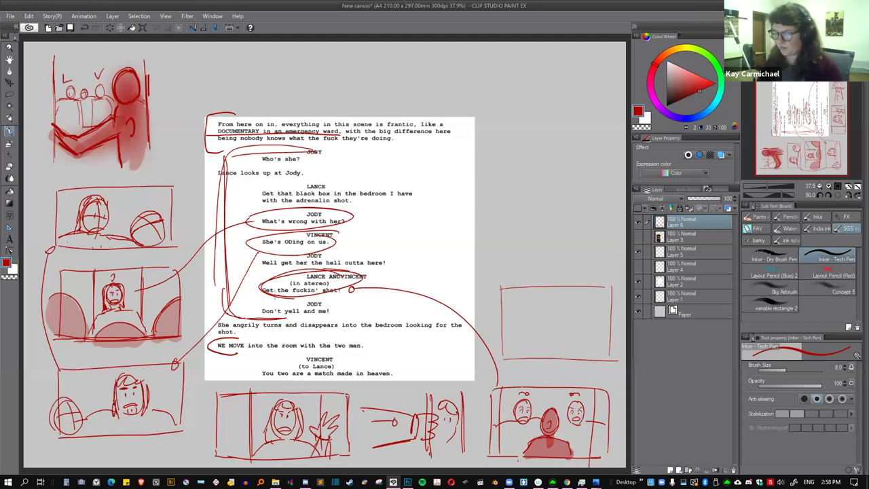
Erase the heavy oval around Lance and Vincent's "in stereo" line and redraw it as one cleaner, larger oval.
key("e")
mouse_move(340, 294)
left_mouse_down()
mouse_move(257, 295)
mouse_move(326, 269)
mouse_move(349, 288)
mouse_move(307, 297)
mouse_move(314, 267)
left_mouse_up()
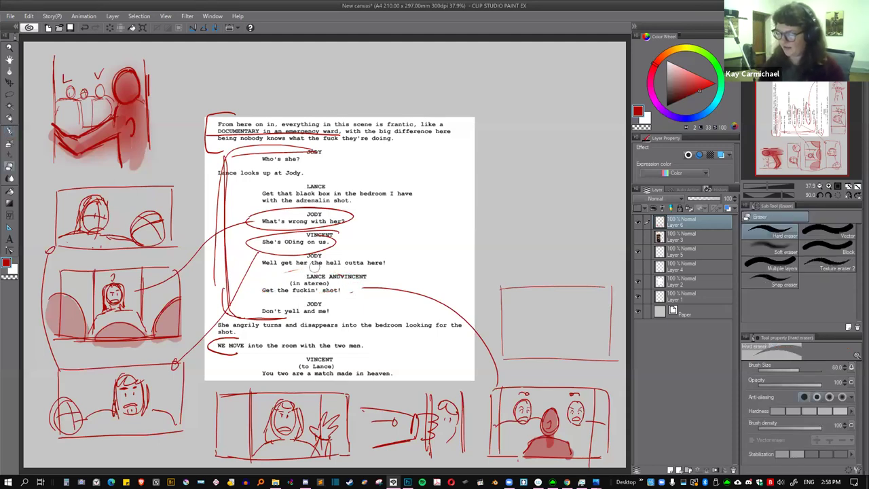
mouse_move(379, 271)
left_mouse_down()
mouse_move(320, 262)
mouse_move(377, 274)
left_mouse_up()
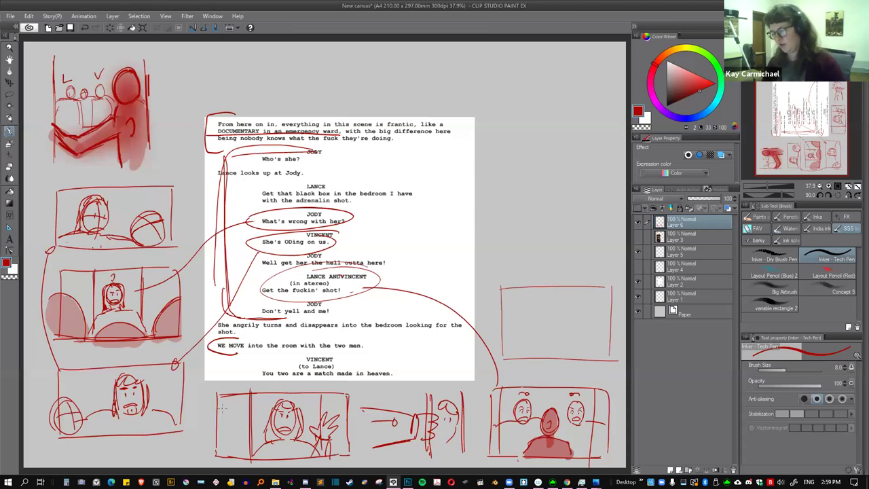
Reinforce the seventh panel's top edge and sketch a central head, a raised hand and curved foreground shapes on both sides.
left_click_drag(503, 287, 612, 288)
key("e")
key("p")
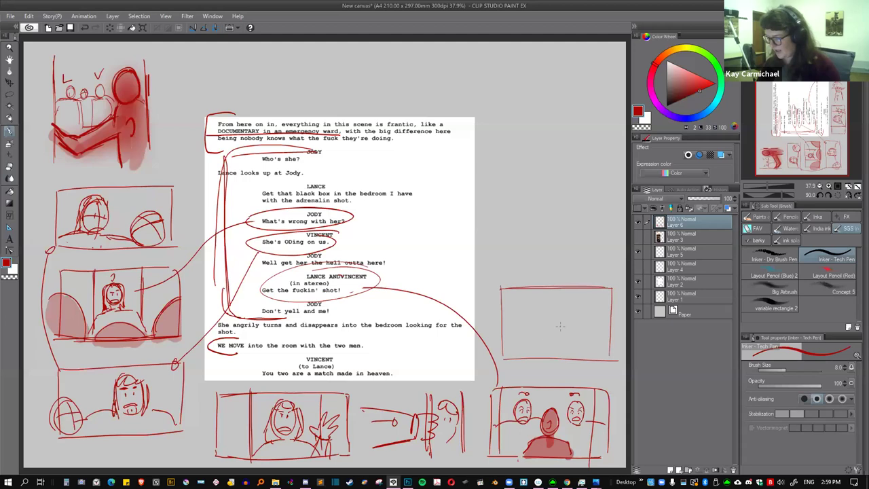
mouse_move(547, 320)
left_mouse_down()
mouse_move(563, 307)
mouse_move(560, 330)
mouse_move(523, 349)
left_mouse_up()
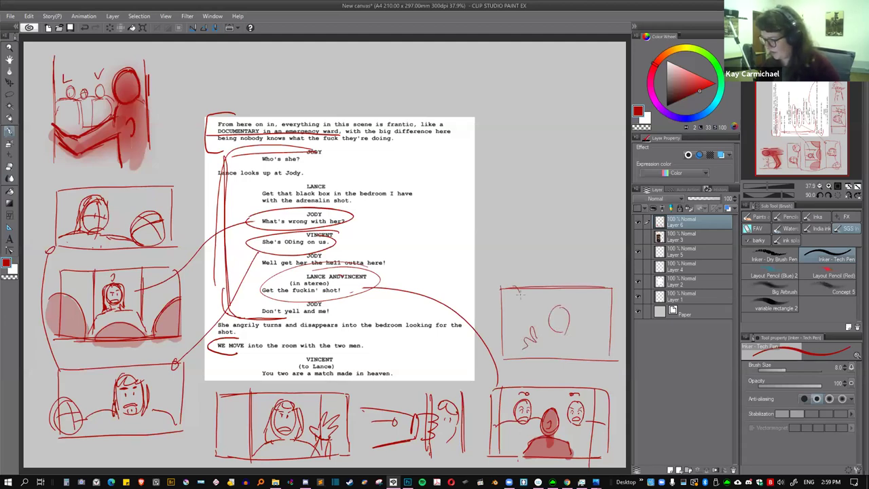
left_click_drag(518, 294, 531, 319)
mouse_move(601, 289)
left_mouse_down()
mouse_move(586, 333)
mouse_move(564, 327)
mouse_move(564, 308)
mouse_move(563, 330)
left_mouse_up()
Link the seventh panel to a circled "Don't yell and me!" line, and add the central figure's shoulders and background room lines.
left_click_drag(551, 279, 261, 314)
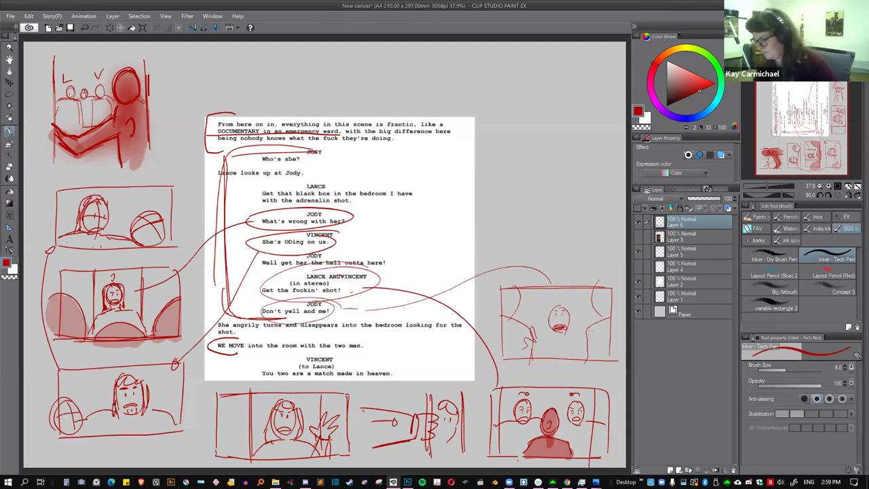
left_click_drag(542, 340, 555, 330)
mouse_move(567, 333)
left_mouse_down()
mouse_move(583, 342)
mouse_move(543, 291)
mouse_move(586, 290)
left_mouse_up()
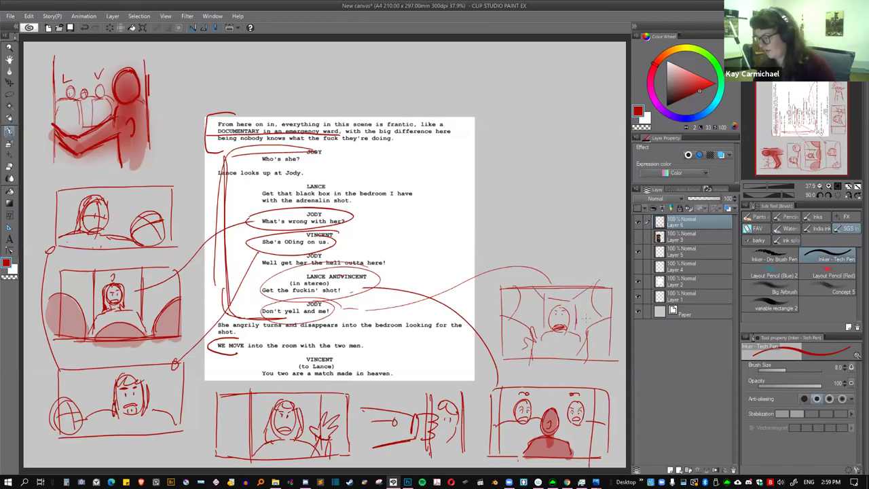
Draw an eighth panel frame above the seventh and sketch a small full-length figure at its centre.
mouse_move(501, 189)
left_mouse_down()
mouse_move(500, 251)
mouse_move(625, 182)
mouse_move(614, 244)
left_mouse_up()
left_click_drag(523, 255, 588, 255)
left_click_drag(560, 209, 554, 239)
left_click_drag(562, 217, 564, 239)
Sketch two large foreground heads with shoulders flanking the small figure in the eighth panel, plus converging background lines.
left_click_drag(600, 190, 574, 255)
mouse_move(534, 203)
left_mouse_down()
mouse_move(509, 189)
mouse_move(504, 224)
left_mouse_up()
left_click_drag(503, 188, 499, 253)
left_click_drag(577, 232, 582, 255)
left_click_drag(585, 187, 570, 205)
left_click_drag(568, 202, 549, 203)
Label the seventh panel A and the eighth panel B, and add more body strokes to panel B's central figure.
mouse_move(487, 283)
left_mouse_down()
mouse_move(479, 294)
mouse_move(488, 297)
left_mouse_up()
left_click_drag(482, 292, 497, 292)
left_click_drag(483, 181, 484, 196)
left_click_drag(484, 182, 486, 196)
mouse_move(554, 233)
left_mouse_down()
mouse_move(564, 237)
mouse_move(564, 255)
left_mouse_up()
left_click_drag(564, 239, 569, 251)
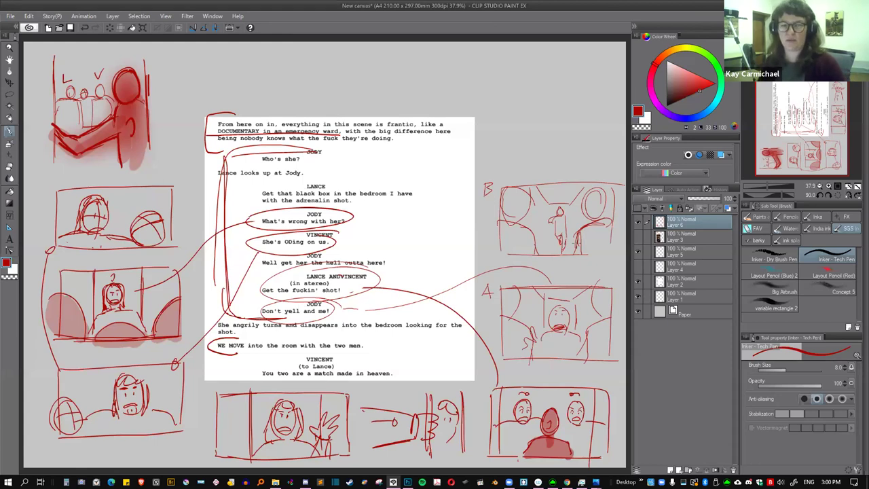
Draw a ninth panel frame above panel B.
mouse_move(492, 96)
left_mouse_down()
mouse_move(492, 161)
mouse_move(528, 93)
mouse_move(605, 90)
mouse_move(615, 154)
left_mouse_up()
mouse_move(493, 162)
left_mouse_down()
mouse_move(565, 165)
mouse_move(610, 167)
left_mouse_up()
left_click_drag(613, 90, 617, 162)
Sketch a profile head on the left of the ninth panel and an oval head with facial guidelines on the right.
mouse_move(585, 104)
left_mouse_down()
mouse_move(572, 121)
mouse_move(584, 139)
mouse_move(598, 135)
mouse_move(581, 141)
mouse_move(597, 122)
left_mouse_up()
mouse_move(522, 112)
left_mouse_down()
mouse_move(502, 140)
mouse_move(525, 117)
mouse_move(504, 141)
mouse_move(558, 158)
mouse_move(528, 154)
mouse_move(546, 160)
mouse_move(545, 130)
mouse_move(535, 158)
mouse_move(511, 152)
left_mouse_up()
left_click_drag(520, 119, 526, 124)
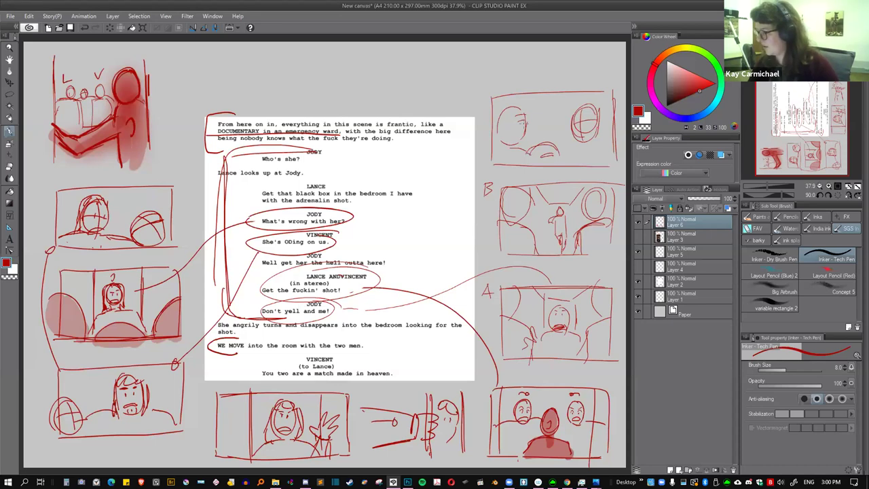
left_click_drag(524, 124, 527, 134)
mouse_move(577, 115)
left_mouse_down()
mouse_move(578, 127)
mouse_move(595, 125)
mouse_move(592, 137)
left_mouse_up()
Link the ninth panel to Vincent's circled last line, and refine the right figure's hair and shoulder and the panel frame.
mouse_move(493, 142)
left_mouse_down()
mouse_move(450, 167)
mouse_move(388, 361)
mouse_move(370, 353)
left_mouse_up()
left_click_drag(596, 135, 615, 139)
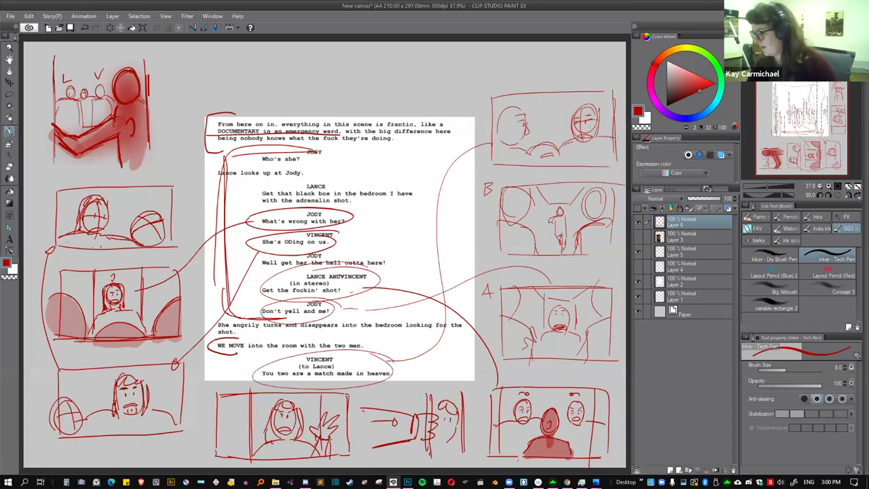
mouse_move(575, 112)
left_mouse_down()
mouse_move(593, 102)
mouse_move(562, 143)
mouse_move(603, 135)
left_mouse_up()
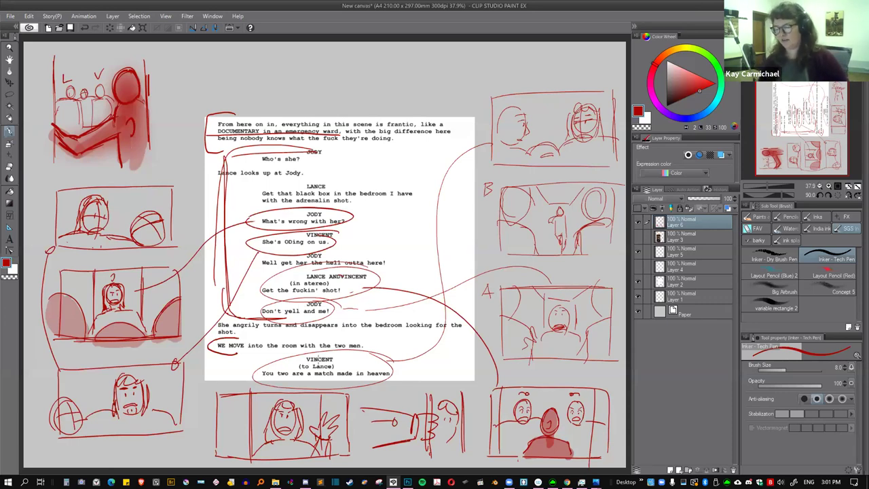
mouse_move(486, 167)
left_mouse_down()
mouse_move(486, 95)
mouse_move(625, 125)
mouse_move(502, 166)
mouse_move(619, 170)
left_mouse_up()
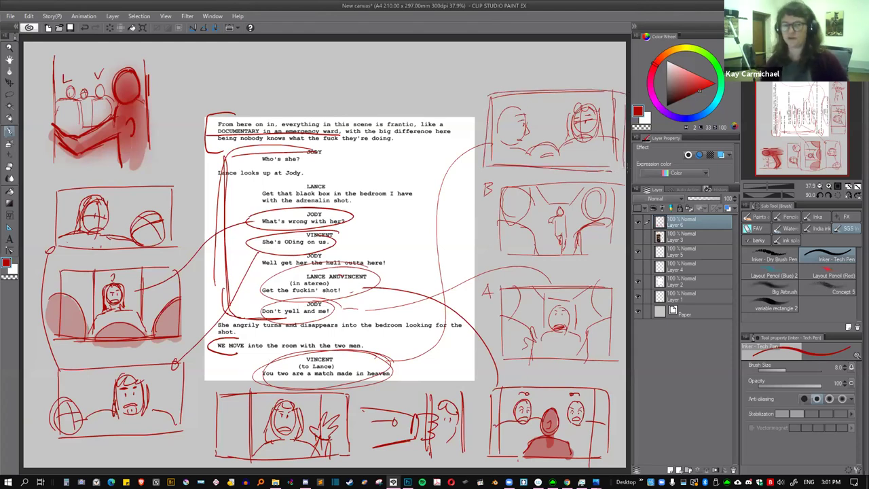
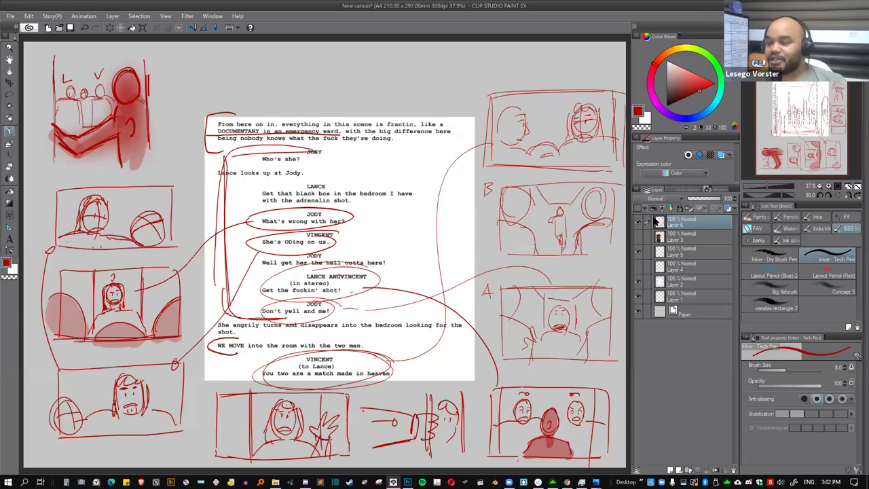
Lasso the ninth panel on Layer 6 and copy it onto a new layer.
left_click(638, 223)
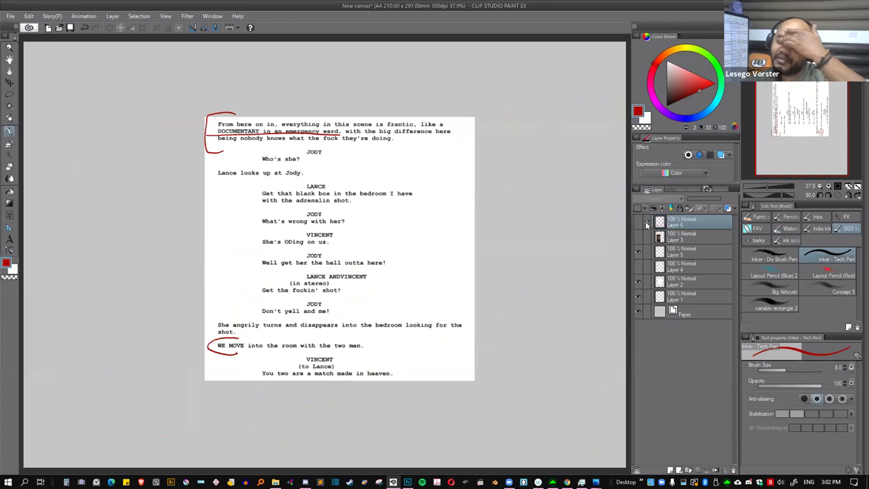
left_click(637, 223)
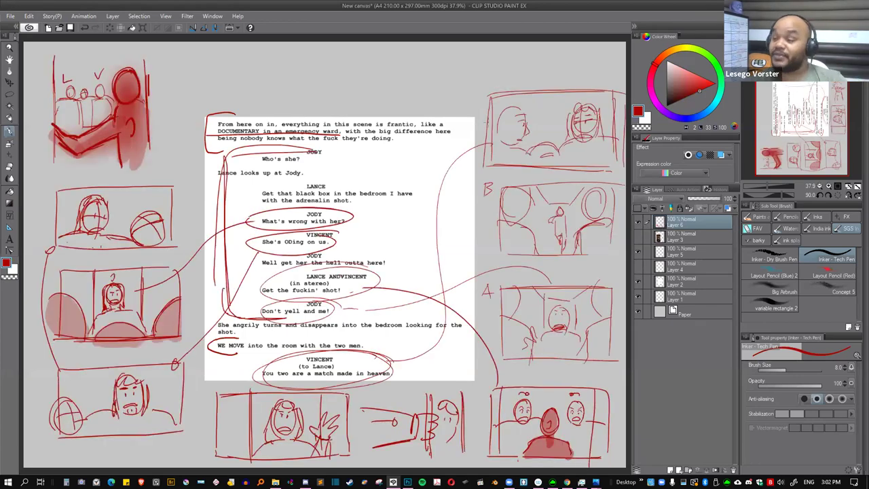
key("m")
mouse_move(626, 85)
left_mouse_down()
mouse_move(483, 166)
mouse_move(607, 174)
left_mouse_up()
left_click(547, 133, "alt")
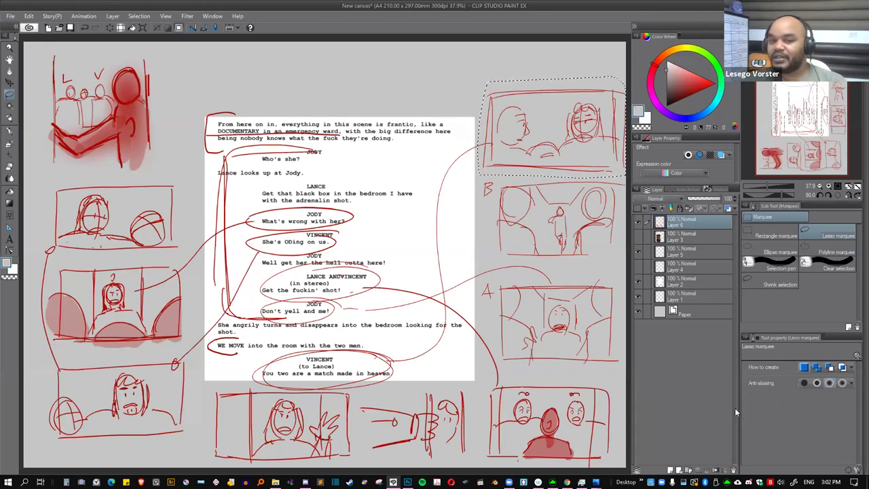
key("ctrl+c")
key("ctrl+v")
Hide every layer except the copied panel and the Paper layer.
left_click(639, 236)
left_click(638, 267)
left_click(638, 296)
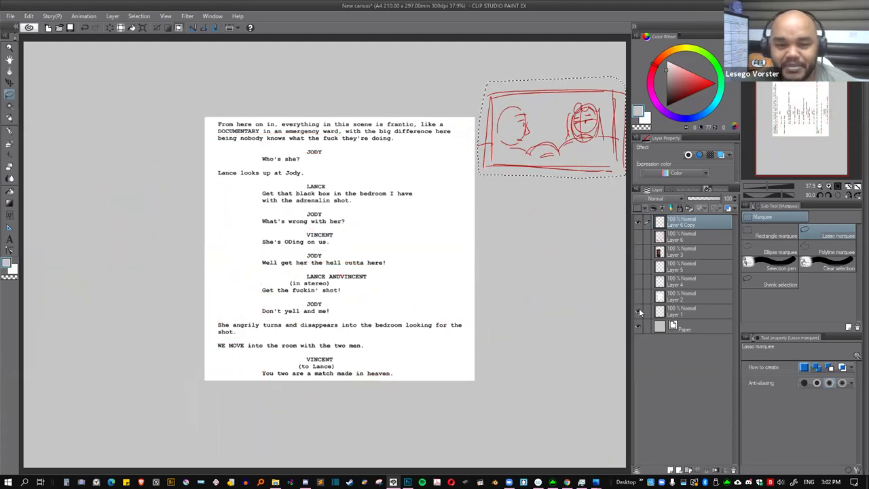
left_click(638, 310)
Scale the copied panel up to 442% and position it to fill the canvas.
key("ctrl+t")
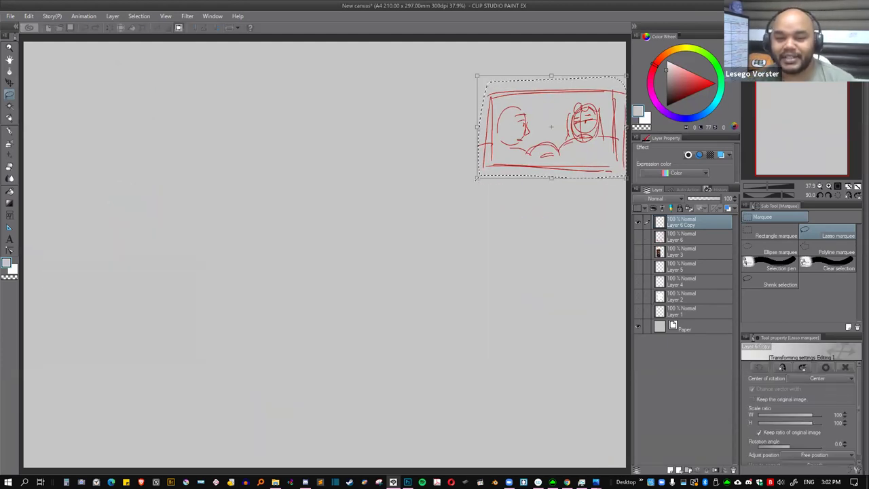
left_click_drag(462, 189, 456, 316)
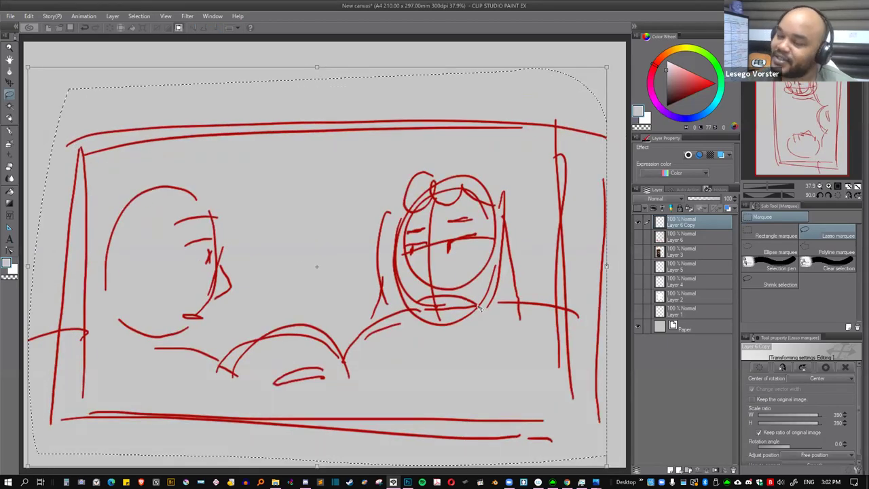
left_click_drag(480, 309, 440, 216)
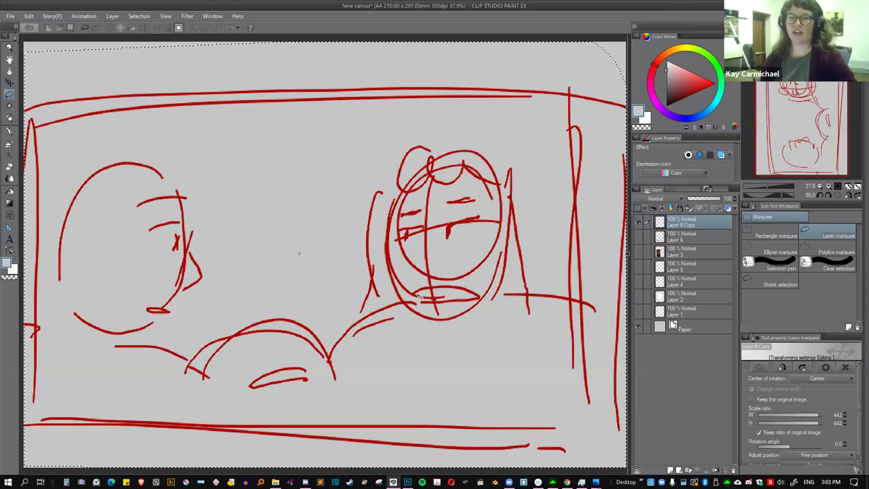
key("Return")
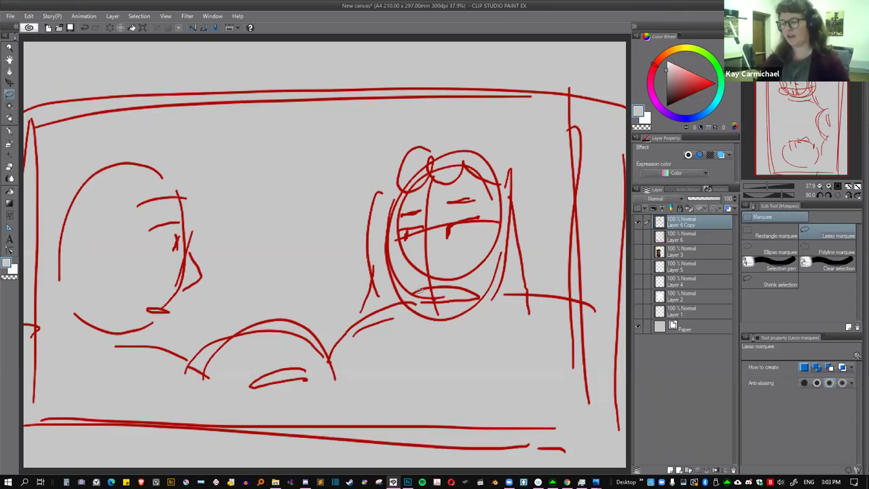
Erase the frame lines around the enlarged panel with the Hard eraser at size 400.
key("e")
mouse_move(247, 112)
left_mouse_down()
mouse_move(271, 97)
mouse_move(58, 113)
mouse_move(375, 87)
mouse_move(591, 93)
mouse_move(576, 152)
mouse_move(581, 414)
mouse_move(615, 166)
mouse_move(604, 426)
left_mouse_up()
left_click_drag(568, 435, 34, 421)
left_click_drag(48, 382, 37, 101)
left_click_drag(71, 418, 91, 421)
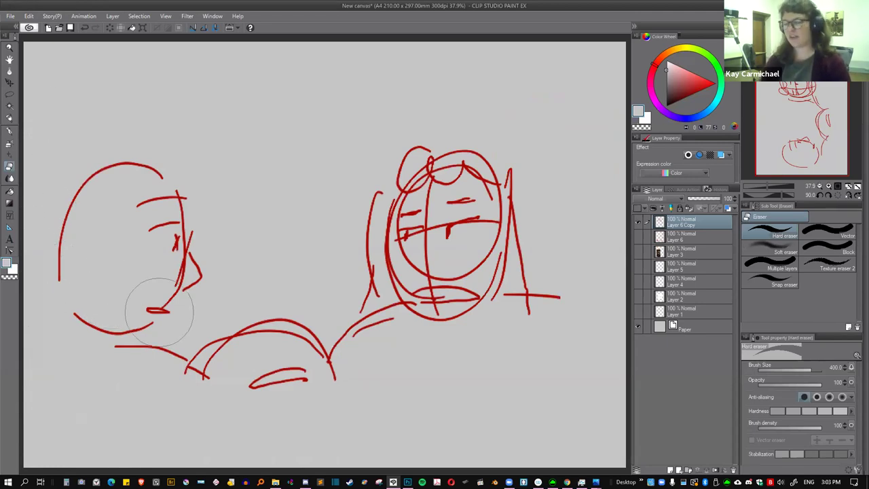
Shift the enlarged sketch sideways in both directions and erase the leftover frame strokes beyond the canvas edges.
key("ctrl+t")
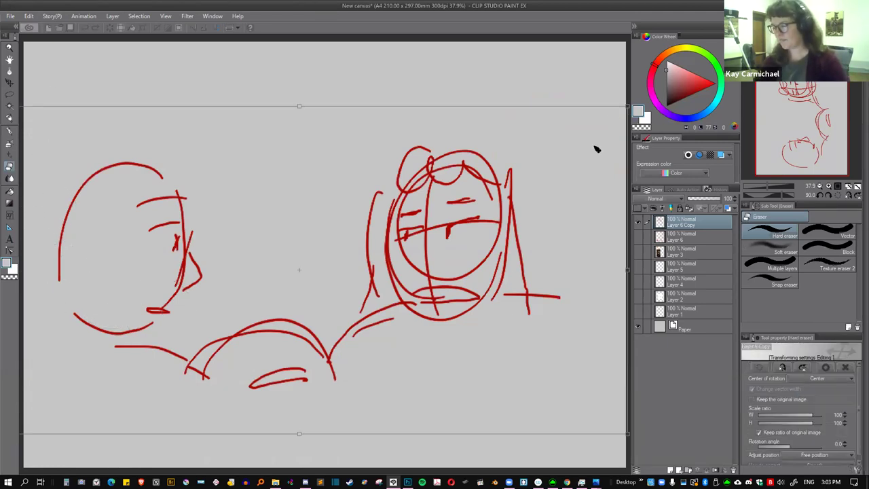
left_click_drag(595, 178, 550, 176)
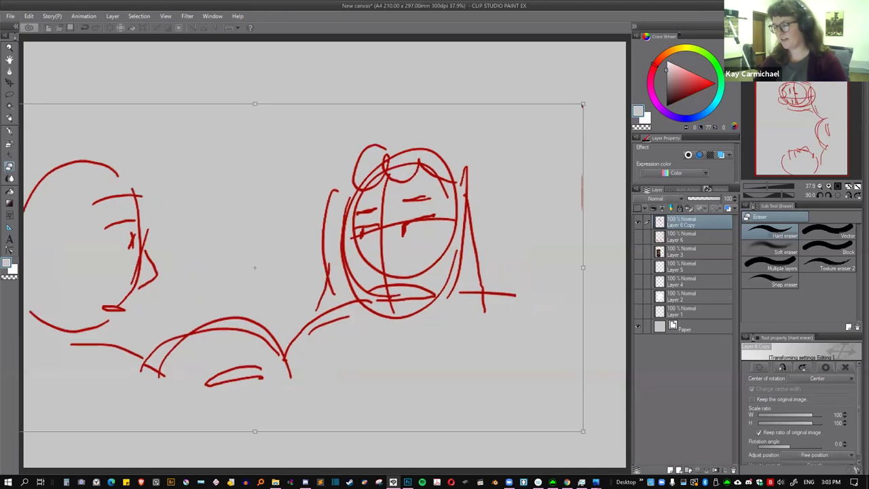
key("Return")
key("ctrl+t")
left_click_drag(468, 306, 601, 300)
key("Return")
mouse_move(125, 161)
left_mouse_down()
mouse_move(77, 365)
mouse_move(81, 443)
mouse_move(82, 266)
mouse_move(115, 282)
mouse_move(129, 451)
left_mouse_up()
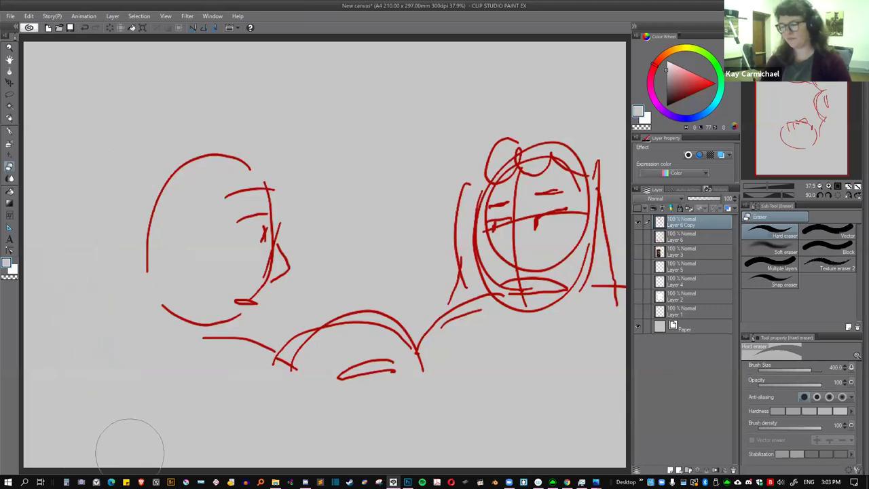
key("ctrl+t")
mouse_move(485, 228)
left_mouse_down()
mouse_move(429, 233)
mouse_move(536, 224)
left_mouse_up()
key("Return")
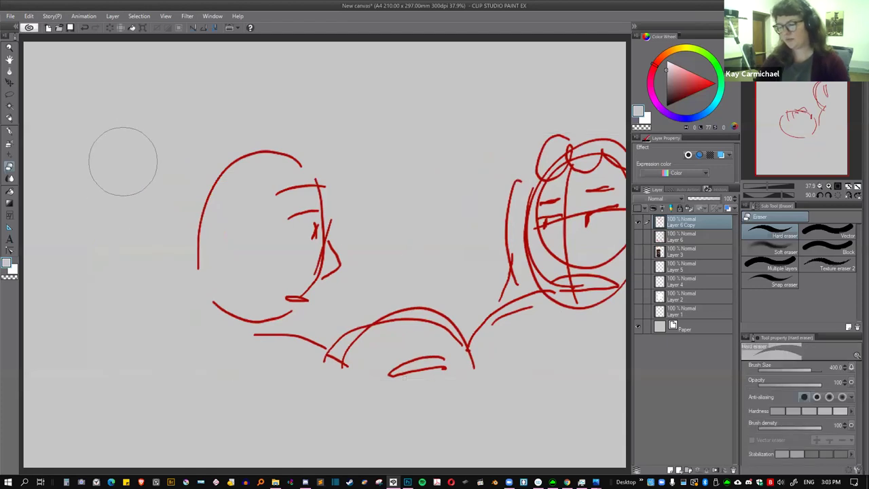
Recentre the sketch, scale it to 113%, and lower the copied layer's opacity to about 22%.
key("ctrl+t")
left_click_drag(356, 301, 320, 304)
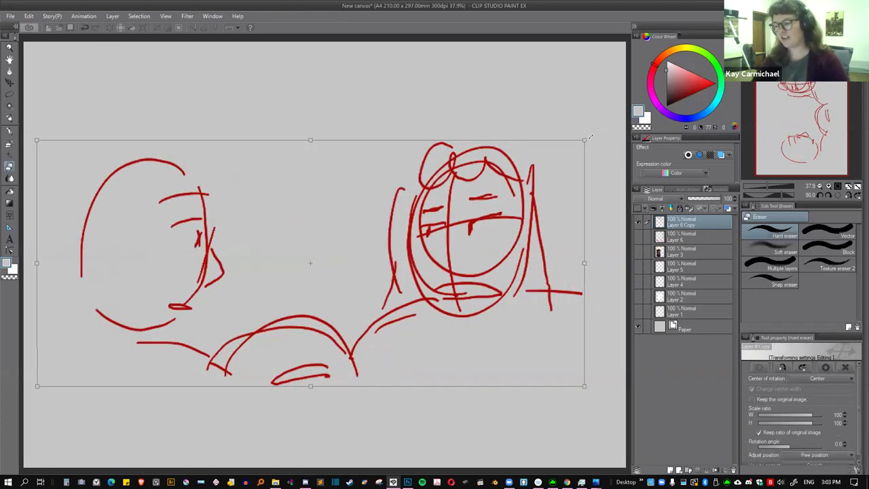
left_click_drag(590, 138, 618, 127)
left_click_drag(480, 245, 476, 244)
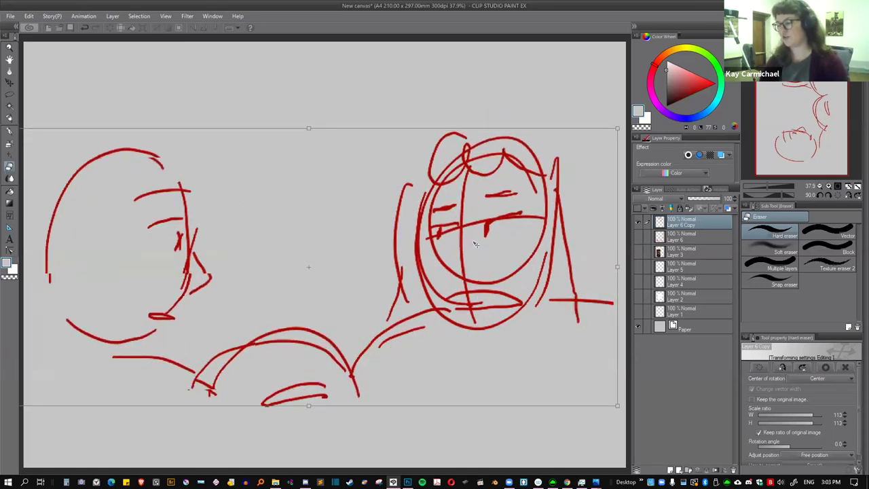
left_click(696, 199)
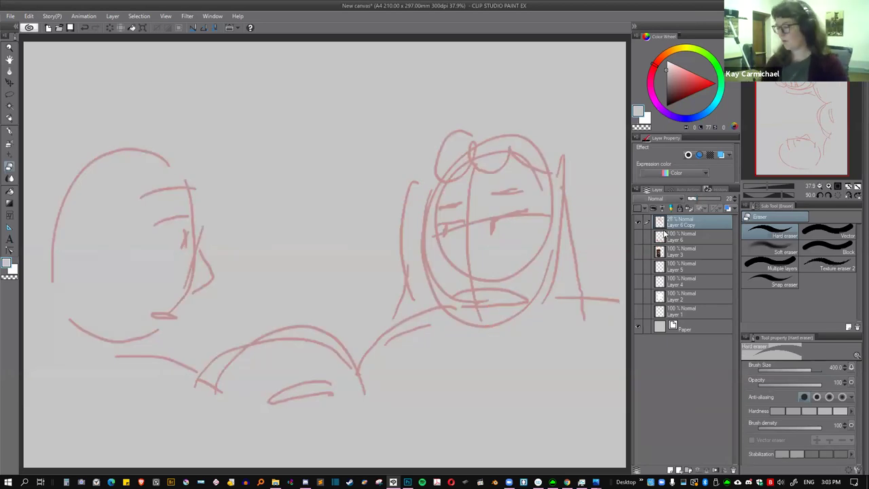
Add a new layer above the faded sketch and ink the front-facing figure's hair with the Inker - Tech Pen at size 12.
left_click(670, 470)
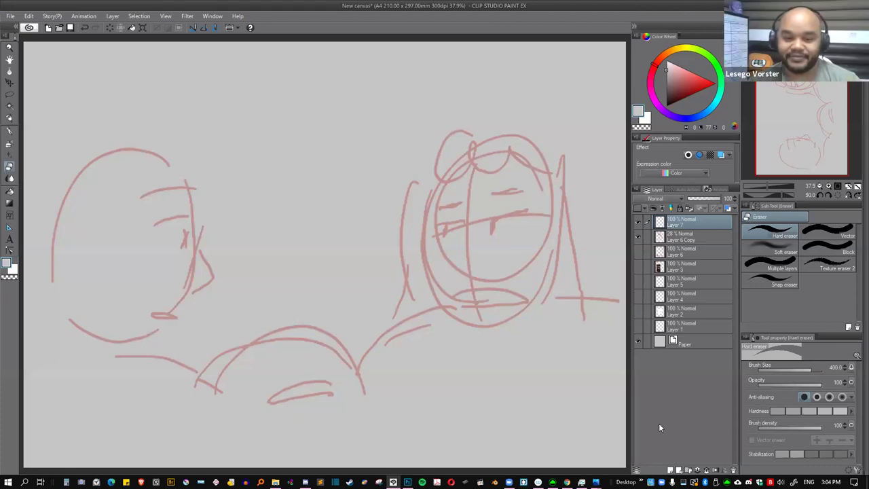
left_click(639, 222)
left_click(639, 222)
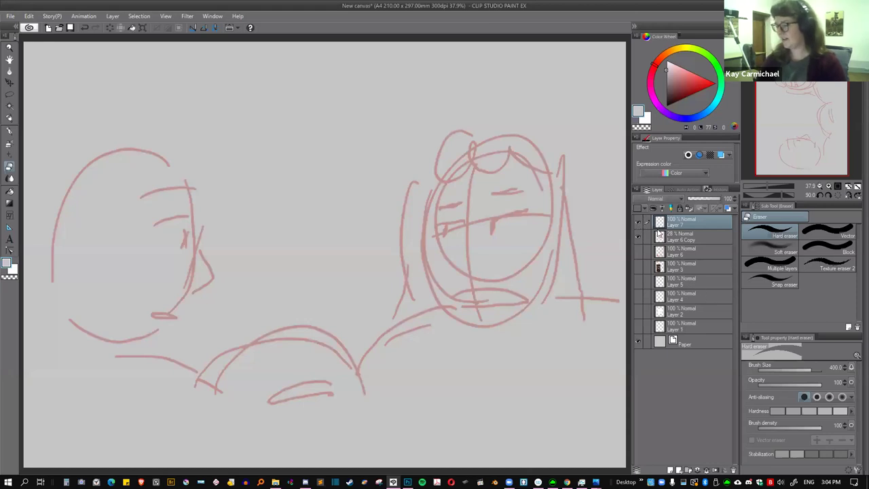
key("p")
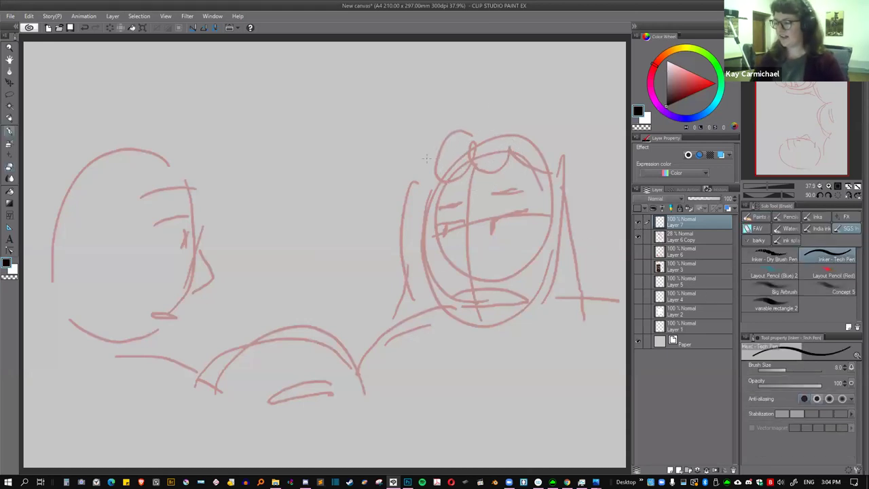
key("bracketright")
key("bracketright")
left_click_drag(473, 127, 436, 175)
mouse_move(473, 146)
left_mouse_down()
mouse_move(535, 156)
mouse_move(491, 120)
mouse_move(564, 160)
left_mouse_up()
mouse_move(475, 125)
left_mouse_down()
mouse_move(569, 148)
mouse_move(571, 178)
left_mouse_up()
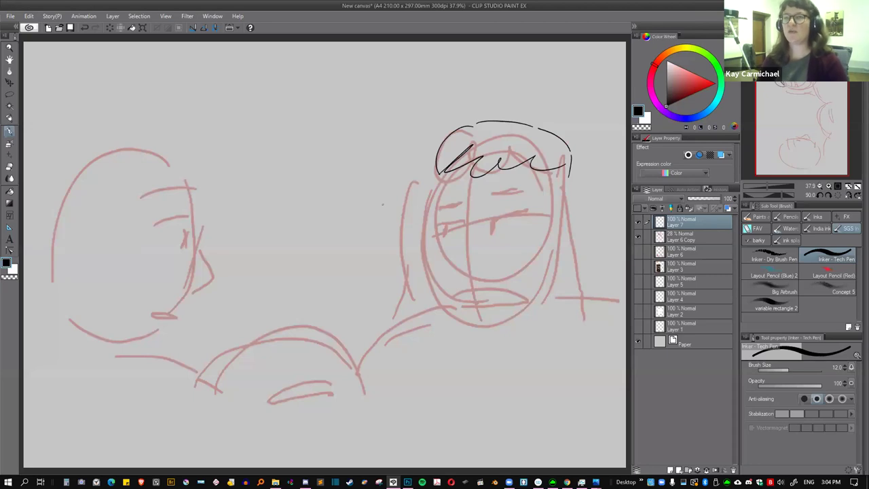
Hide the faded sketch and ink layers, add a new layer, and draw a tall rectangular comic page frame on it.
left_click(638, 236)
left_click(638, 221)
left_click(671, 470)
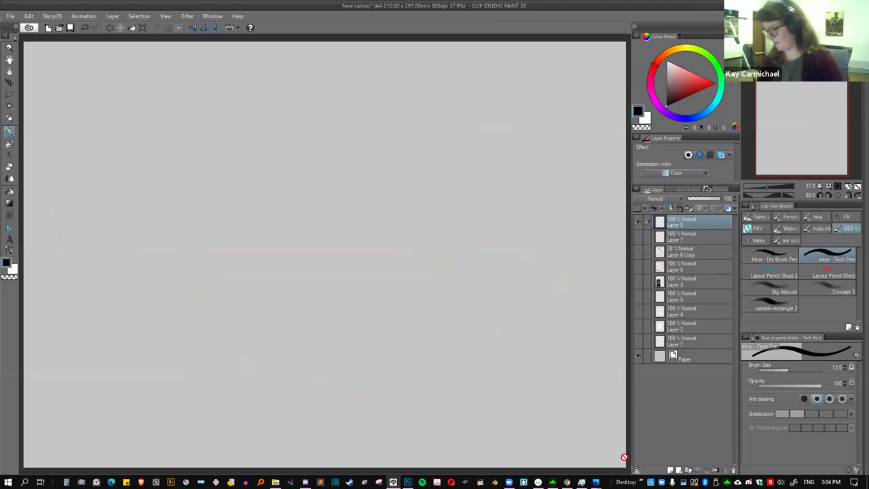
left_click_drag(101, 76, 105, 288)
mouse_move(106, 72)
left_mouse_down()
mouse_move(297, 62)
mouse_move(316, 304)
left_mouse_up()
left_click_drag(107, 304, 294, 307)
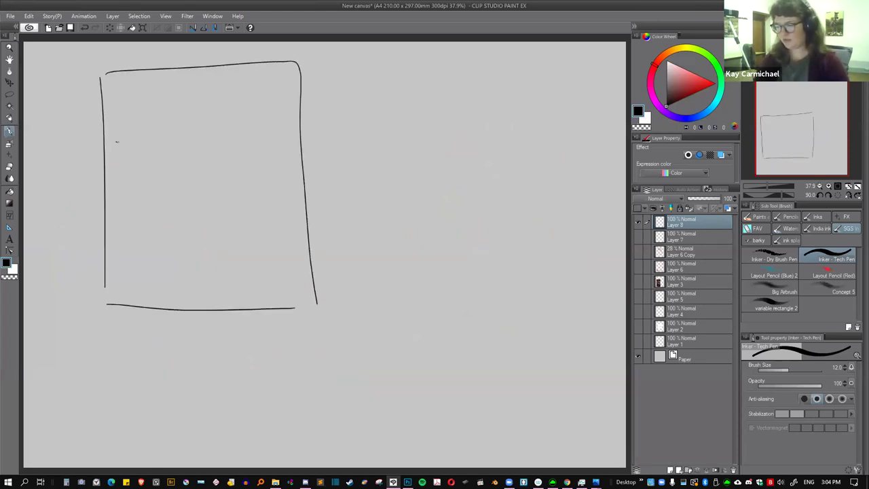
Divide the page frame into three rows and split the middle row into two panels with a vertical line.
left_click_drag(116, 142, 293, 131)
left_click_drag(197, 144, 199, 227)
left_click_drag(105, 237, 305, 228)
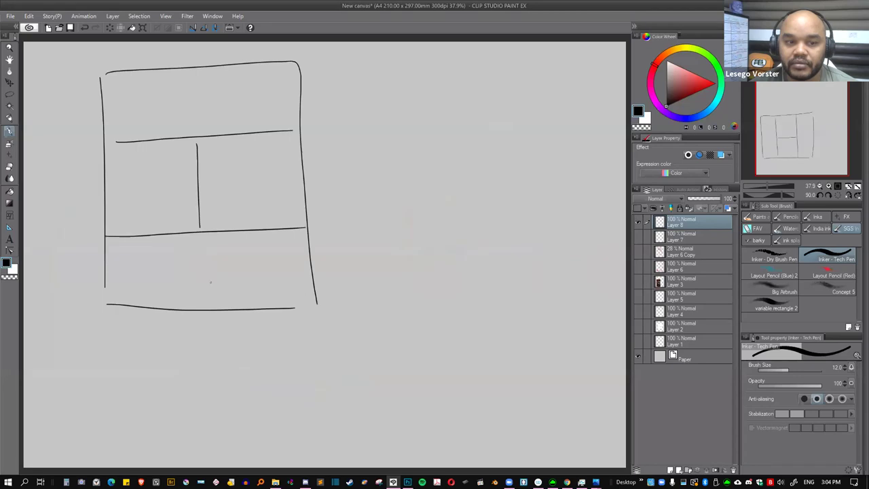
left_click_drag(107, 142, 118, 141)
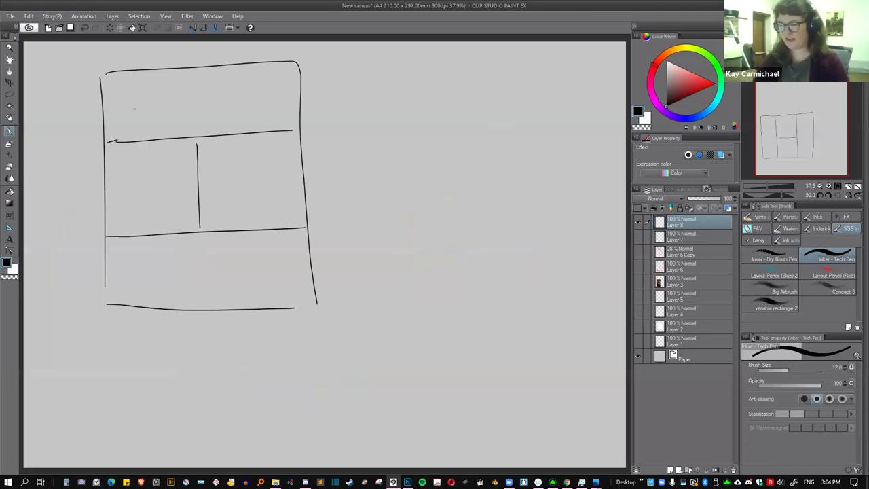
Sketch two figures with dialogue lines above their heads in the first panel, closing it off with a vertical divider across the top row.
mouse_move(143, 90)
left_mouse_down()
mouse_move(131, 140)
mouse_move(152, 139)
left_mouse_up()
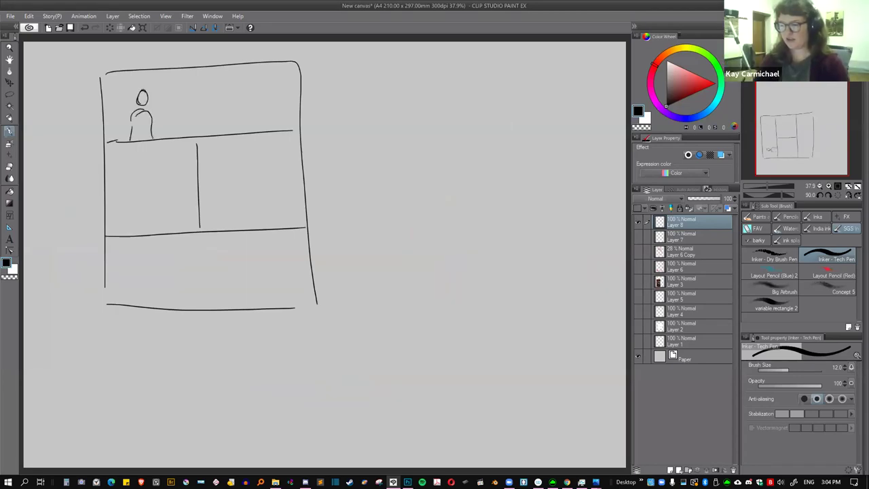
mouse_move(171, 100)
left_mouse_down()
mouse_move(167, 133)
mouse_move(183, 133)
left_mouse_up()
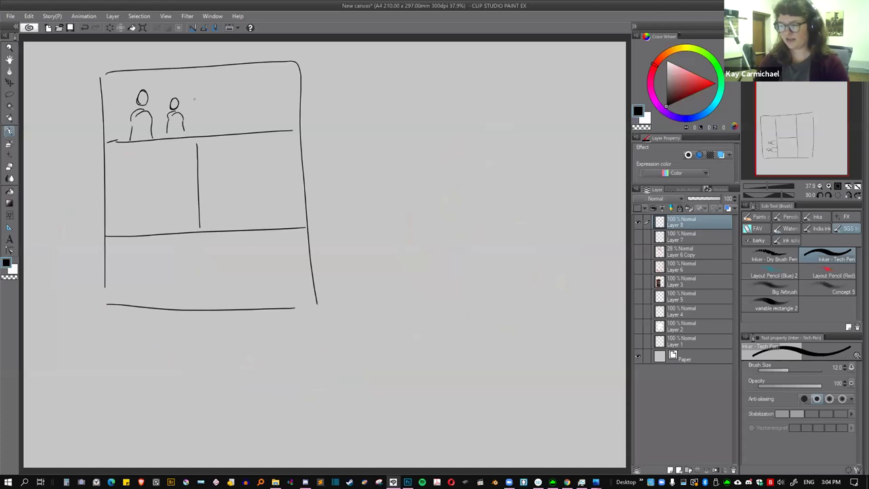
mouse_move(188, 70)
left_mouse_down()
mouse_move(192, 140)
mouse_move(191, 125)
left_mouse_up()
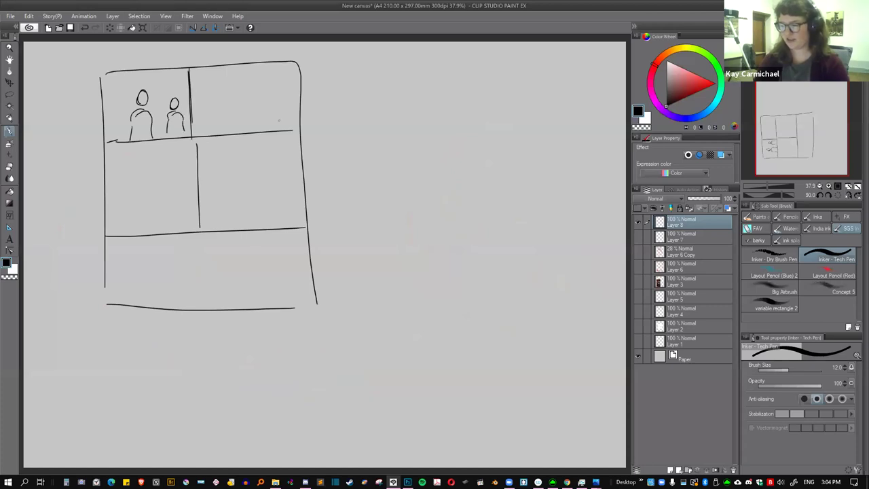
mouse_move(115, 80)
left_mouse_down()
mouse_move(146, 78)
mouse_move(132, 95)
left_mouse_up()
left_click_drag(158, 87, 172, 94)
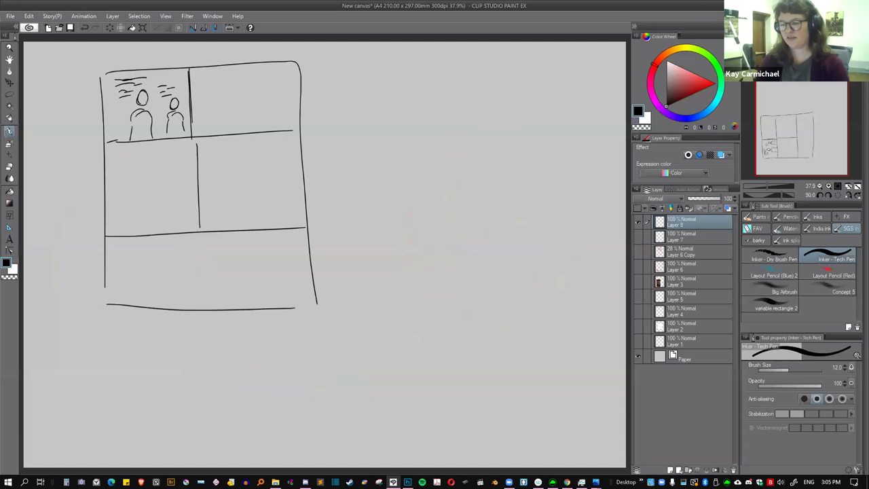
Add hair around the smaller figure's head, then give the taller figure bent arms and dark hatching.
mouse_move(169, 102)
left_mouse_down()
mouse_move(180, 94)
mouse_move(184, 115)
left_mouse_up()
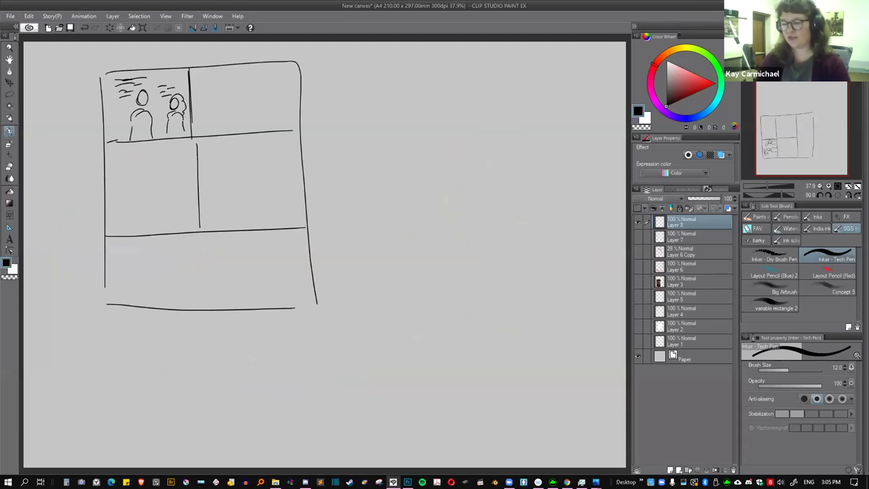
mouse_move(120, 113)
left_mouse_down()
mouse_move(167, 104)
mouse_move(150, 142)
mouse_move(129, 143)
mouse_move(141, 108)
mouse_move(133, 134)
mouse_move(145, 141)
mouse_move(132, 140)
left_mouse_up()
left_click_drag(140, 91, 145, 111)
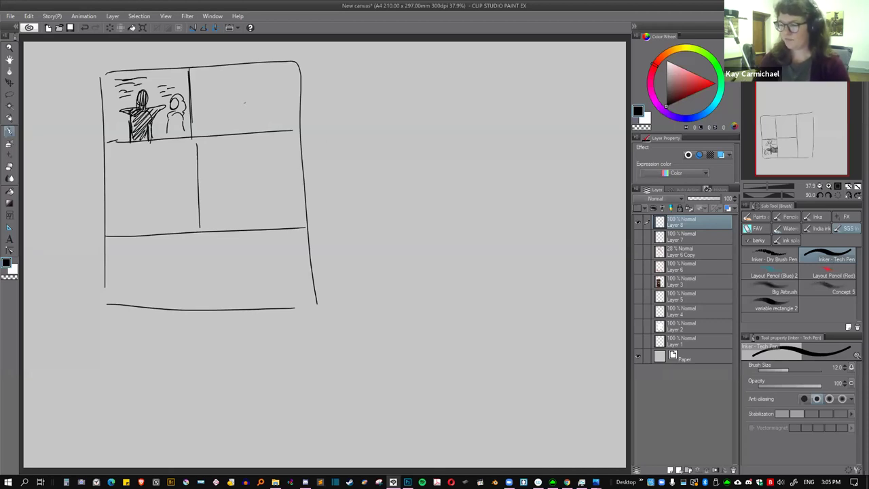
Sketch a larger figure with an oval head and elbows out in the second panel of the top row.
mouse_move(234, 86)
left_mouse_down()
mouse_move(203, 114)
mouse_move(194, 136)
left_mouse_up()
mouse_move(239, 110)
left_mouse_down()
mouse_move(267, 107)
mouse_move(268, 119)
left_mouse_up()
mouse_move(255, 118)
left_mouse_down()
mouse_move(254, 134)
mouse_move(267, 114)
mouse_move(261, 122)
mouse_move(199, 122)
mouse_move(219, 130)
mouse_move(210, 136)
left_mouse_up()
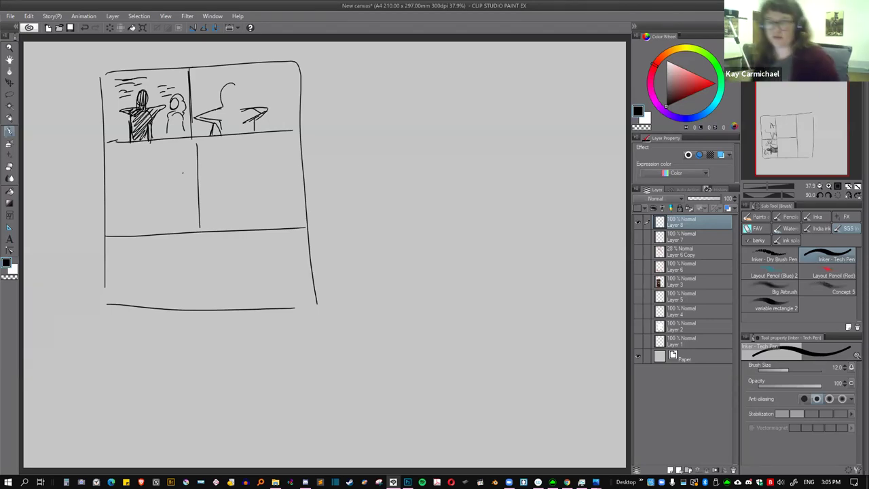
mouse_move(235, 85)
left_mouse_down()
mouse_move(239, 110)
mouse_move(241, 102)
left_mouse_up()
mouse_move(221, 110)
left_mouse_down()
mouse_move(242, 107)
mouse_move(223, 106)
left_mouse_up()
left_click_drag(224, 112, 235, 108)
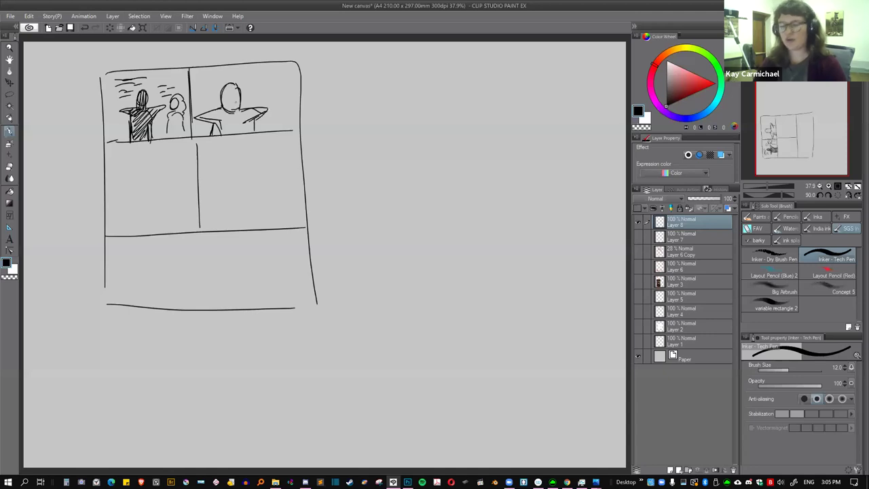
Sketch a second figure's head and shoulder cropped by the outer edge of the second panel.
left_click_drag(294, 68, 291, 108)
key("ctrl+z")
mouse_move(290, 76)
left_mouse_down()
mouse_move(287, 112)
mouse_move(301, 72)
left_mouse_up()
left_click_drag(288, 108, 297, 117)
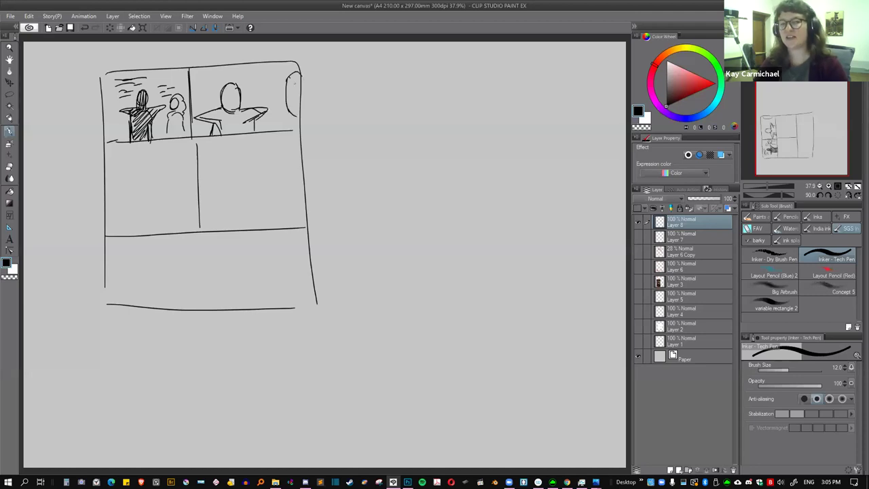
left_click_drag(288, 84, 303, 68)
mouse_move(299, 108)
left_mouse_down()
mouse_move(300, 122)
mouse_move(270, 133)
mouse_move(277, 135)
left_mouse_up()
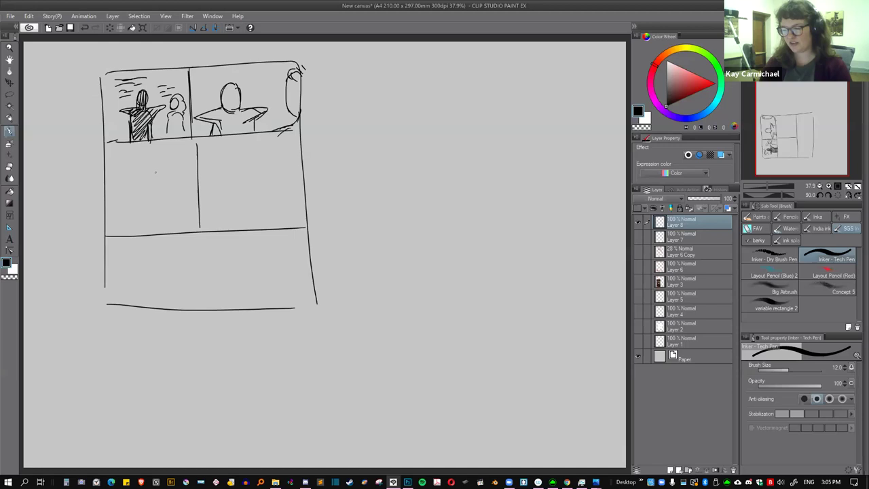
Sketch a close-up of an arm reaching down to a hand and a small oval in the middle row's first panel.
mouse_move(136, 147)
left_mouse_down()
mouse_move(150, 193)
mouse_move(162, 185)
mouse_move(149, 204)
mouse_move(158, 217)
mouse_move(184, 203)
mouse_move(193, 212)
mouse_move(194, 196)
mouse_move(173, 214)
left_mouse_up()
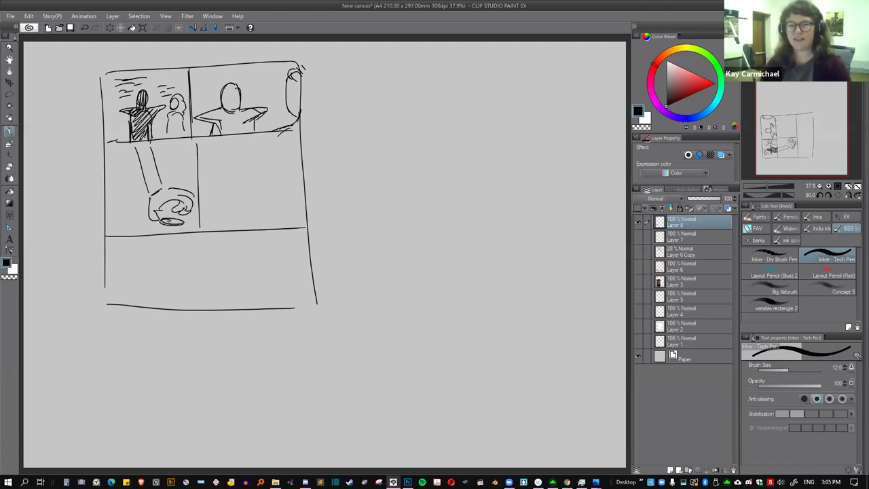